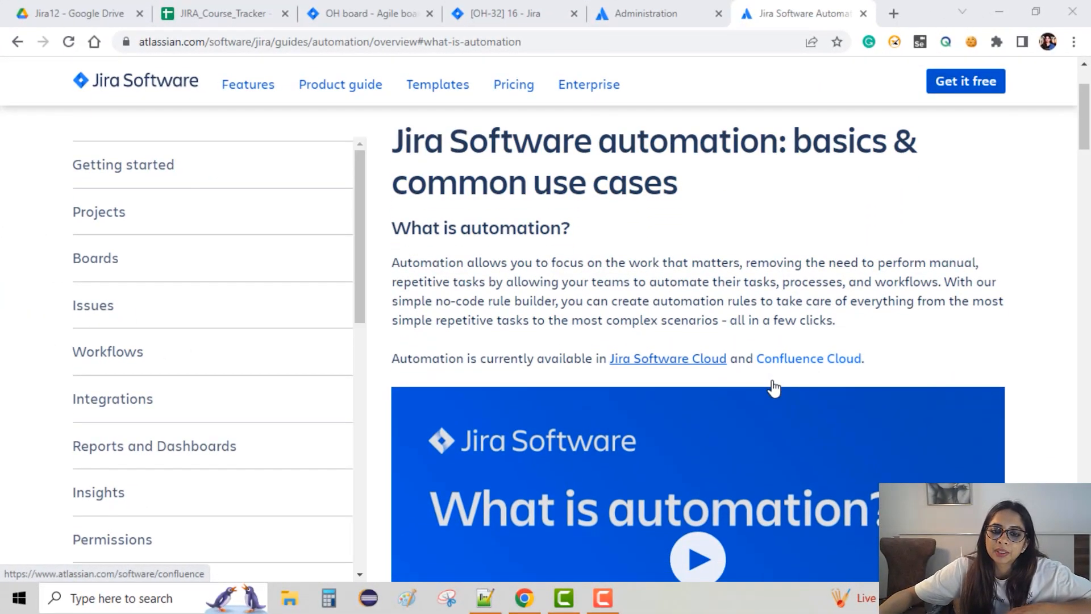
Read the Jira automation guide's sections on the key elements of rules: triggers, conditions and actions
{"action": "scroll", "coordinate": [772, 386], "scroll_direction": "down", "scroll_amount": 10}
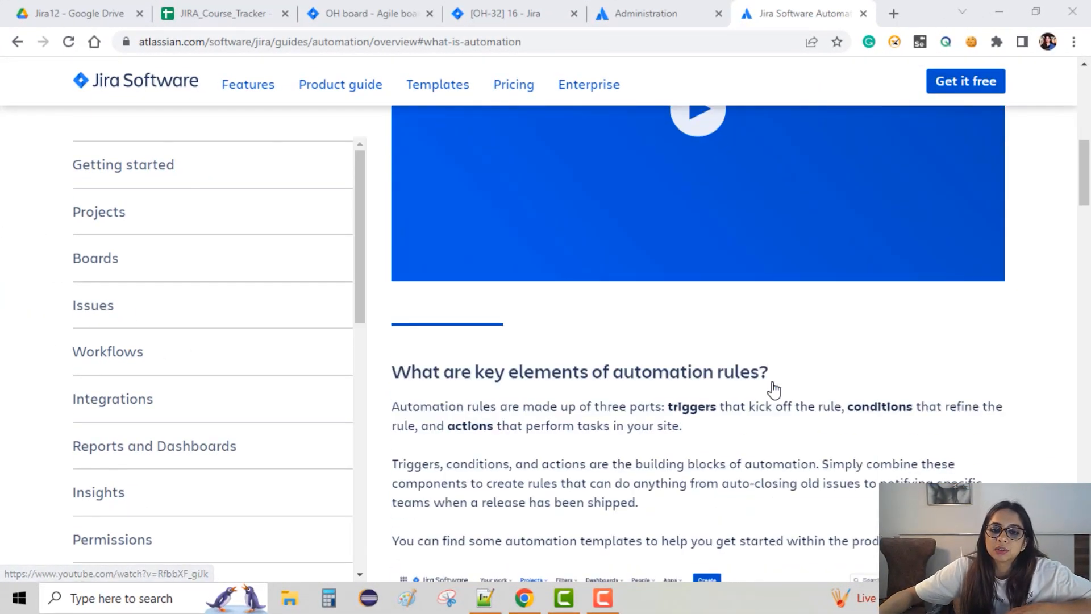
{"action": "scroll", "coordinate": [774, 389], "scroll_direction": "down", "scroll_amount": 1}
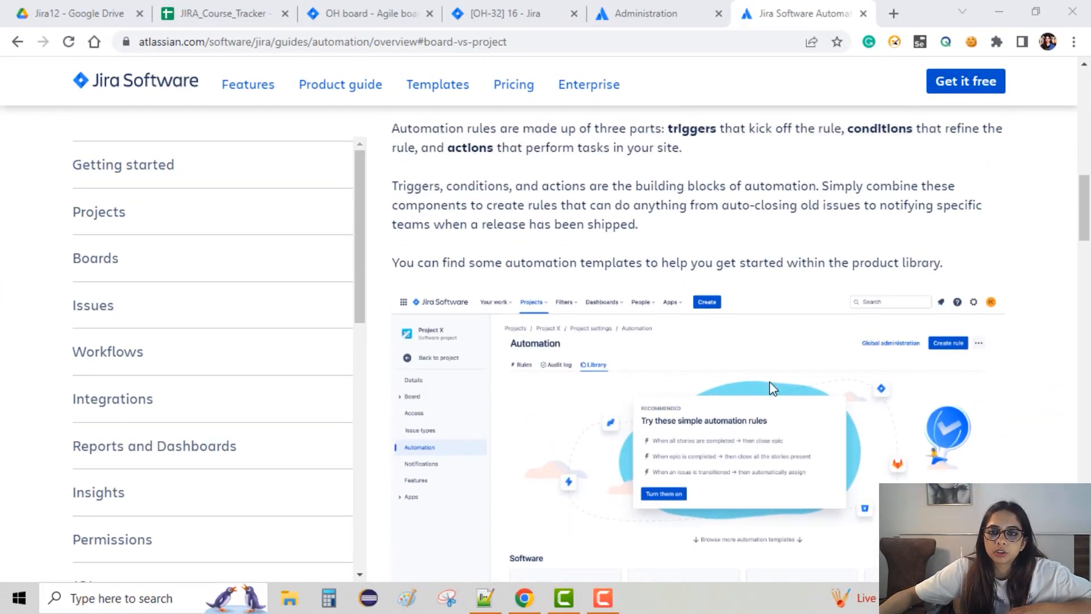
{"action": "scroll", "coordinate": [770, 383], "scroll_direction": "down", "scroll_amount": 3}
{"action": "scroll", "coordinate": [768, 389], "scroll_direction": "down", "scroll_amount": 10}
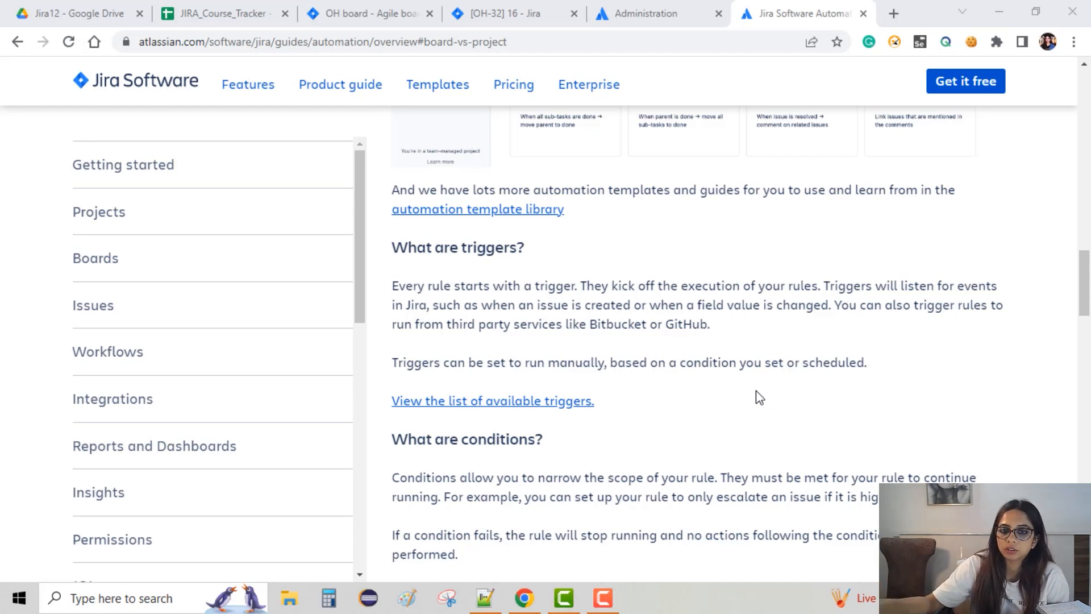
{"action": "scroll", "coordinate": [542, 406], "scroll_direction": "down", "scroll_amount": 4}
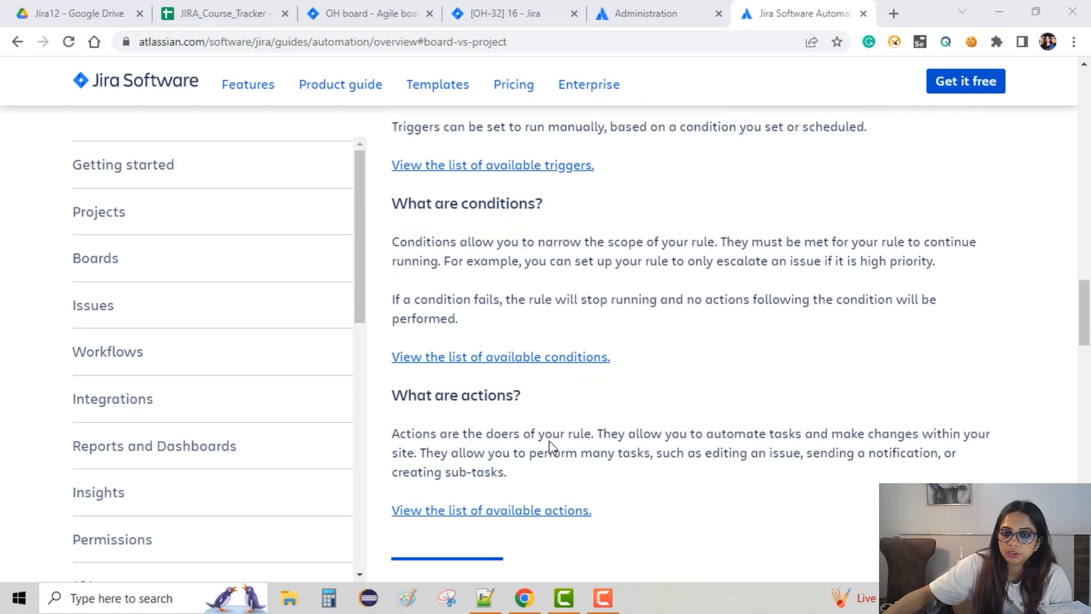
{"action": "scroll", "coordinate": [601, 411], "scroll_direction": "up", "scroll_amount": 3}
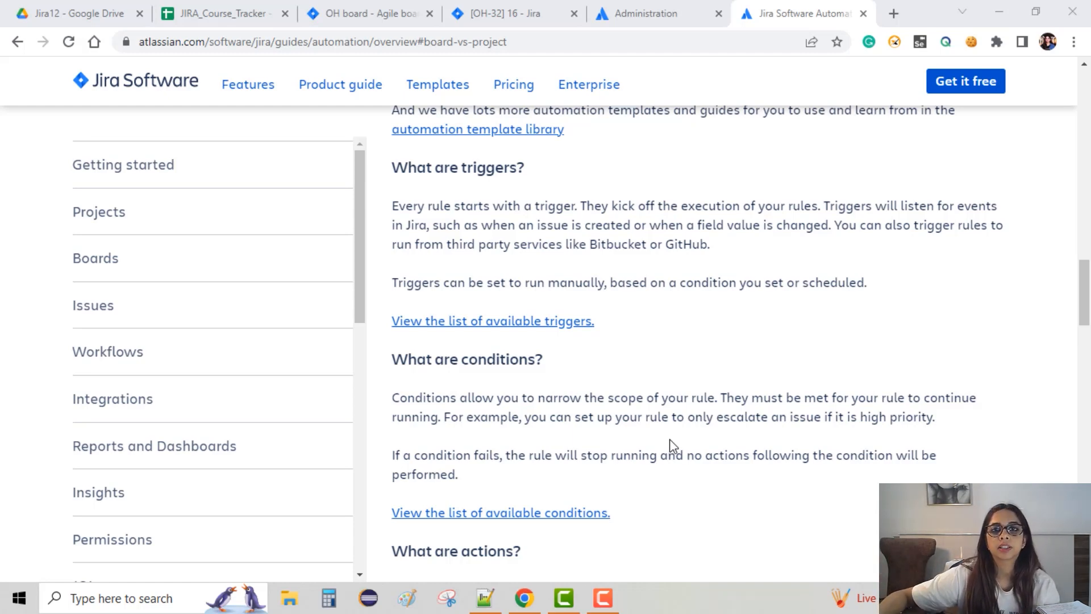
{"action": "scroll", "coordinate": [758, 463], "scroll_direction": "down", "scroll_amount": 5}
{"action": "scroll", "coordinate": [757, 463], "scroll_direction": "down", "scroll_amount": 3}
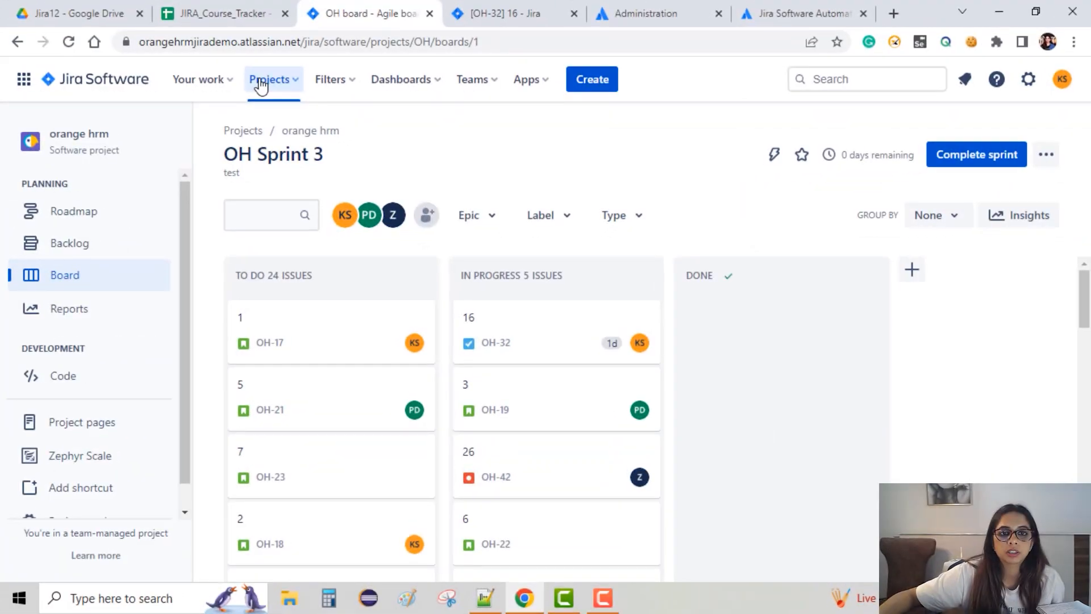
Open the automation rules in the project settings of the orange hrm project
{"action": "left_click", "coordinate": [277, 84]}
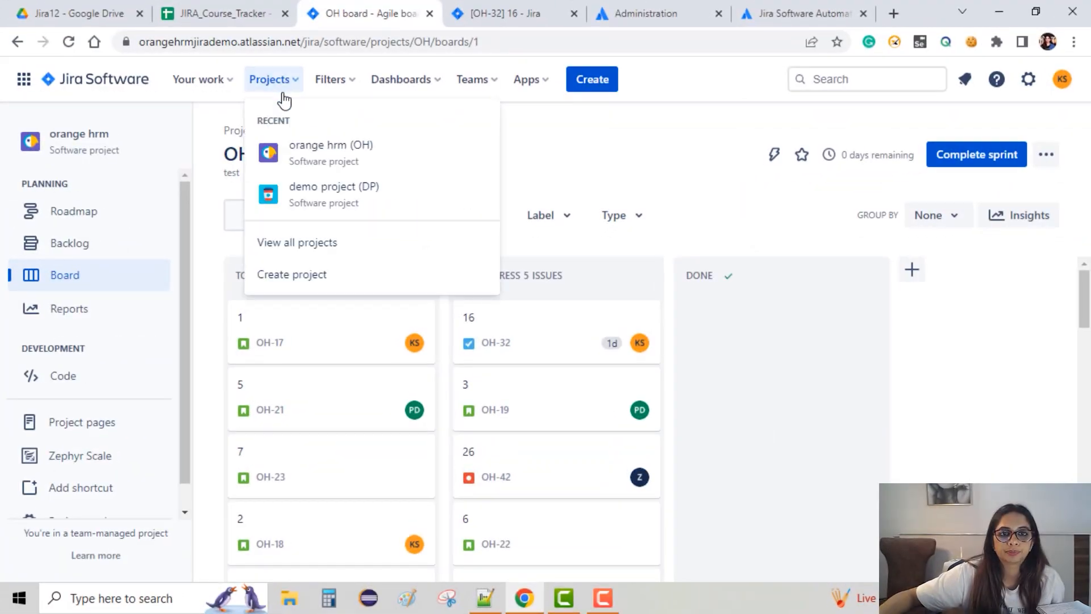
{"action": "left_click", "coordinate": [318, 157]}
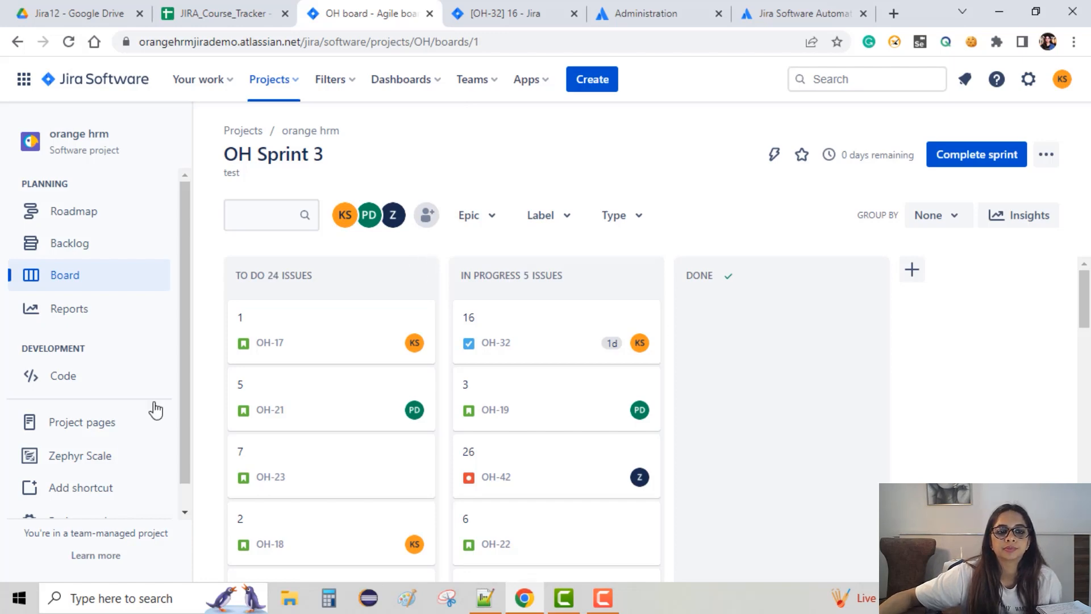
{"action": "scroll", "coordinate": [85, 293], "scroll_direction": "down", "scroll_amount": 1}
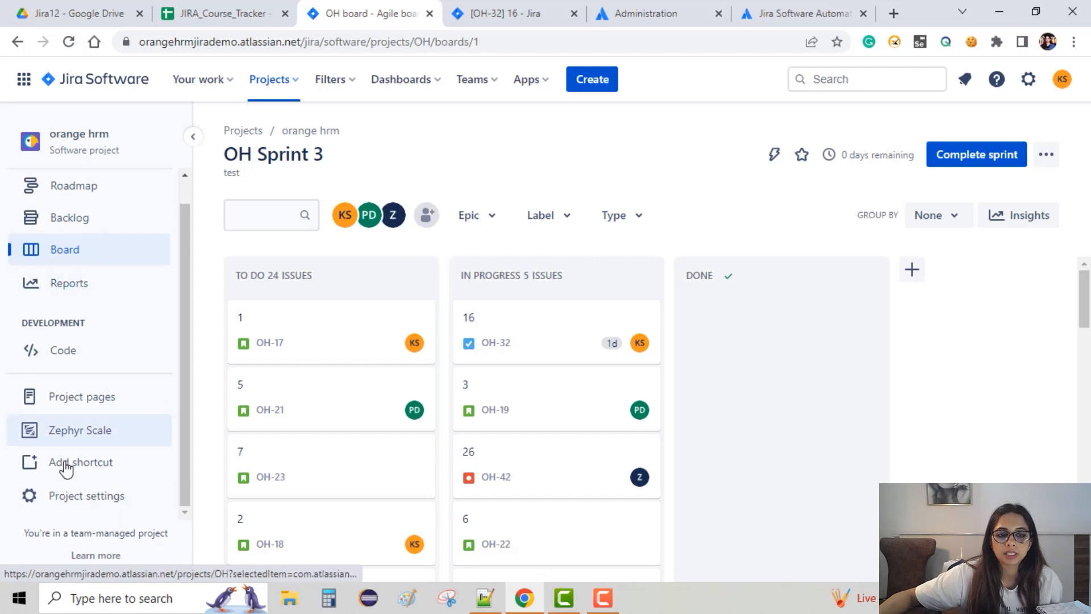
{"action": "left_click", "coordinate": [73, 513]}
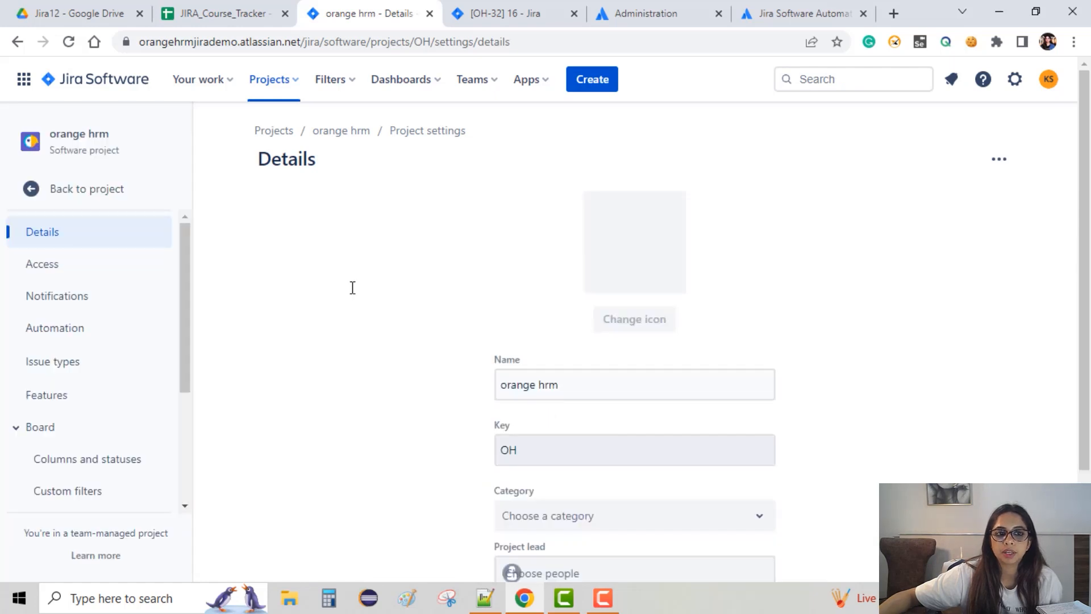
{"action": "scroll", "coordinate": [102, 365], "scroll_direction": "down", "scroll_amount": 3}
{"action": "scroll", "coordinate": [107, 348], "scroll_direction": "up", "scroll_amount": 3}
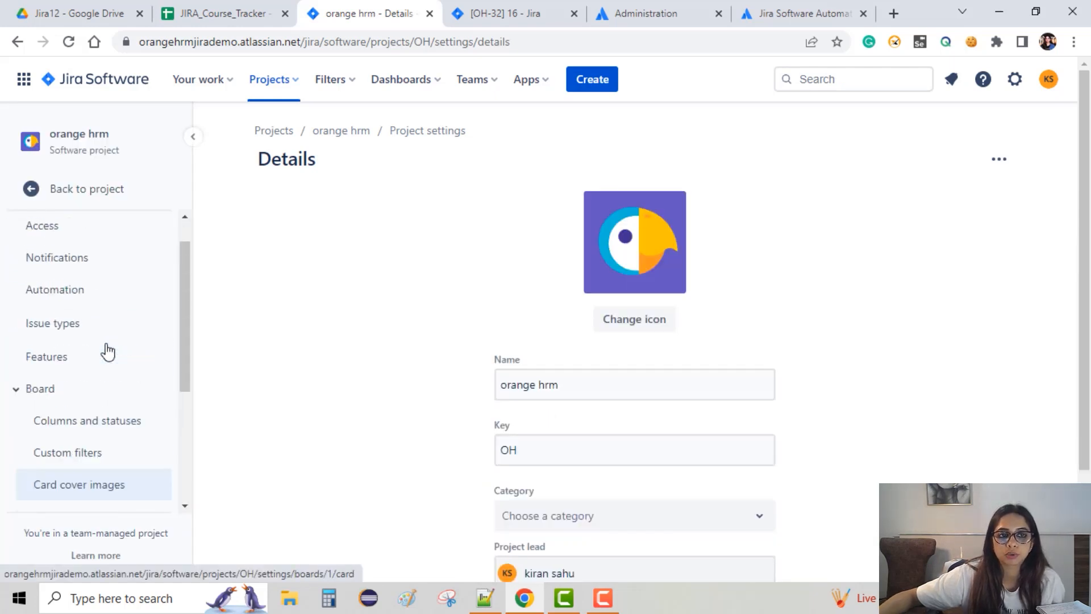
{"action": "left_click", "coordinate": [59, 328]}
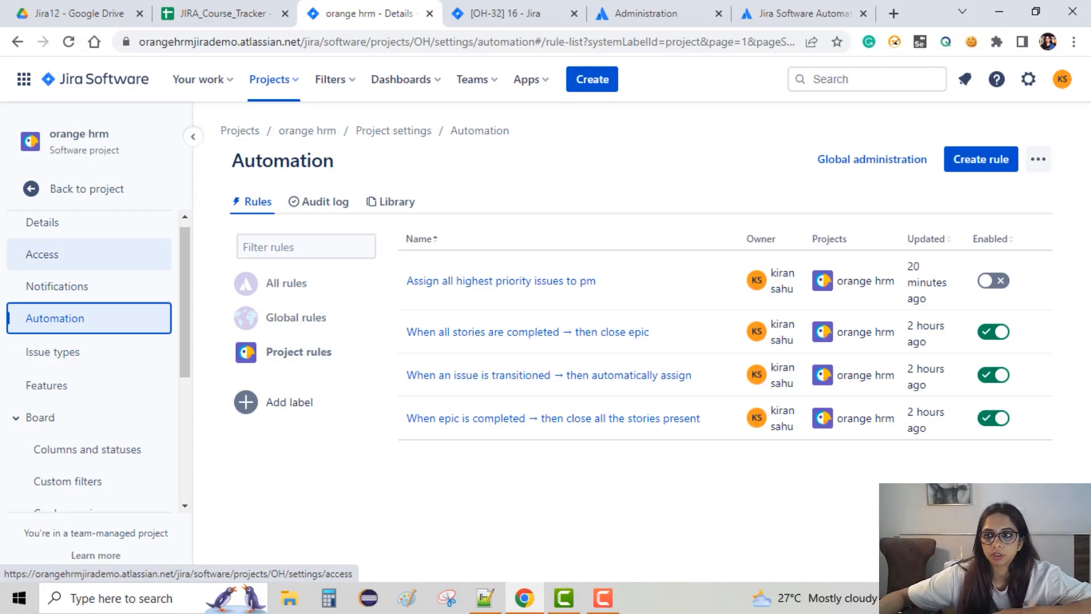
{"action": "left_click", "coordinate": [1026, 88]}
{"action": "scroll", "coordinate": [922, 294], "scroll_direction": "down", "scroll_amount": 3}
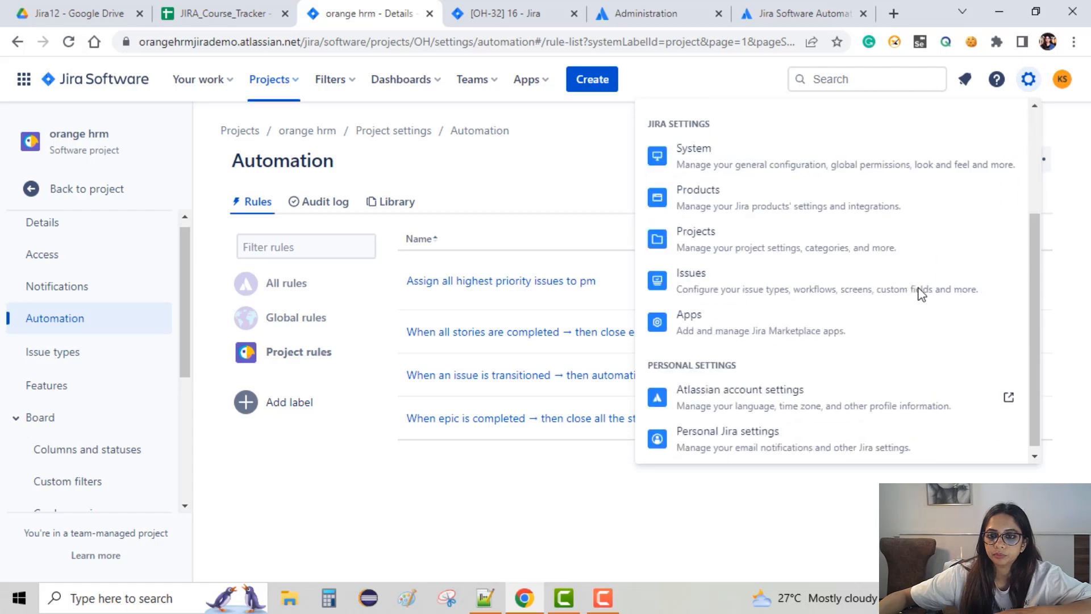
{"action": "scroll", "coordinate": [921, 295], "scroll_direction": "down", "scroll_amount": 1}
{"action": "scroll", "coordinate": [920, 295], "scroll_direction": "up", "scroll_amount": 3}
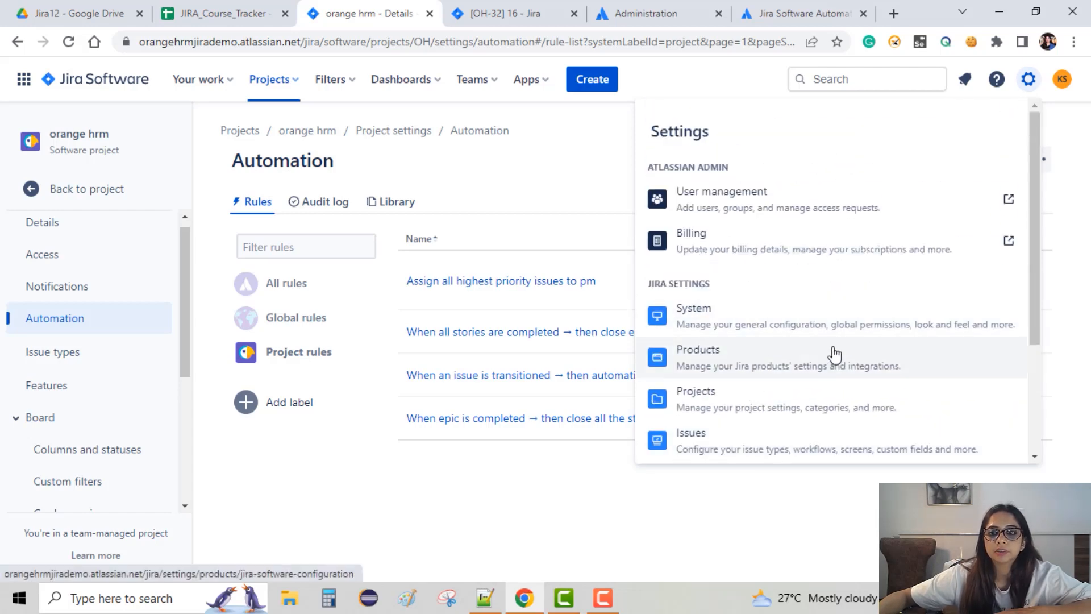
{"action": "scroll", "coordinate": [893, 352], "scroll_direction": "down", "scroll_amount": 1}
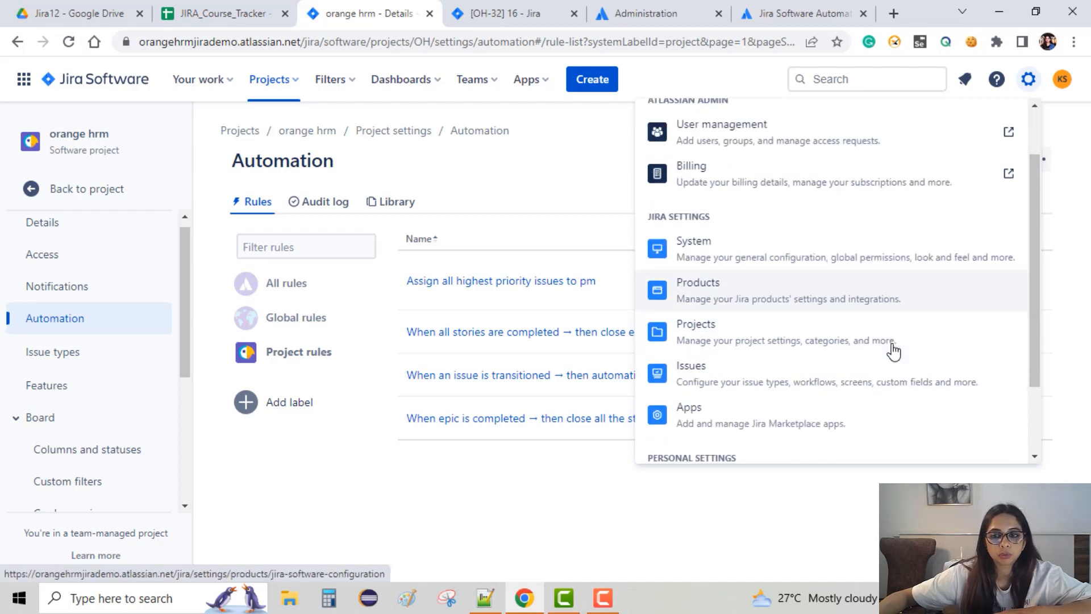
{"action": "scroll", "coordinate": [892, 352], "scroll_direction": "down", "scroll_amount": 2}
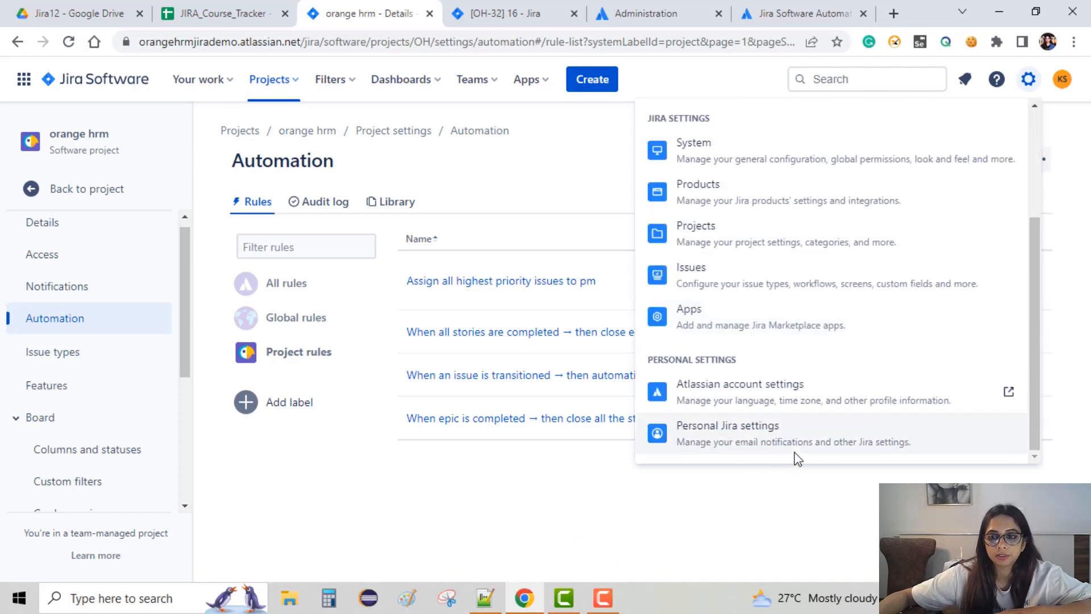
{"action": "left_click", "coordinate": [753, 499]}
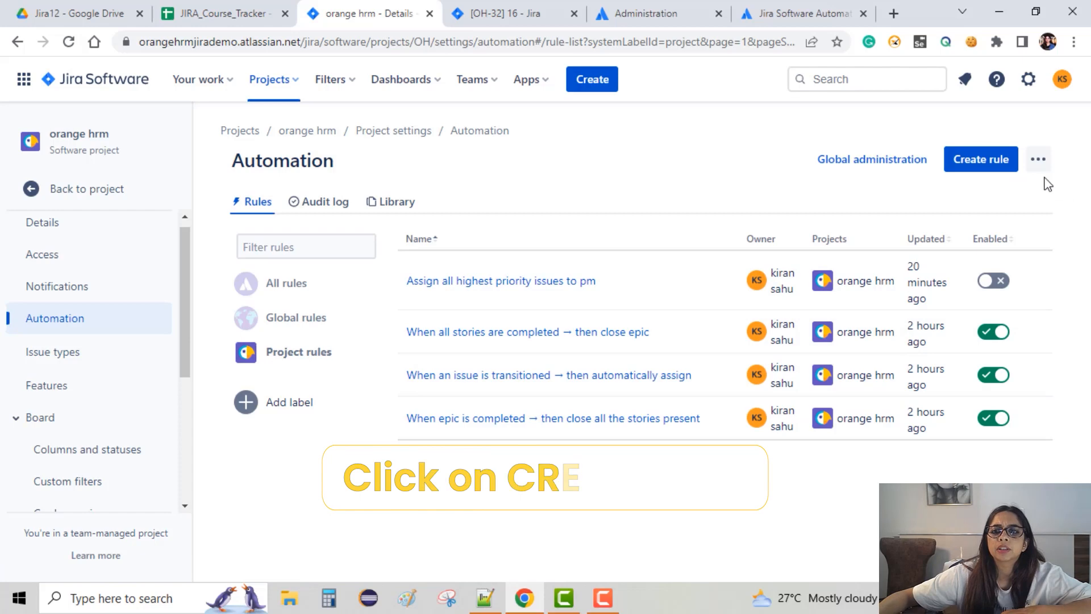
Start a new automation rule for the project and review the recommended and issue triggers
{"action": "left_click", "coordinate": [987, 168]}
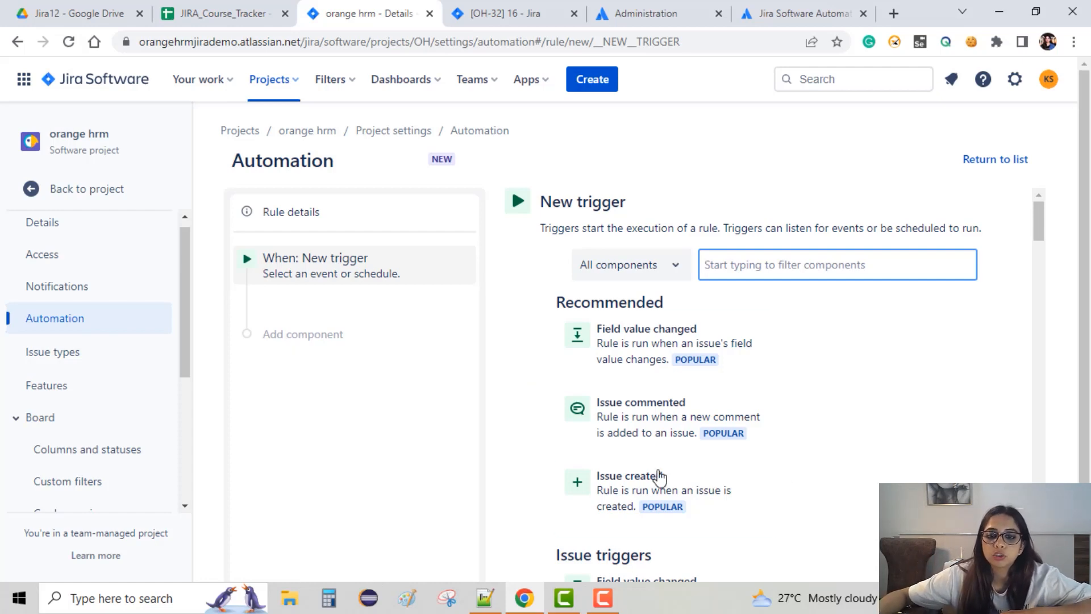
{"action": "scroll", "coordinate": [862, 456], "scroll_direction": "down", "scroll_amount": 5}
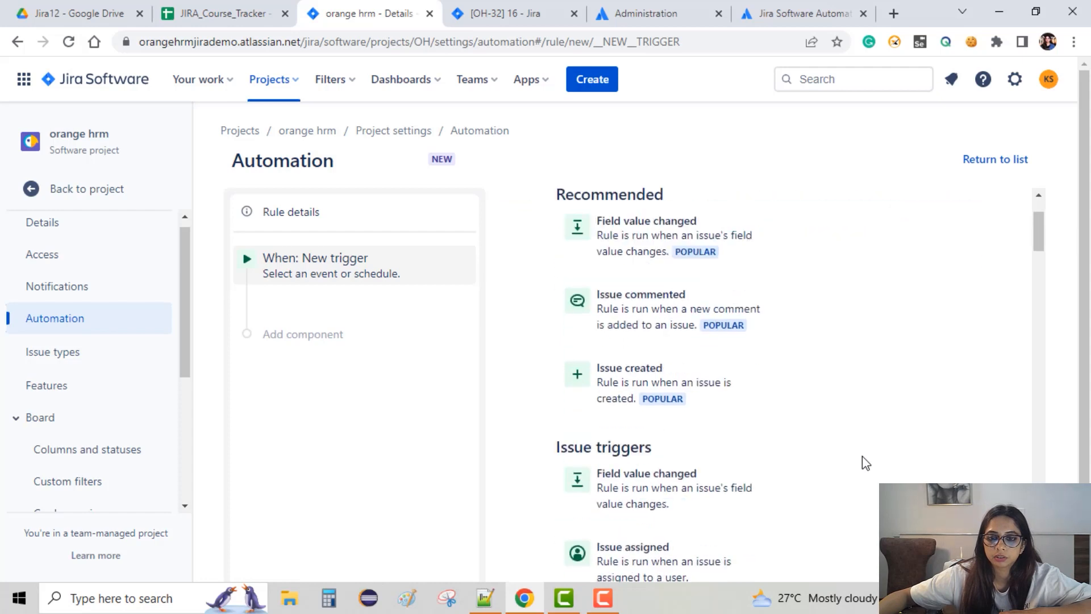
{"action": "scroll", "coordinate": [856, 462], "scroll_direction": "down", "scroll_amount": 3}
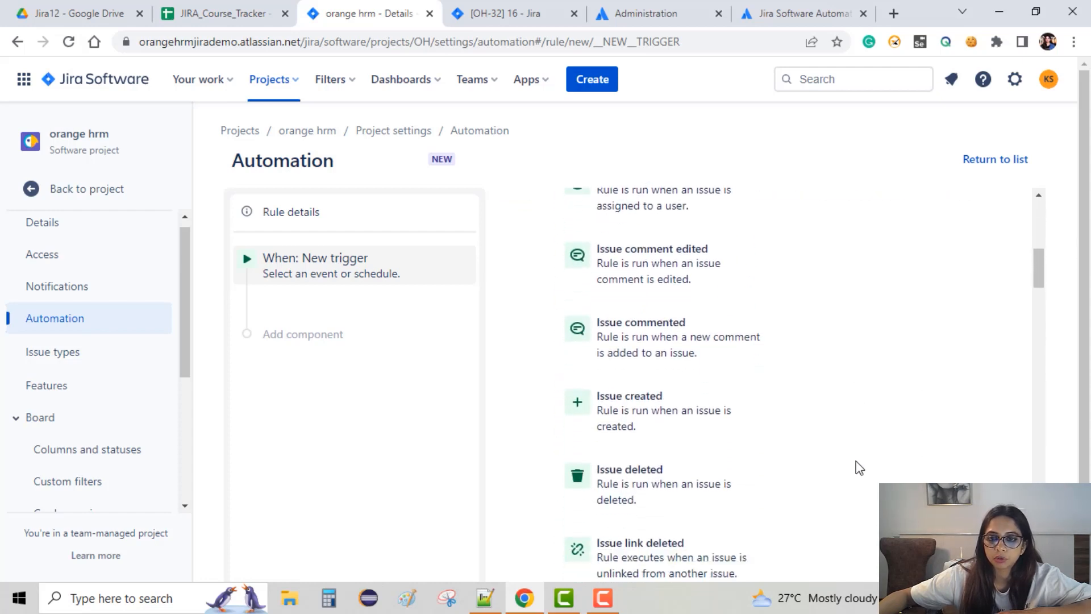
{"action": "scroll", "coordinate": [855, 462], "scroll_direction": "up", "scroll_amount": 8}
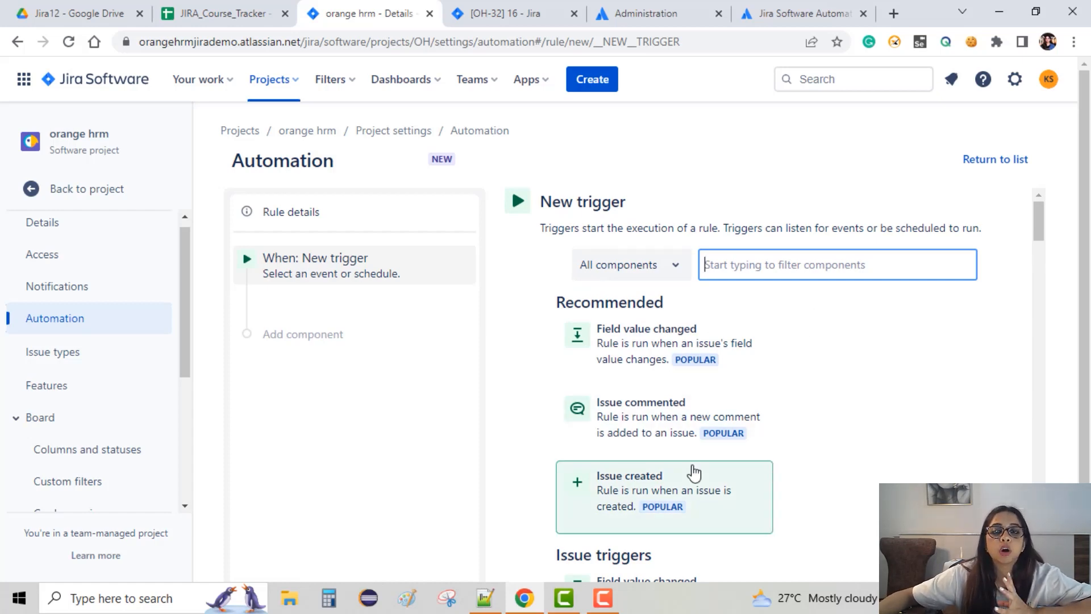
{"action": "scroll", "coordinate": [749, 510], "scroll_direction": "down", "scroll_amount": 3}
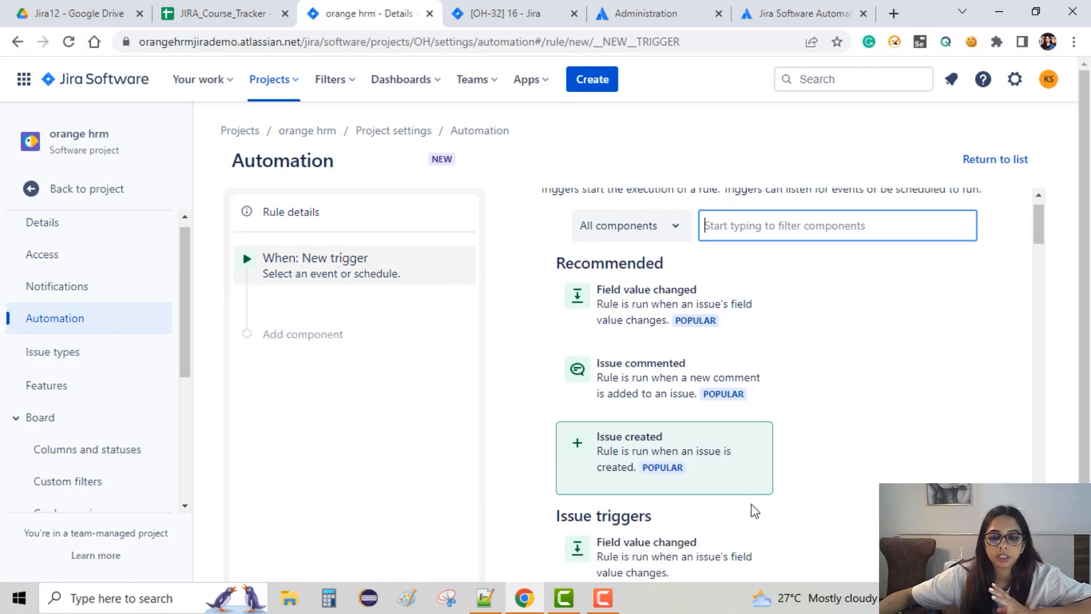
{"action": "scroll", "coordinate": [750, 511], "scroll_direction": "down", "scroll_amount": 1}
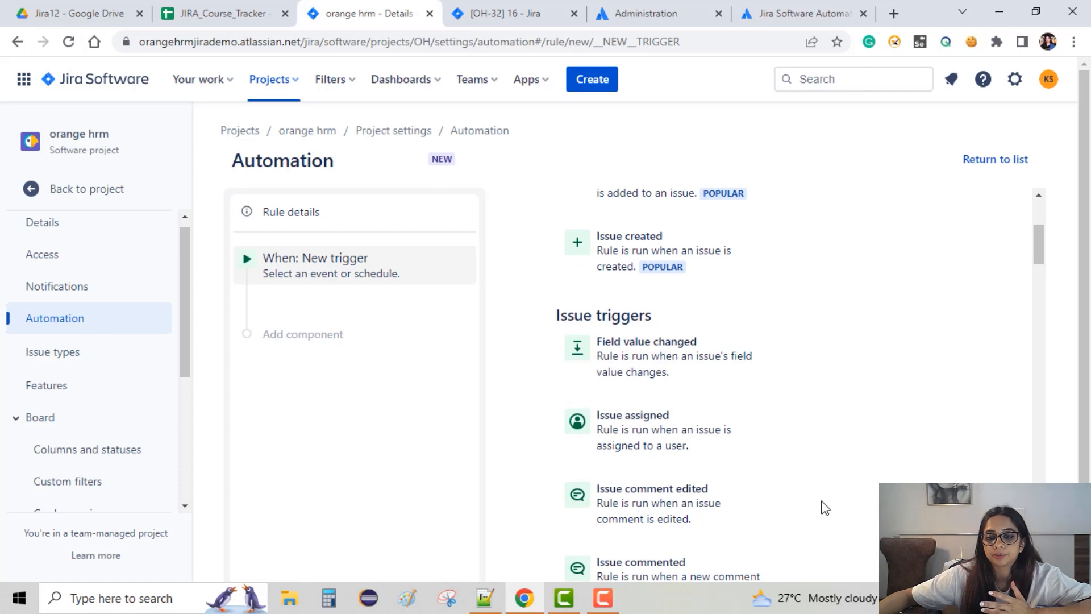
{"action": "scroll", "coordinate": [823, 506], "scroll_direction": "down", "scroll_amount": 3}
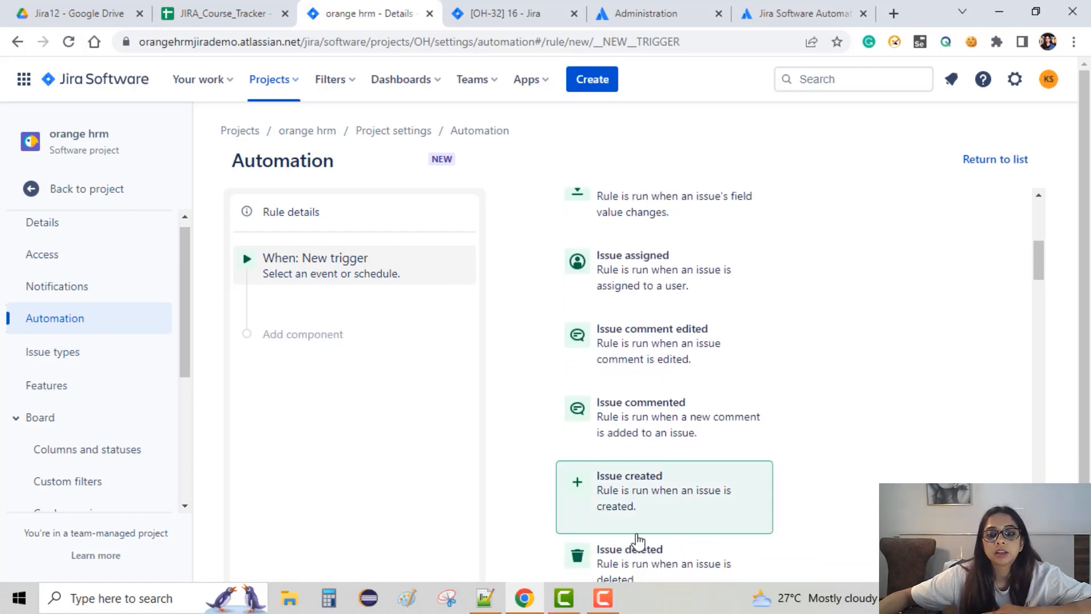
{"action": "scroll", "coordinate": [670, 540], "scroll_direction": "down", "scroll_amount": 2}
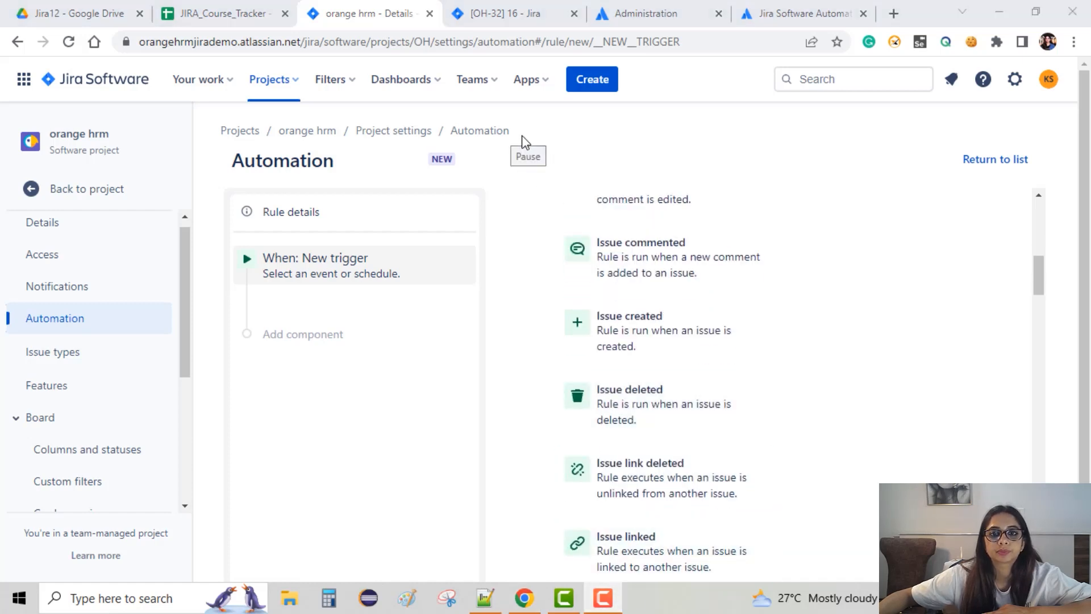
Examine the available triggers for issue, sprint and version events, DevOps, integrations, scheduling, quick actions and Jira Service Management
{"action": "scroll", "coordinate": [528, 141], "scroll_direction": "down", "scroll_amount": 5}
{"action": "scroll", "coordinate": [723, 255], "scroll_direction": "up", "scroll_amount": 3}
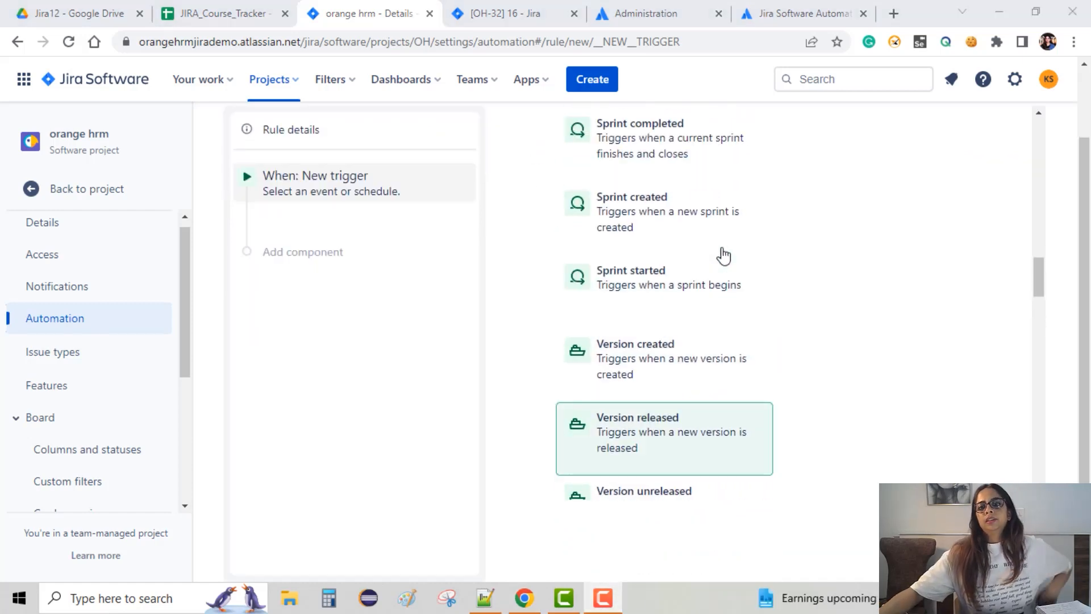
{"action": "scroll", "coordinate": [726, 262], "scroll_direction": "up", "scroll_amount": 8}
{"action": "scroll", "coordinate": [729, 271], "scroll_direction": "down", "scroll_amount": 3}
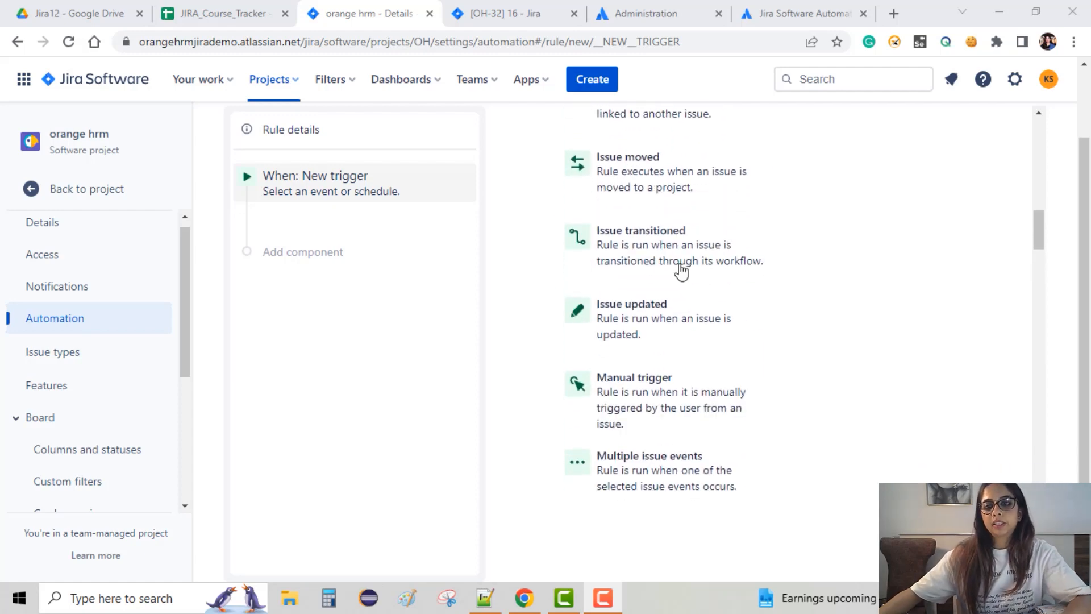
{"action": "scroll", "coordinate": [711, 380], "scroll_direction": "down", "scroll_amount": 4}
{"action": "scroll", "coordinate": [705, 385], "scroll_direction": "down", "scroll_amount": 5}
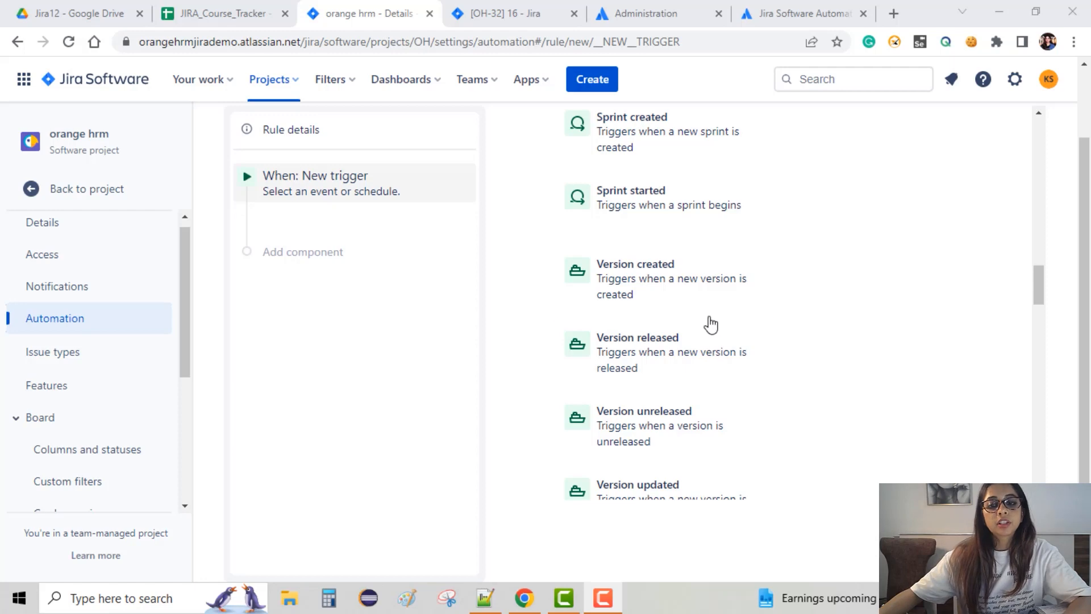
{"action": "scroll", "coordinate": [702, 366], "scroll_direction": "down", "scroll_amount": 1}
{"action": "scroll", "coordinate": [703, 366], "scroll_direction": "down", "scroll_amount": 1}
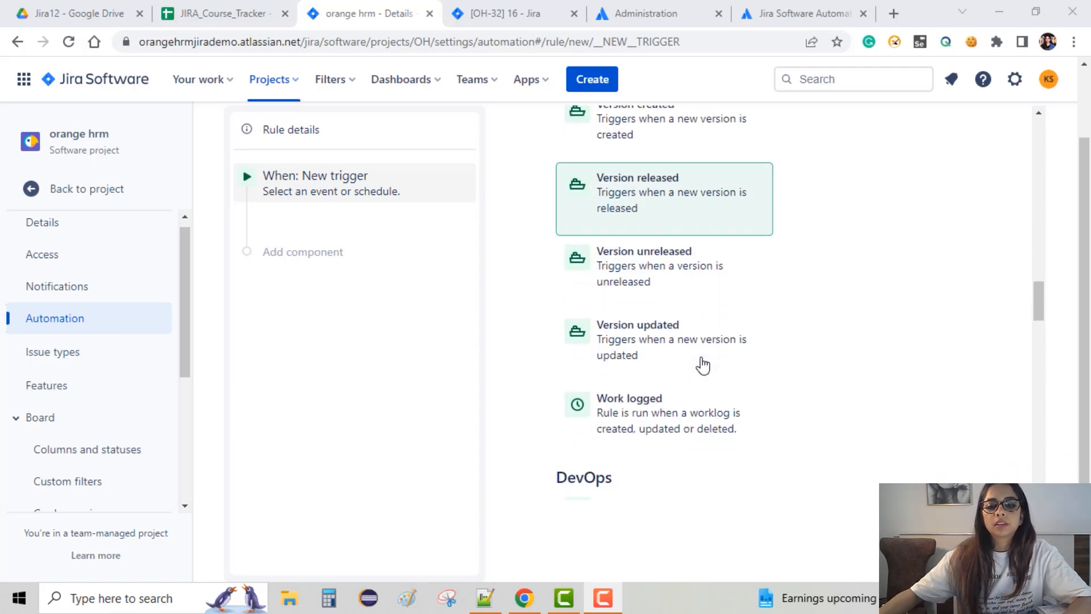
{"action": "scroll", "coordinate": [704, 375], "scroll_direction": "down", "scroll_amount": 2}
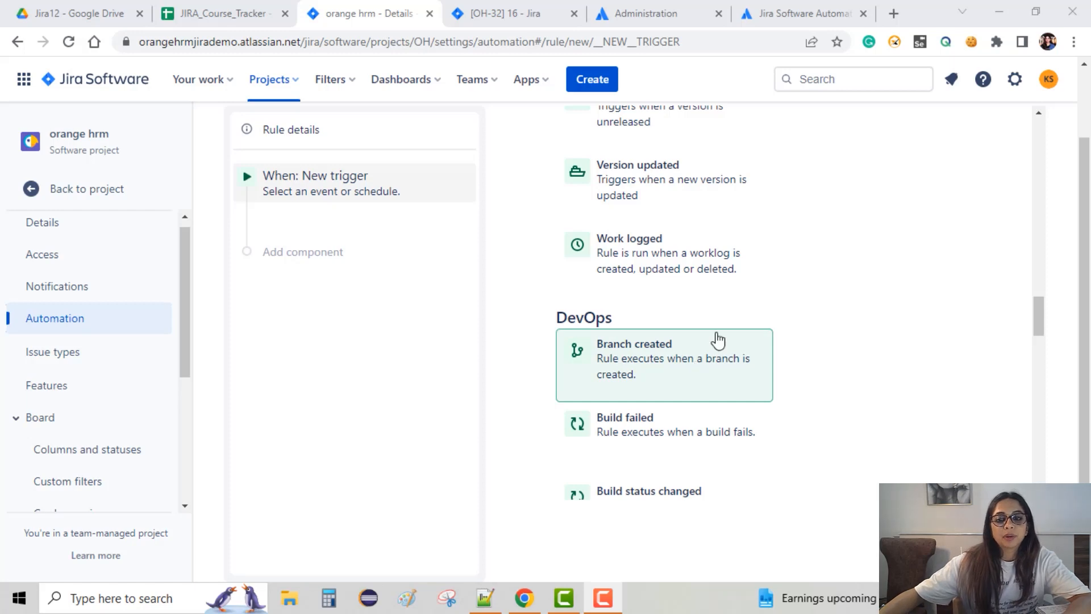
{"action": "scroll", "coordinate": [713, 344], "scroll_direction": "down", "scroll_amount": 4}
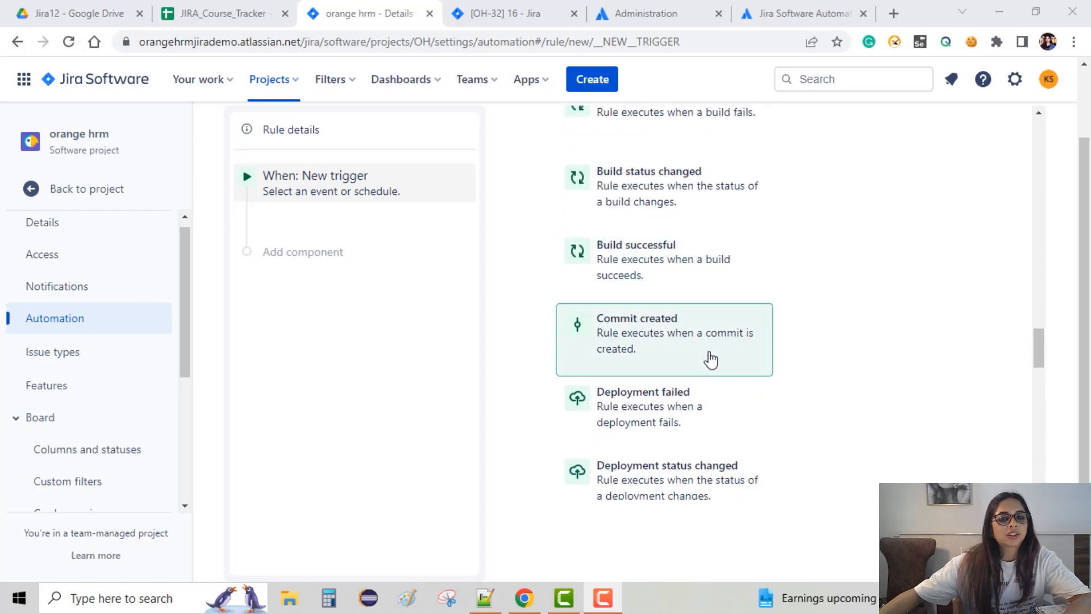
{"action": "scroll", "coordinate": [711, 362], "scroll_direction": "down", "scroll_amount": 3}
{"action": "scroll", "coordinate": [710, 365], "scroll_direction": "down", "scroll_amount": 3}
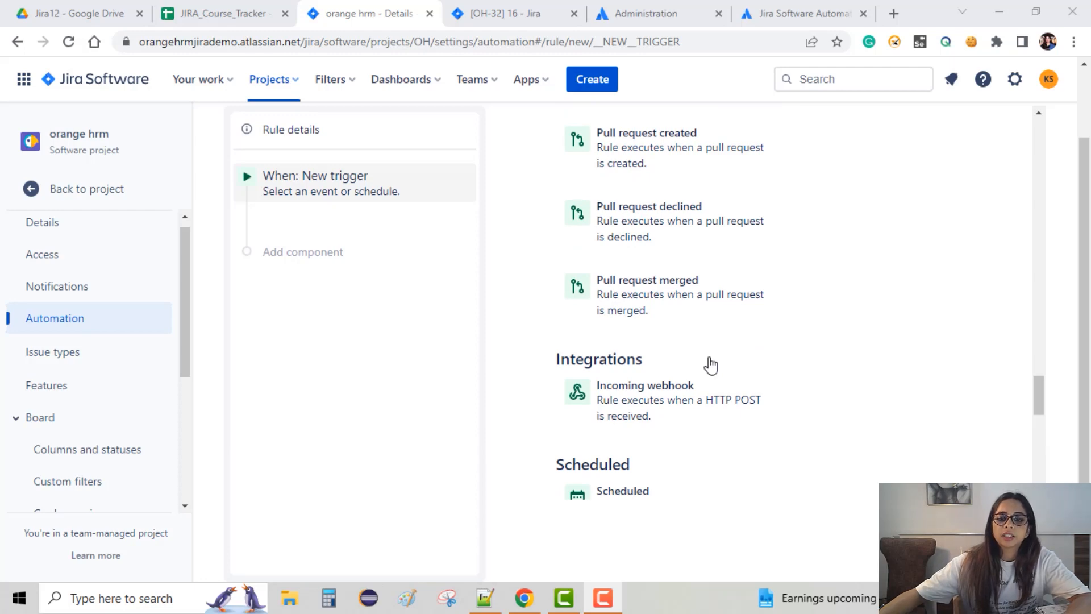
{"action": "scroll", "coordinate": [710, 364], "scroll_direction": "down", "scroll_amount": 2}
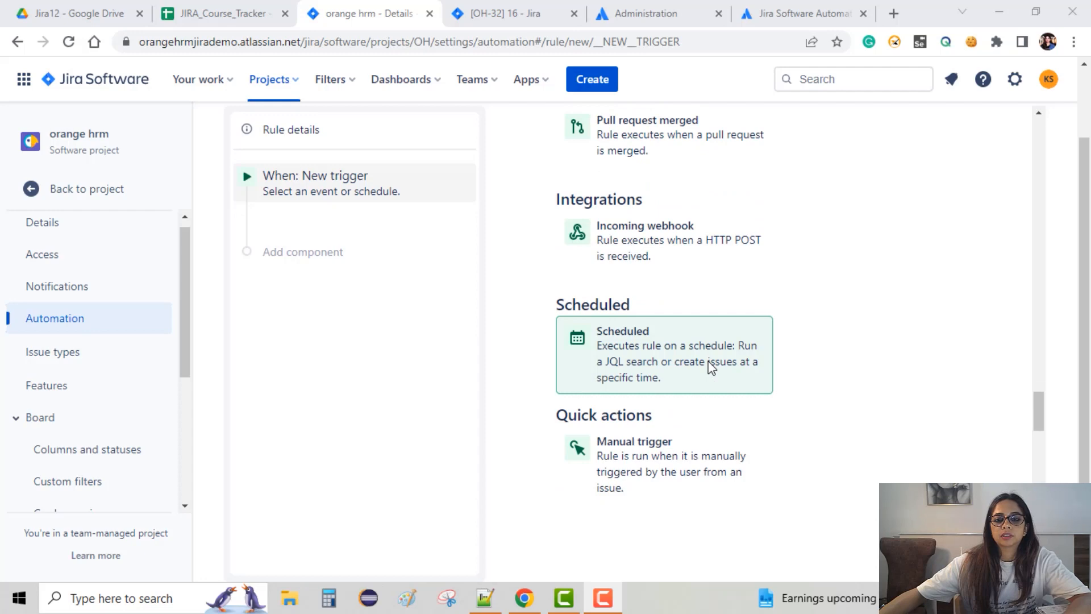
{"action": "scroll", "coordinate": [708, 367], "scroll_direction": "down", "scroll_amount": 2}
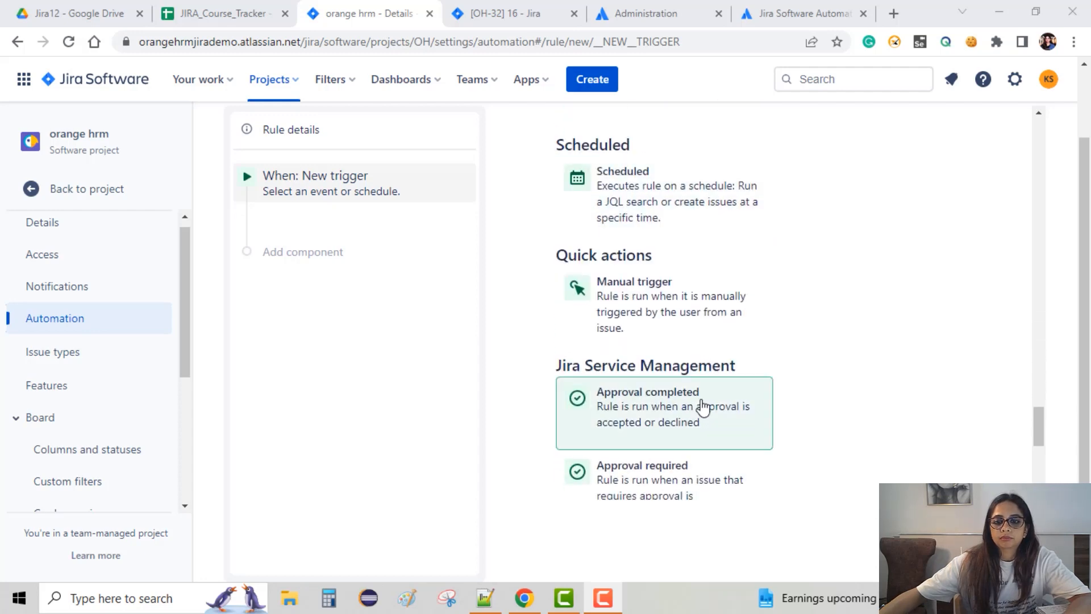
{"action": "scroll", "coordinate": [682, 455], "scroll_direction": "down", "scroll_amount": 1}
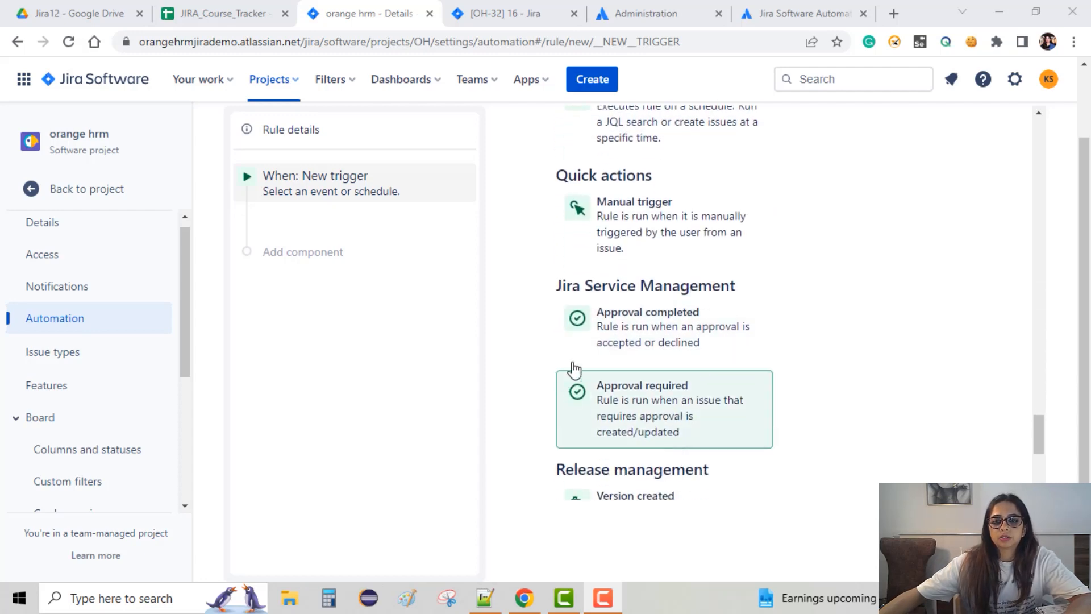
Set the rule's trigger to Issue created and save it
{"action": "scroll", "coordinate": [711, 408], "scroll_direction": "down", "scroll_amount": 3}
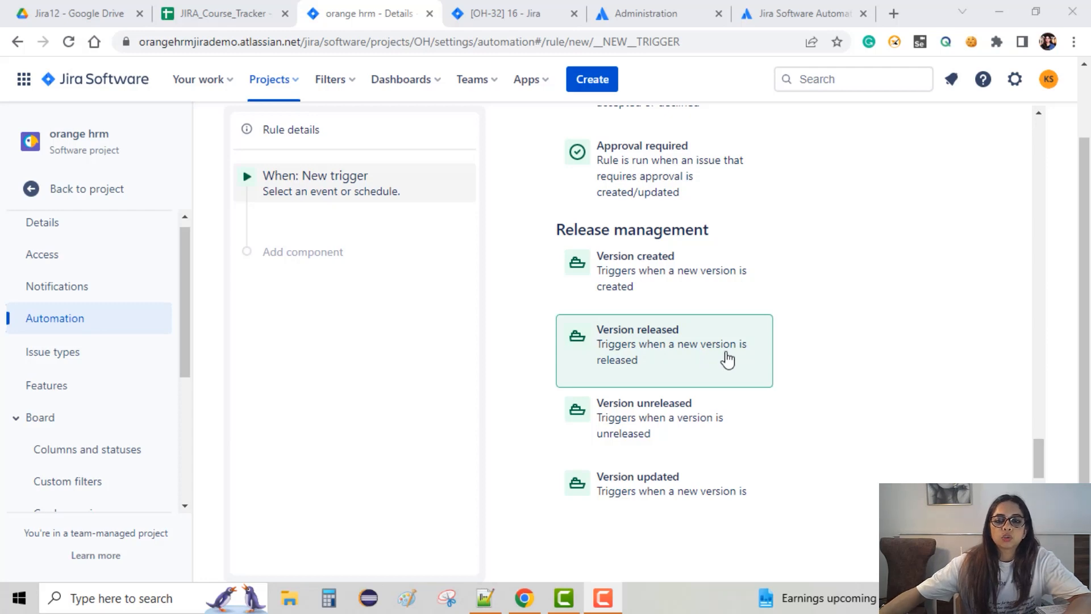
{"action": "scroll", "coordinate": [709, 358], "scroll_direction": "up", "scroll_amount": 20}
{"action": "scroll", "coordinate": [711, 357], "scroll_direction": "up", "scroll_amount": 15}
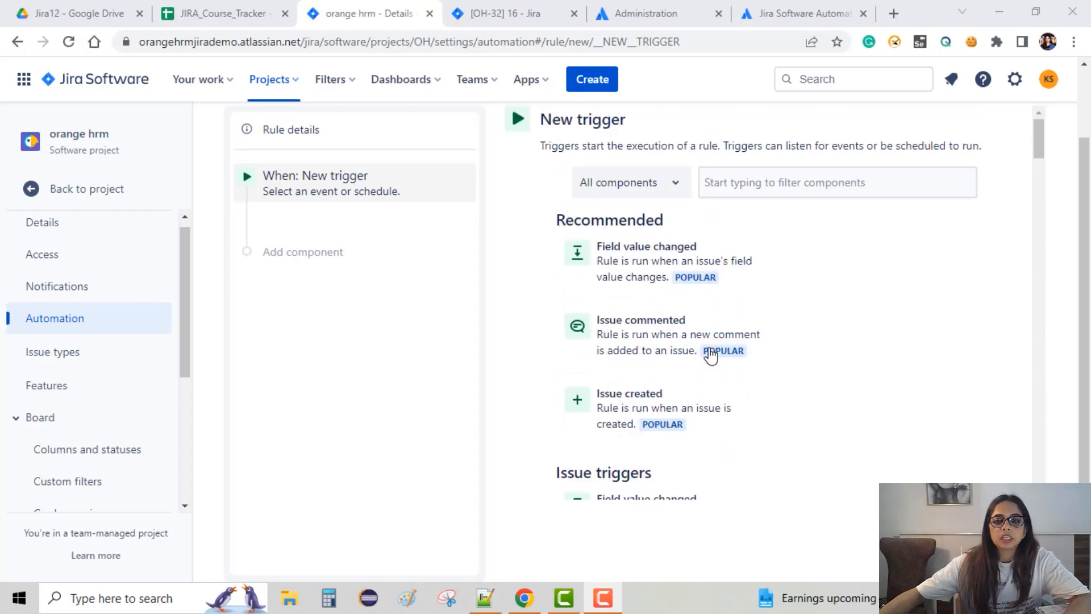
{"action": "left_click", "coordinate": [727, 417]}
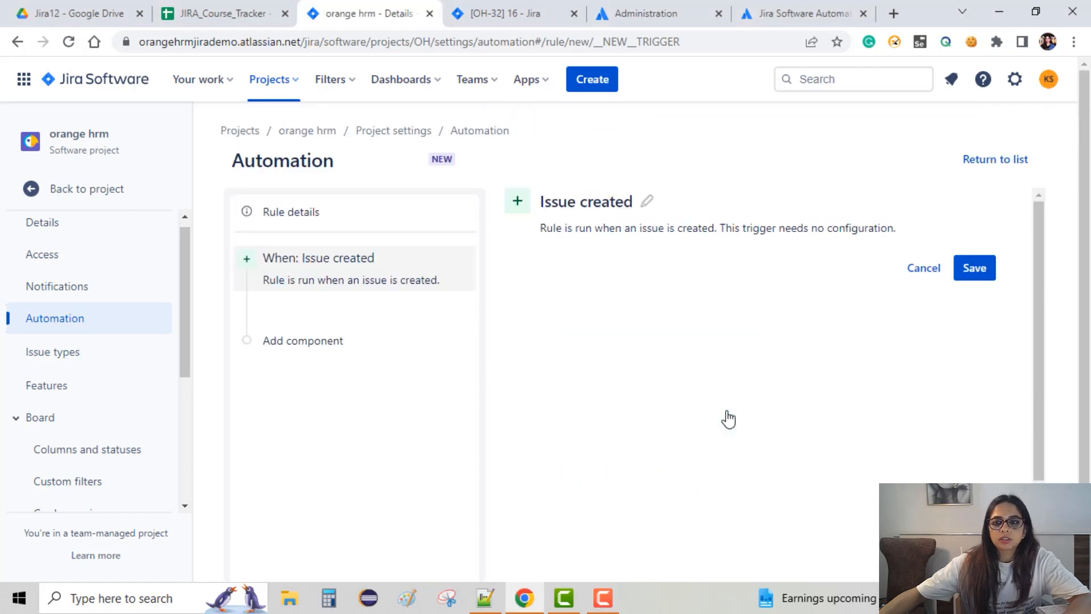
{"action": "left_click", "coordinate": [978, 275]}
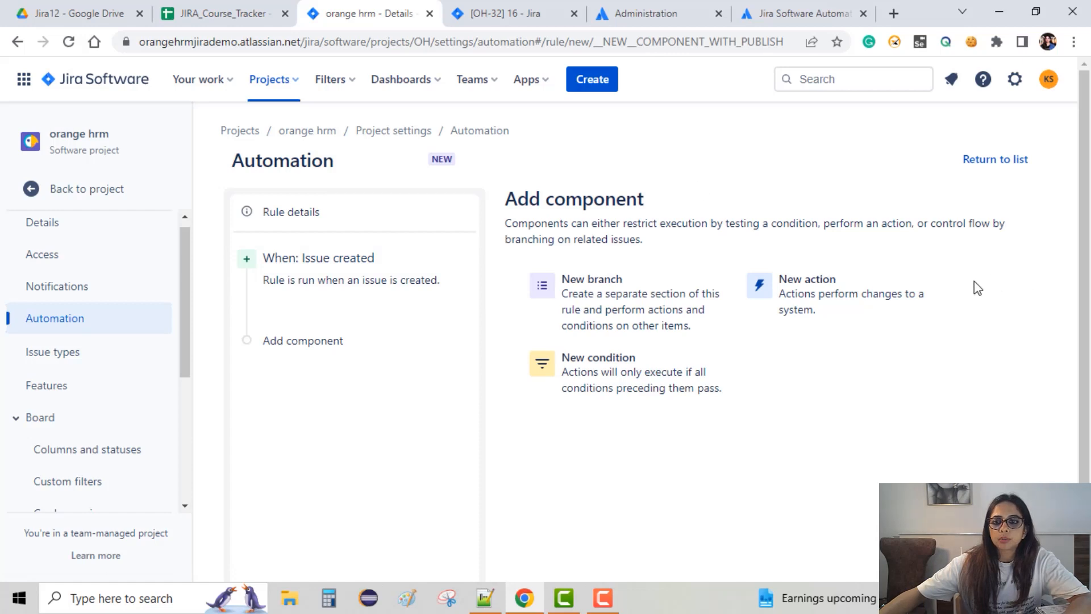
Review the available conditions and add an Issue fields condition after the Issue created trigger
{"action": "left_click", "coordinate": [662, 374]}
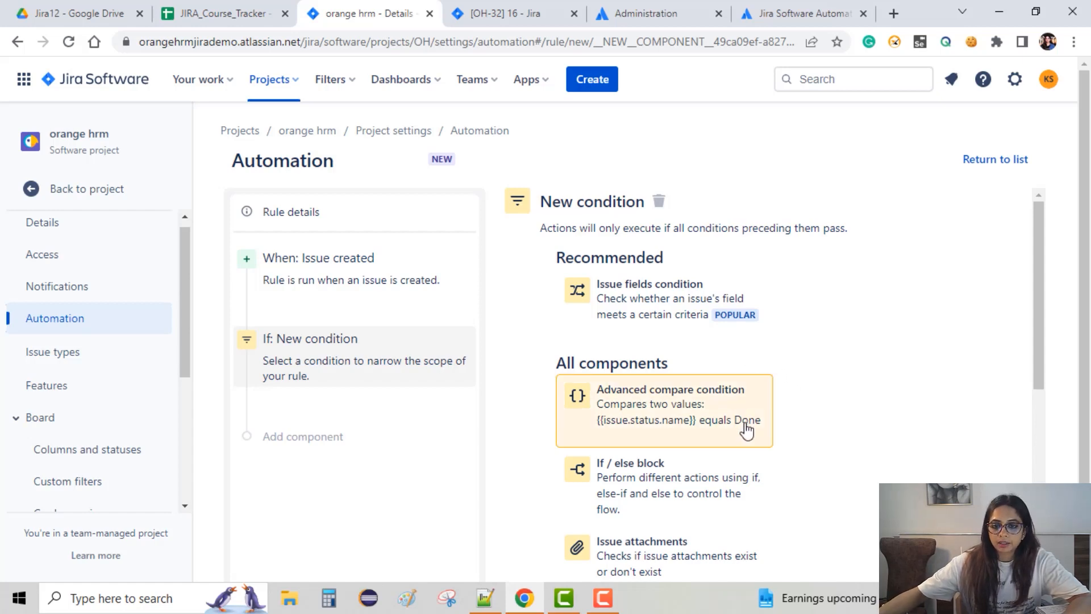
{"action": "scroll", "coordinate": [747, 430], "scroll_direction": "down", "scroll_amount": 1}
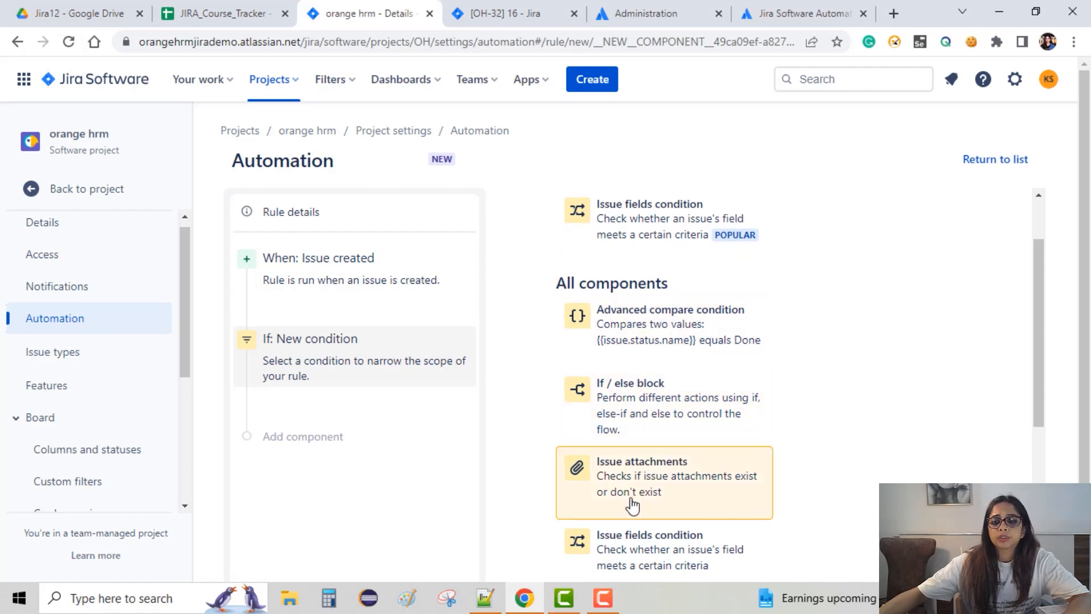
{"action": "scroll", "coordinate": [733, 493], "scroll_direction": "down", "scroll_amount": 2}
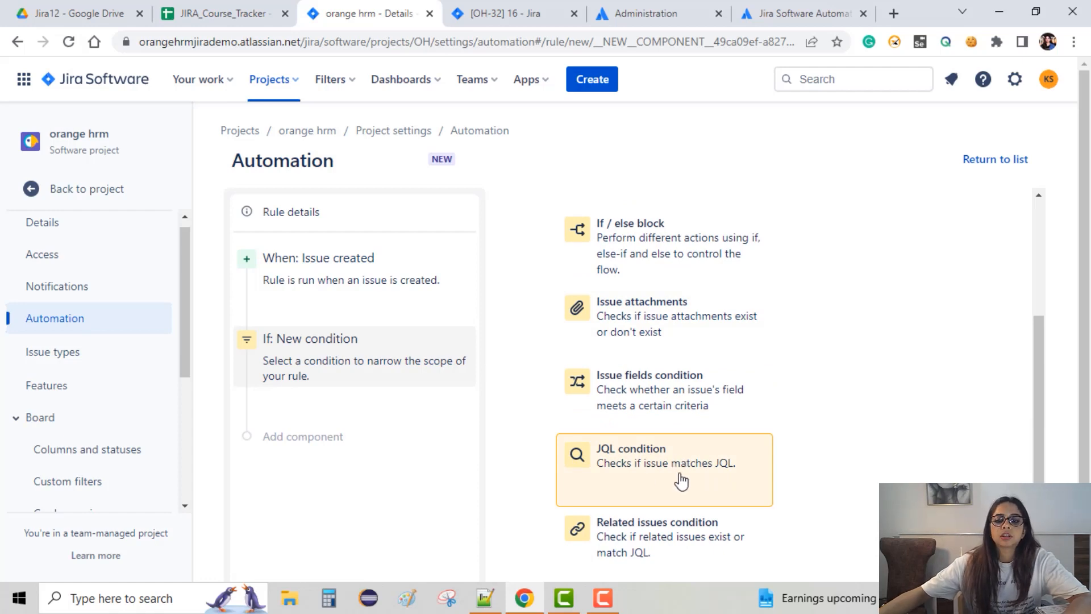
{"action": "scroll", "coordinate": [682, 481], "scroll_direction": "down", "scroll_amount": 1}
{"action": "scroll", "coordinate": [682, 482], "scroll_direction": "up", "scroll_amount": 4}
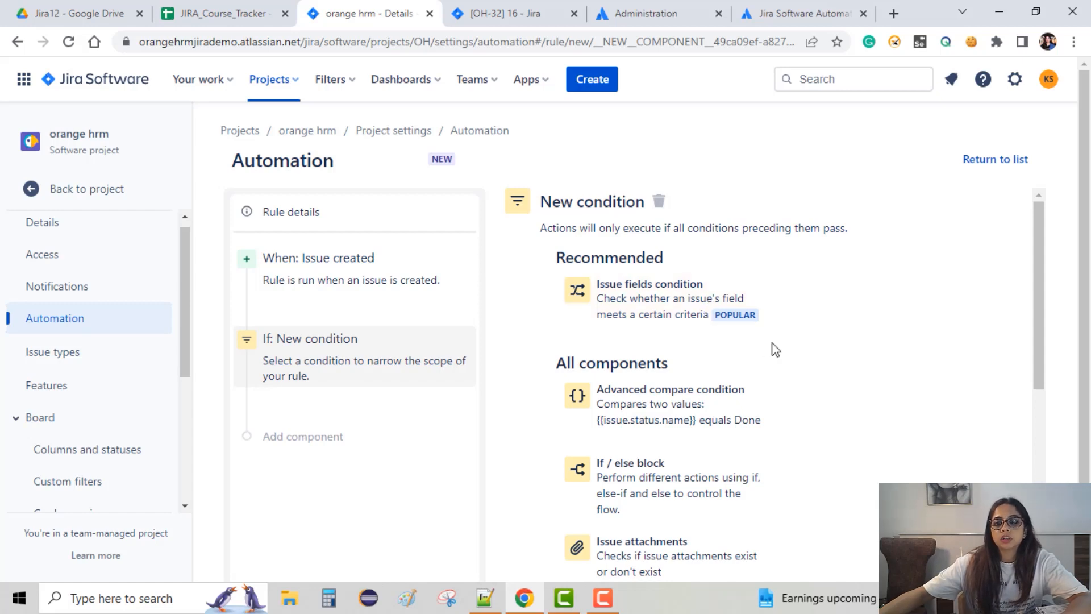
{"action": "left_click", "coordinate": [688, 331]}
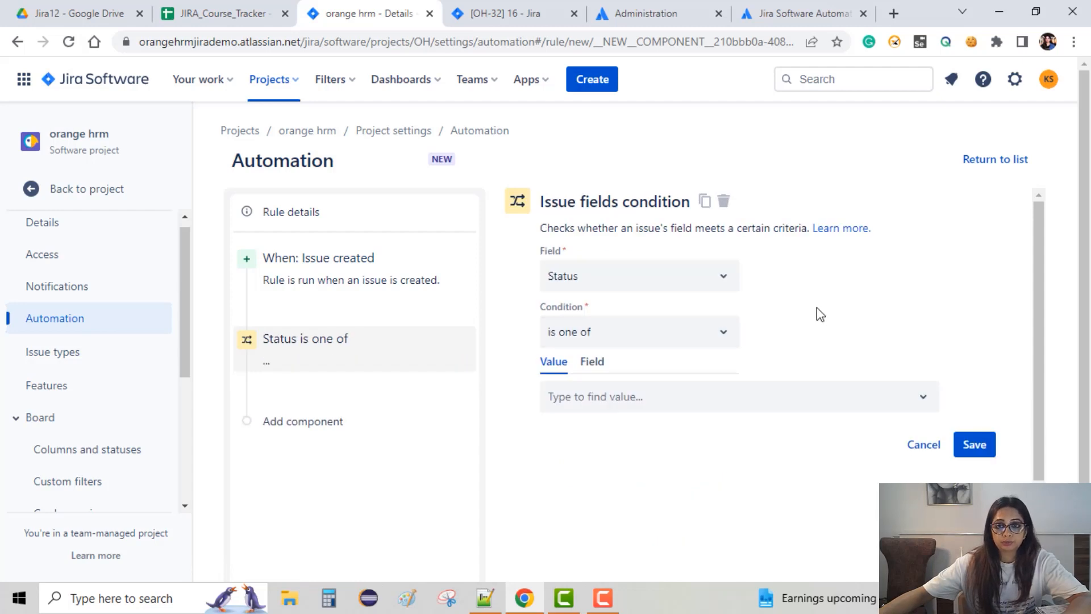
Set the issue fields condition to check the Priority field with the "is one of" comparison
{"action": "left_click", "coordinate": [713, 292]}
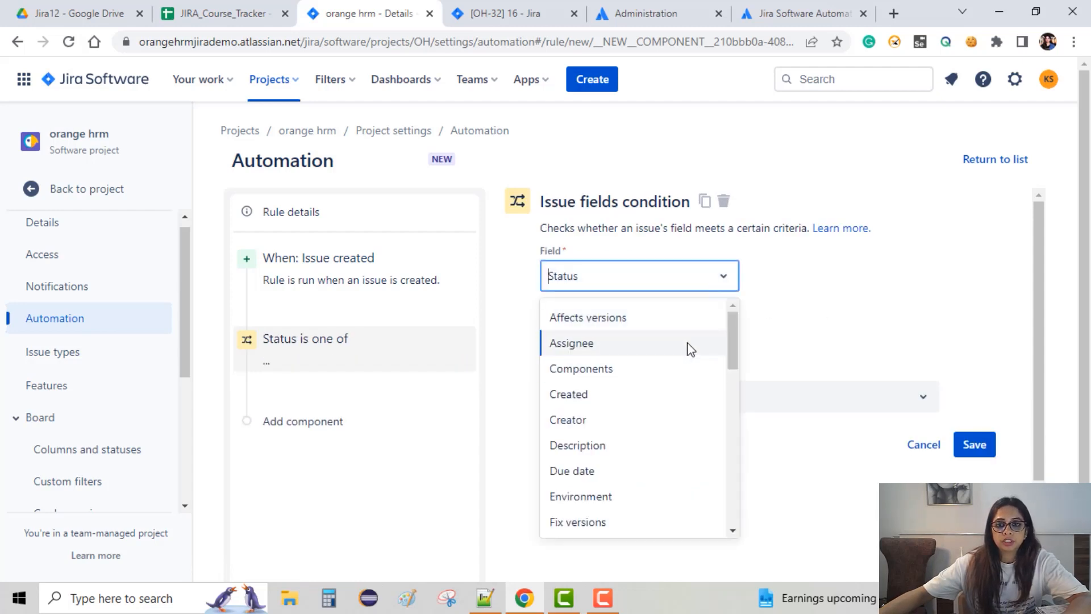
{"action": "scroll", "coordinate": [689, 348], "scroll_direction": "down", "scroll_amount": 3}
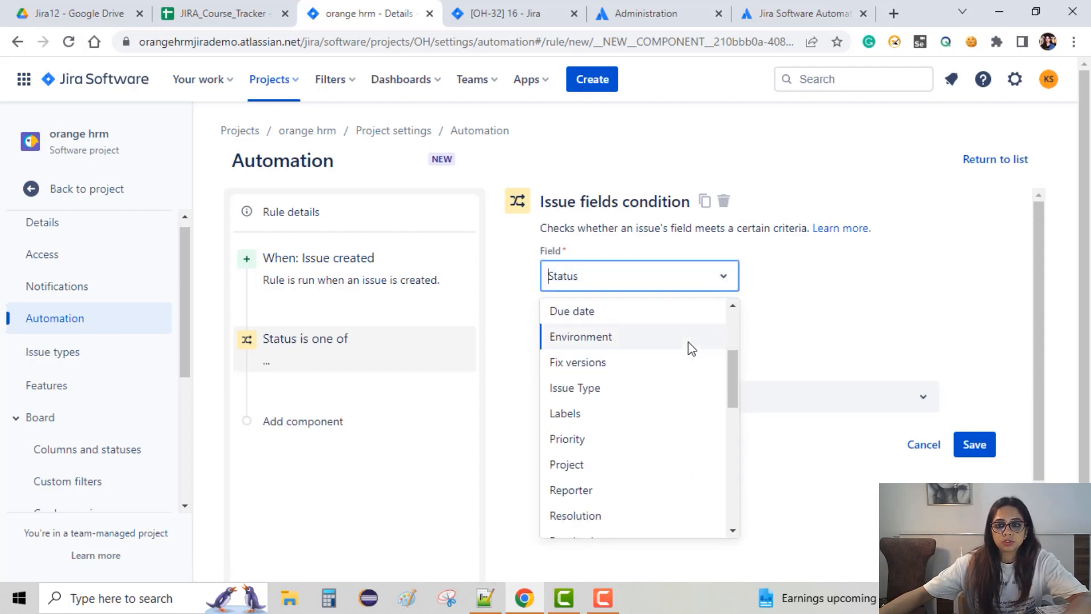
{"action": "left_click", "coordinate": [598, 441]}
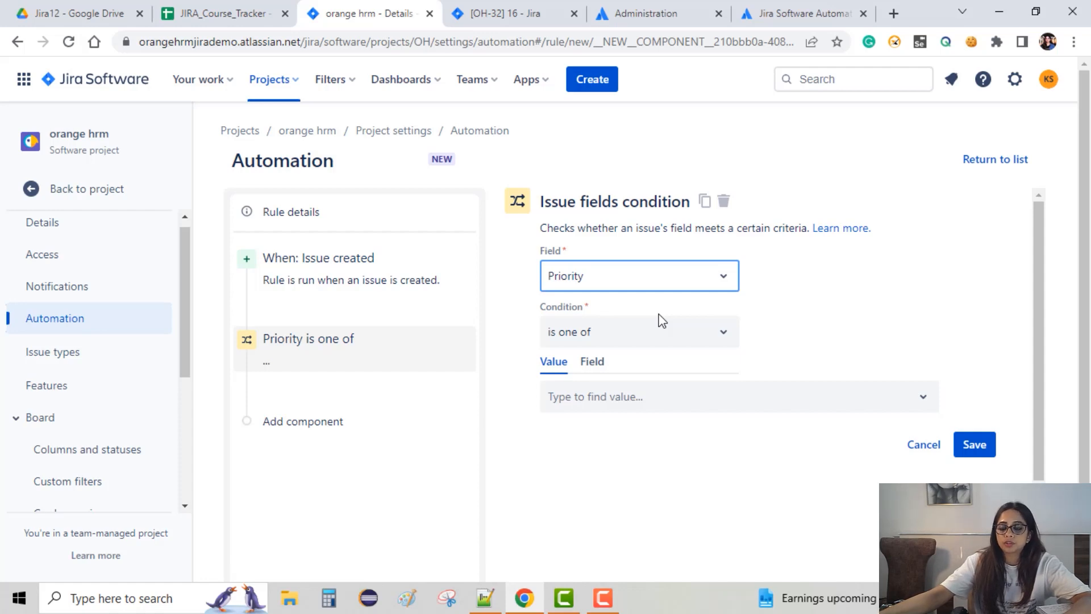
{"action": "left_click", "coordinate": [622, 336]}
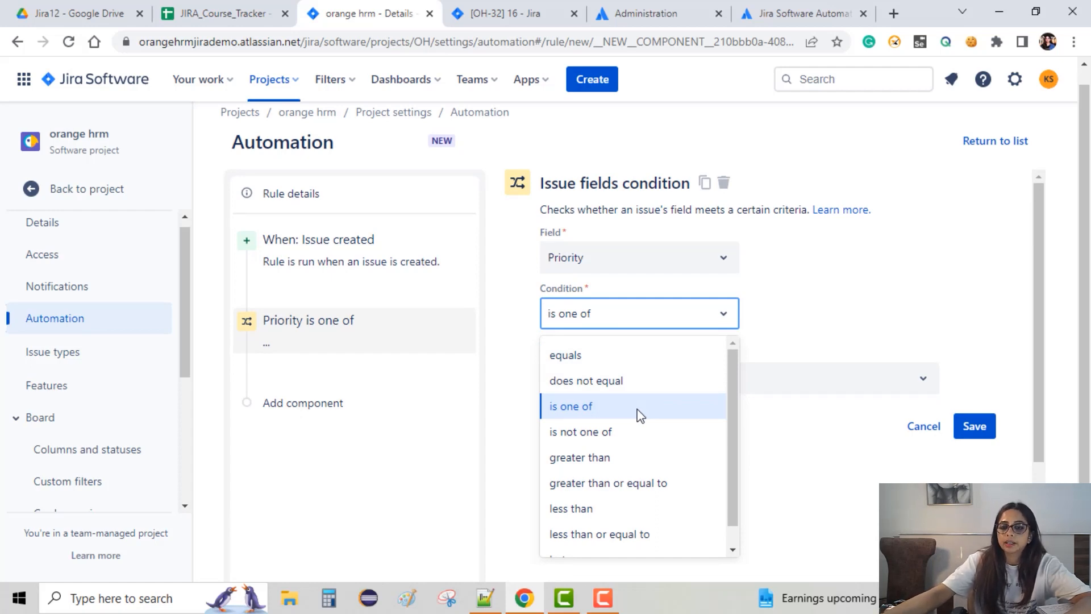
{"action": "left_click", "coordinate": [607, 407]}
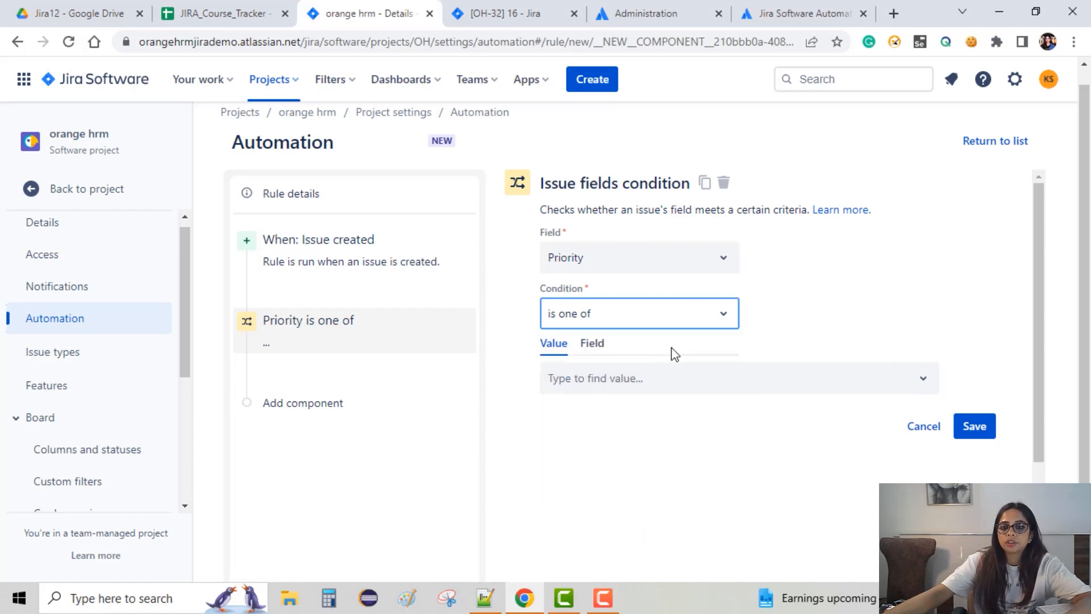
Add Highest and High as the matching priority values and save the condition
{"action": "left_click", "coordinate": [627, 391]}
{"action": "left_click", "coordinate": [623, 421]}
{"action": "left_click", "coordinate": [651, 386]}
{"action": "left_click", "coordinate": [621, 427]}
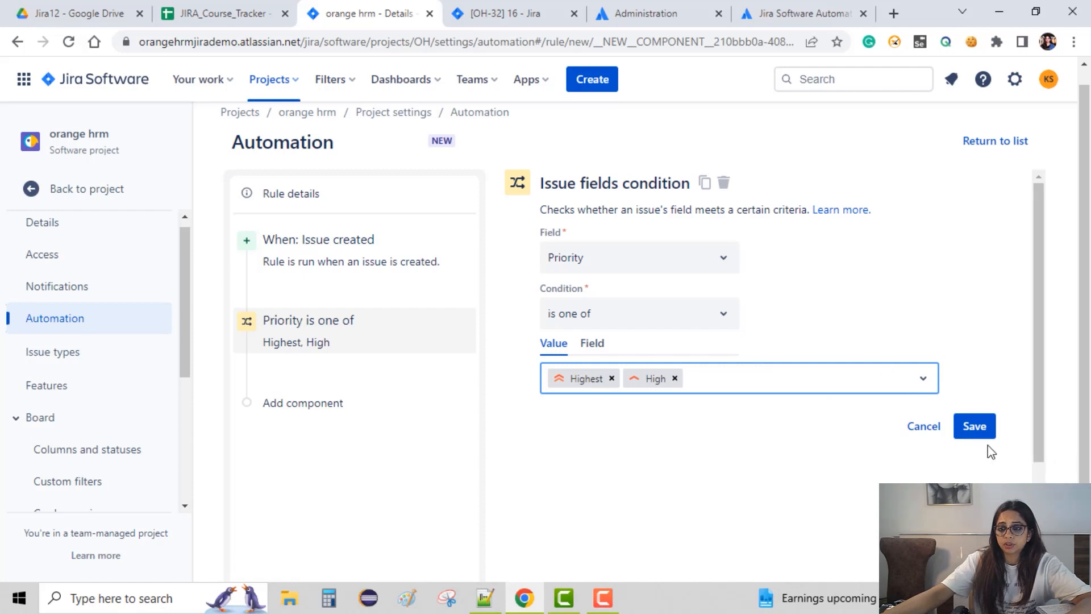
{"action": "left_click", "coordinate": [974, 427]}
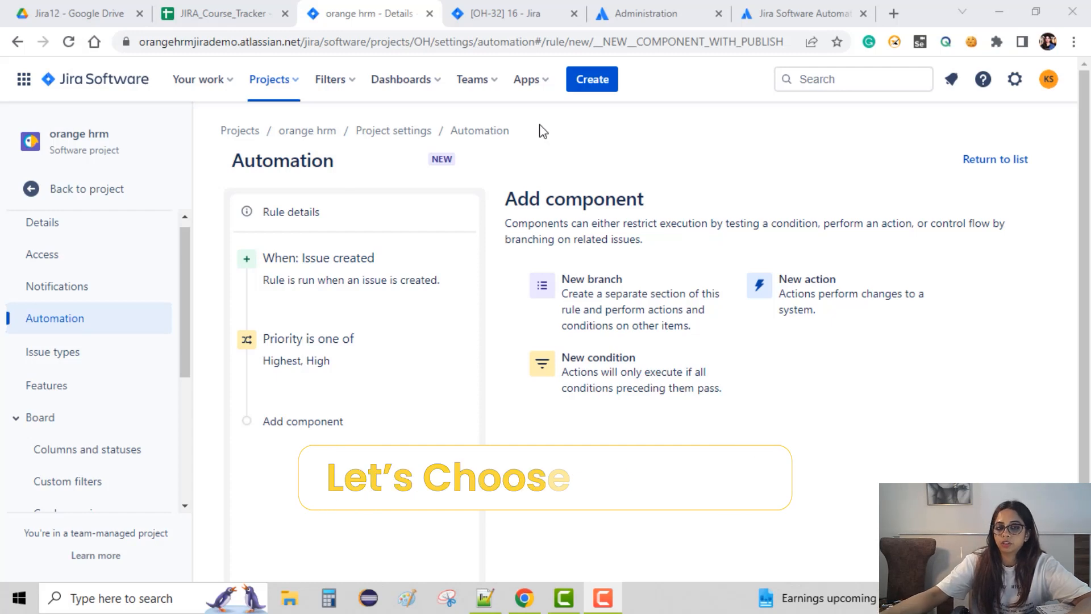
Add an Assign issue action to the rule after the priority condition
{"action": "left_click", "coordinate": [870, 291]}
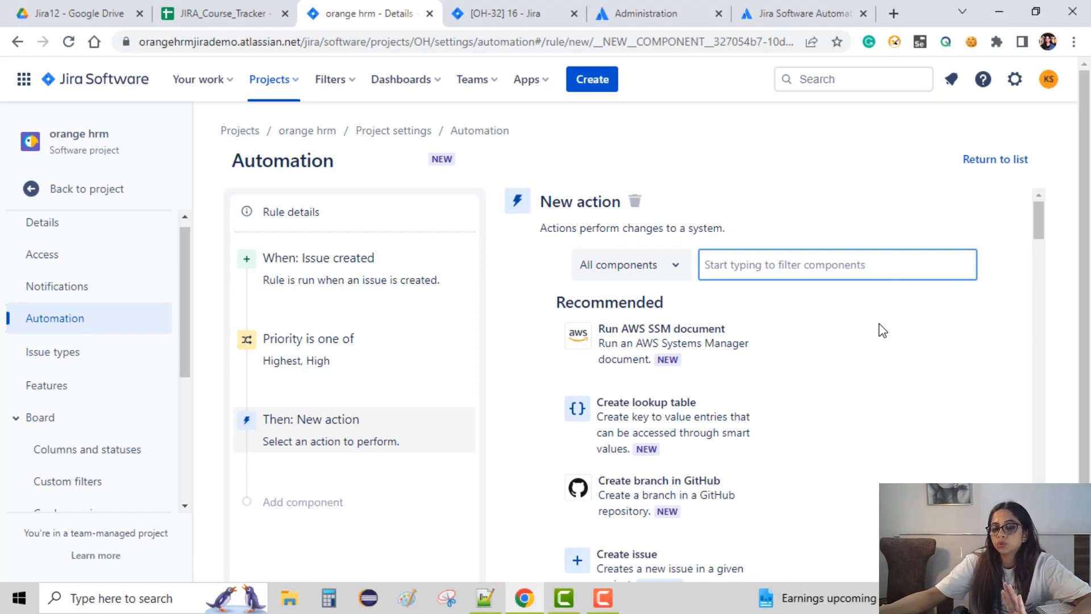
{"action": "scroll", "coordinate": [733, 458], "scroll_direction": "down", "scroll_amount": 2}
{"action": "scroll", "coordinate": [732, 457], "scroll_direction": "down", "scroll_amount": 4}
{"action": "scroll", "coordinate": [732, 458], "scroll_direction": "down", "scroll_amount": 2}
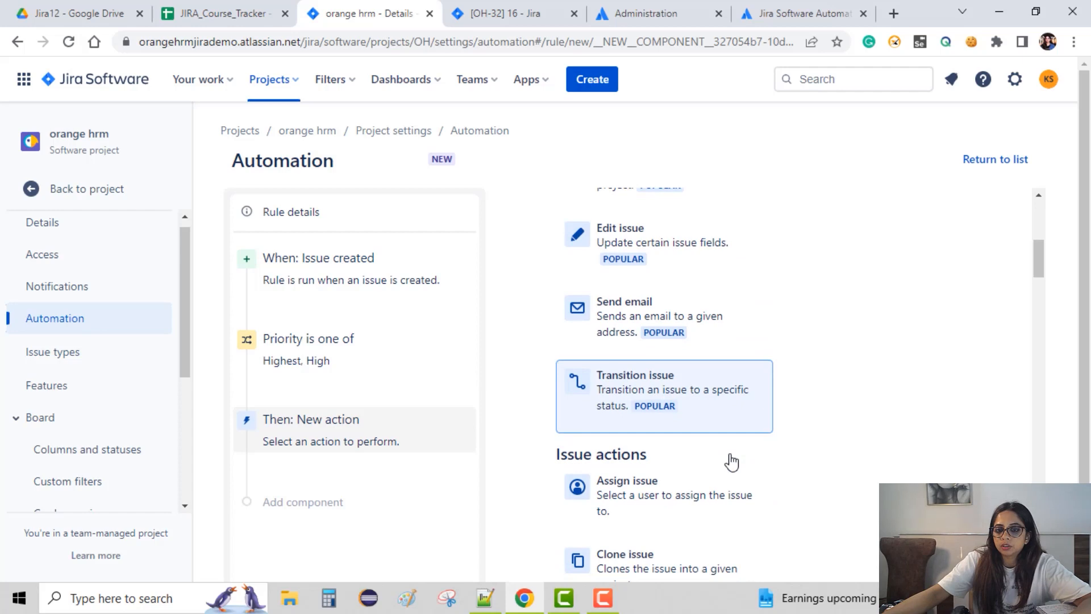
{"action": "left_click", "coordinate": [697, 497]}
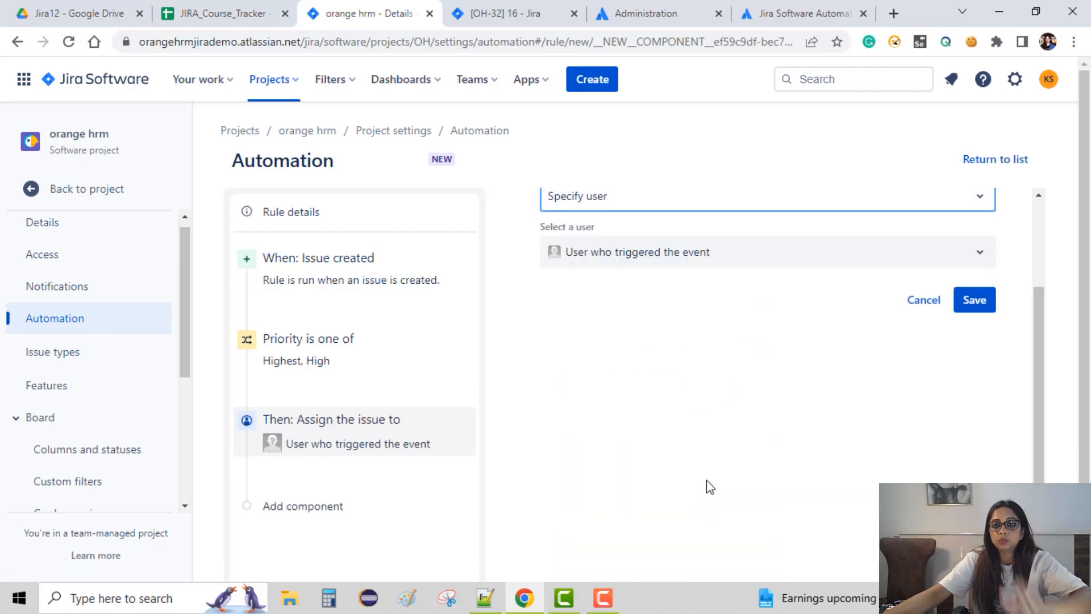
Review the assignment methods of the Assign issue action and choose Specify user
{"action": "scroll", "coordinate": [707, 488], "scroll_direction": "up", "scroll_amount": 2}
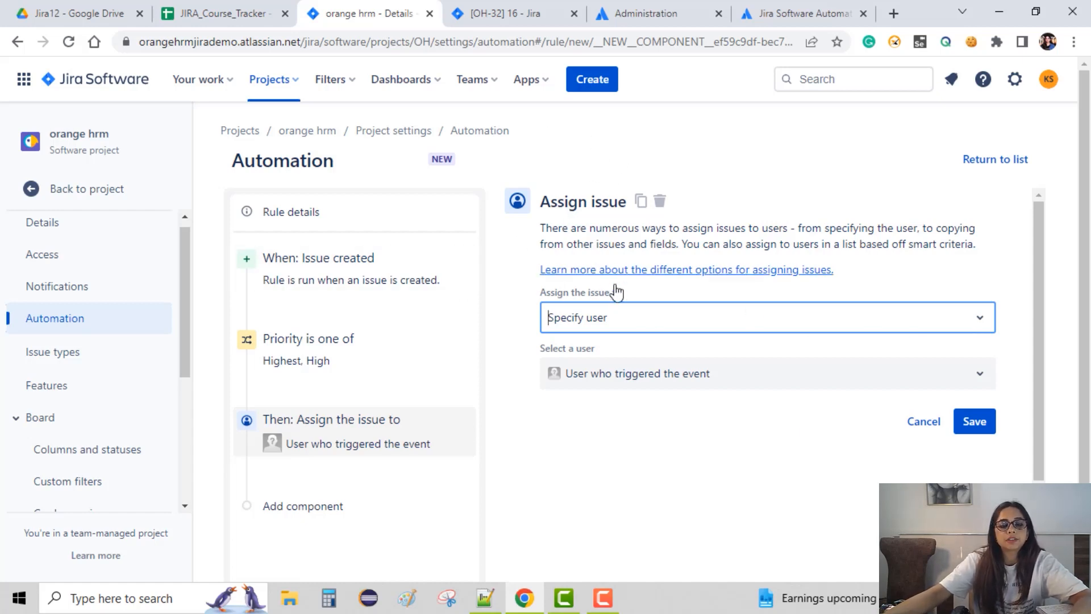
{"action": "left_click", "coordinate": [649, 325]}
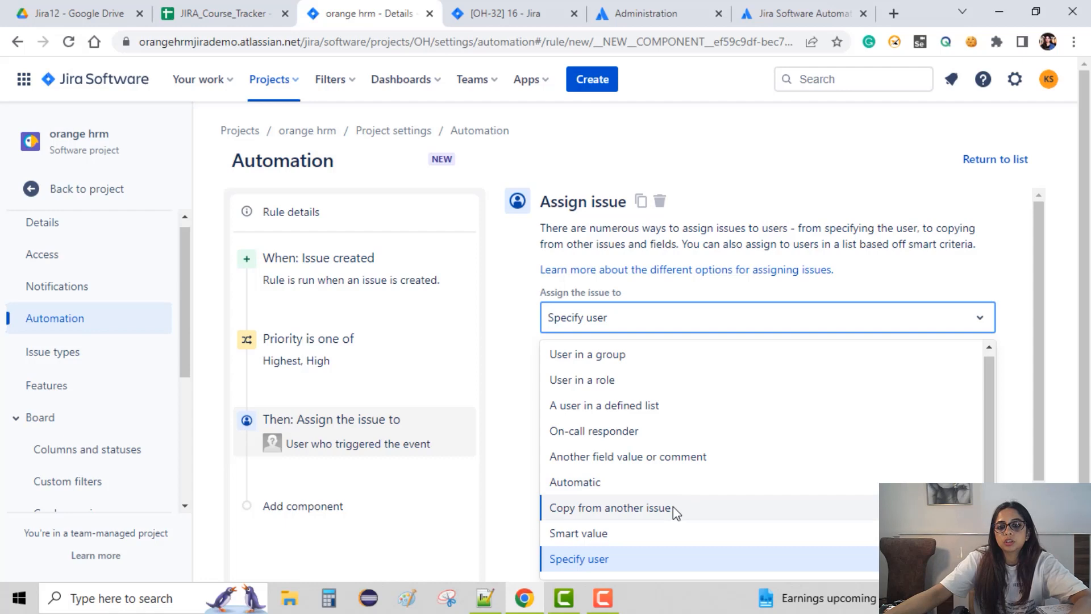
{"action": "scroll", "coordinate": [707, 430], "scroll_direction": "down", "scroll_amount": 1}
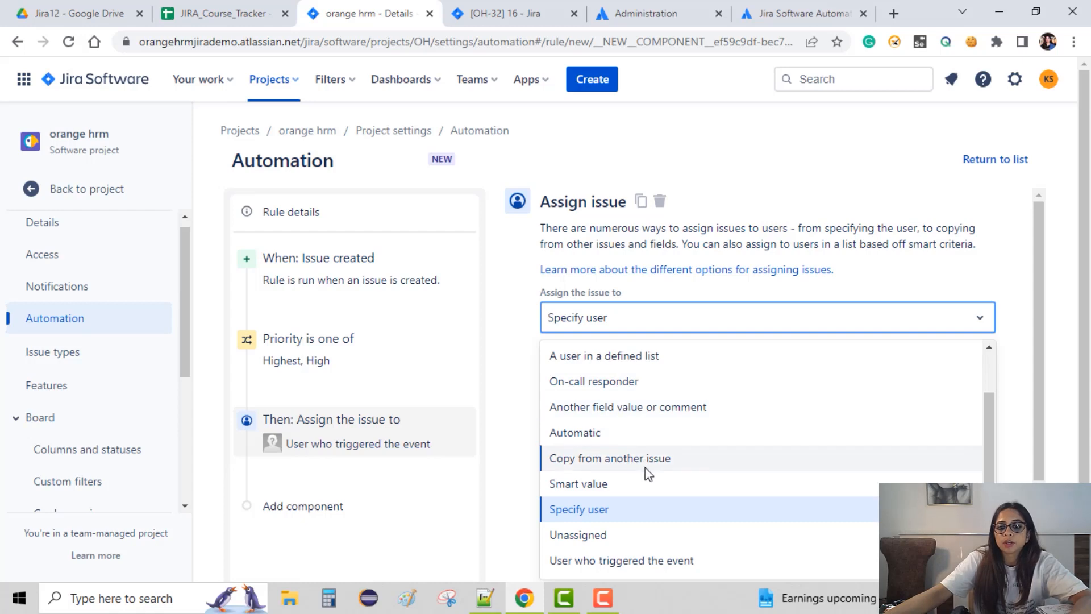
{"action": "scroll", "coordinate": [628, 520], "scroll_direction": "up", "scroll_amount": 1}
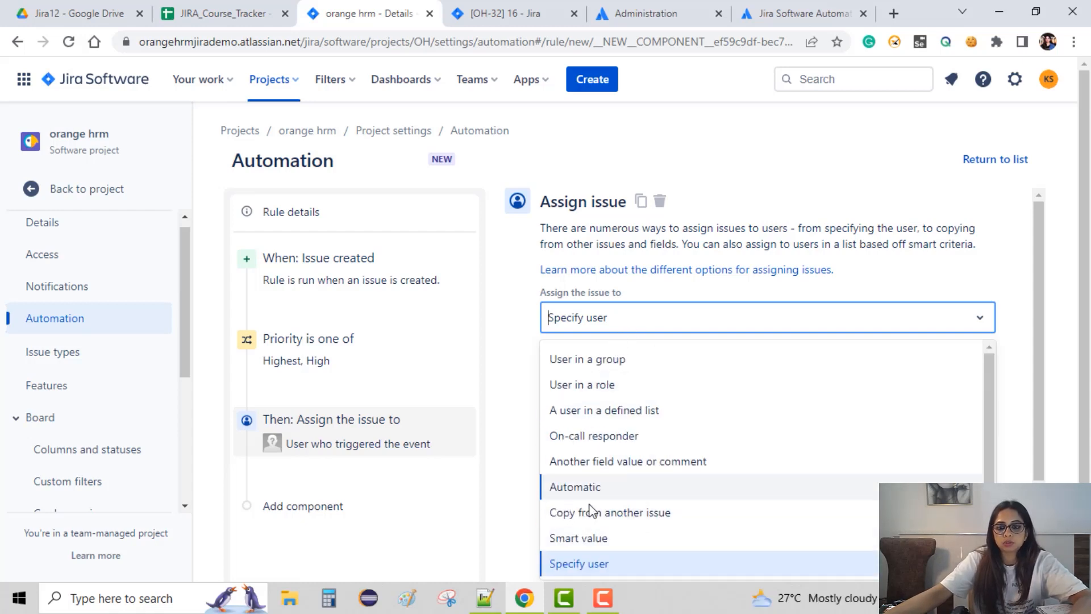
{"action": "left_click", "coordinate": [598, 571]}
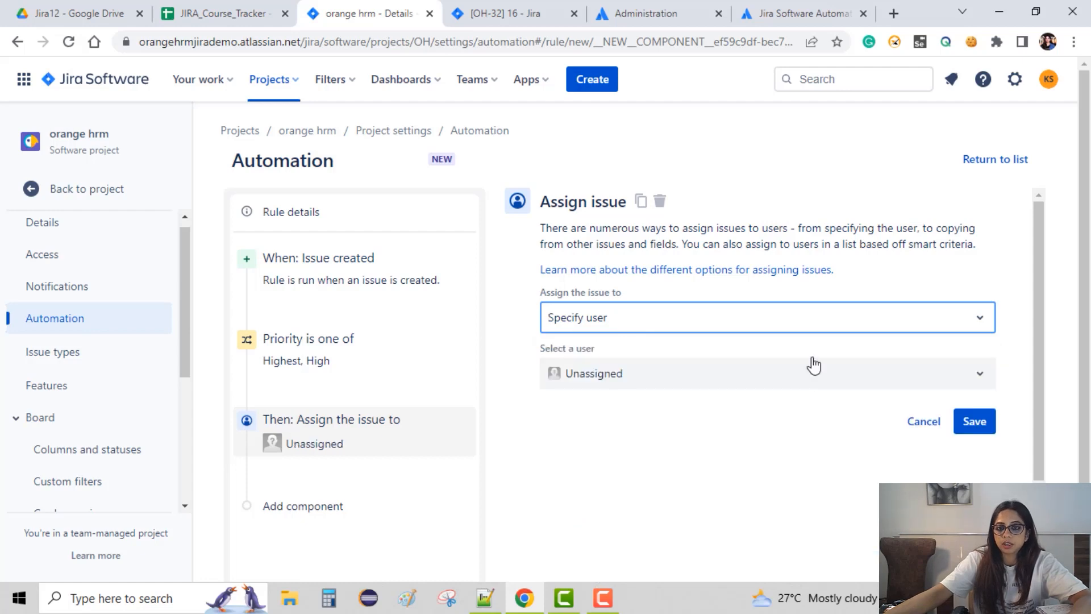
Select the project member who receives the issues as the assignee and save the action
{"action": "left_click", "coordinate": [632, 379]}
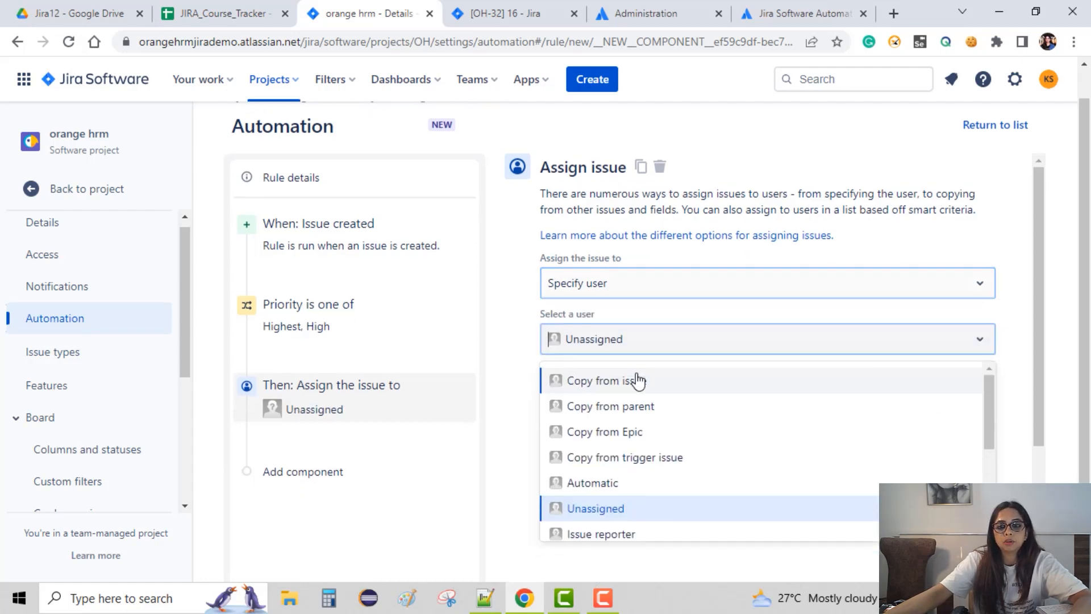
{"action": "scroll", "coordinate": [681, 440], "scroll_direction": "down", "scroll_amount": 3}
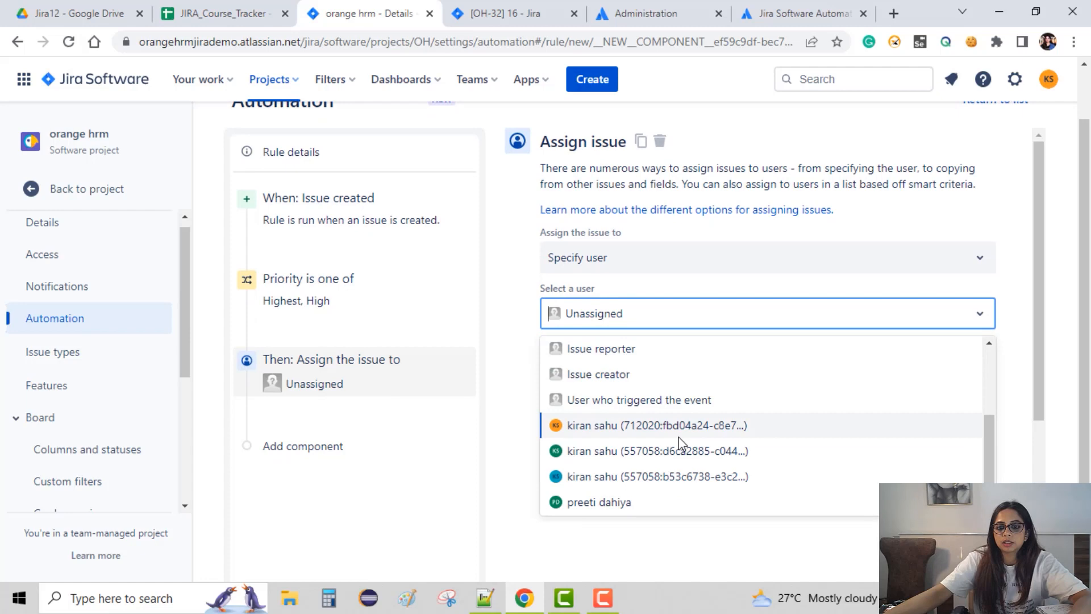
{"action": "scroll", "coordinate": [665, 455], "scroll_direction": "down", "scroll_amount": 1}
{"action": "left_click", "coordinate": [614, 479]}
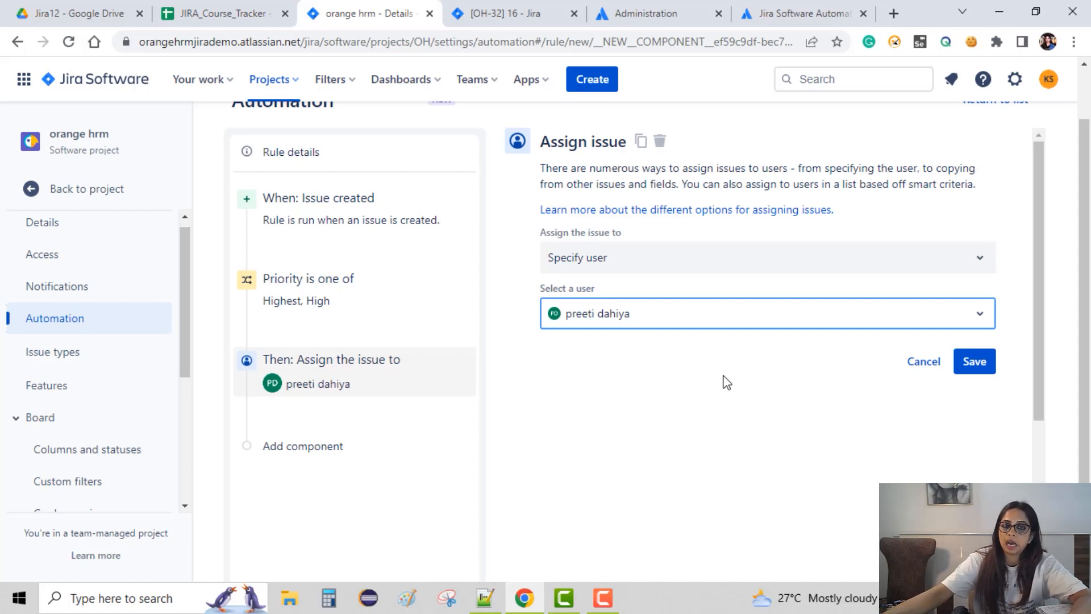
{"action": "left_click", "coordinate": [974, 363]}
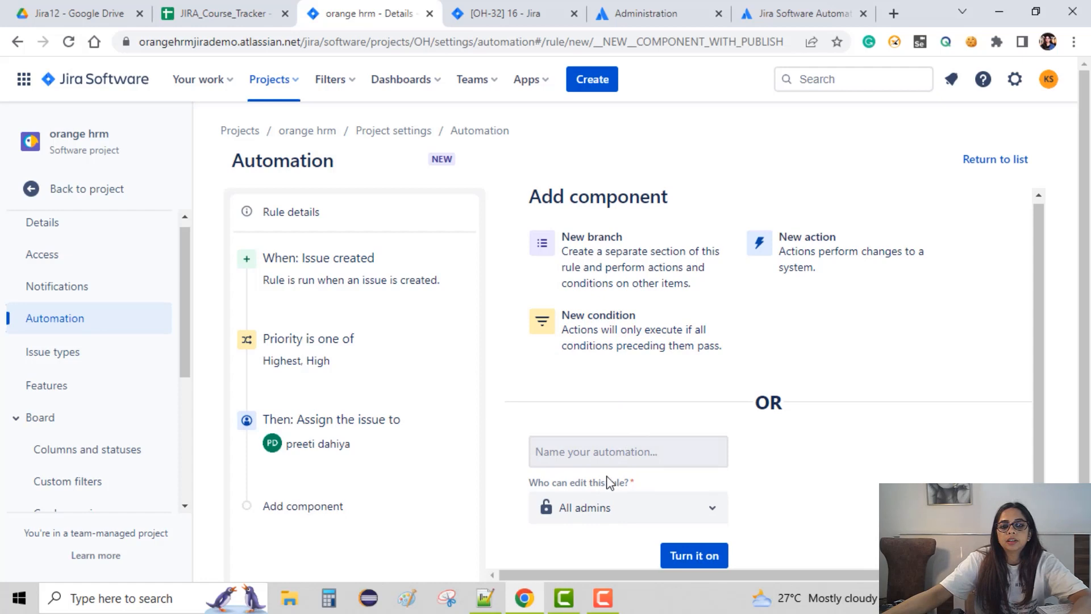
Allow all admins to edit the rule and try to turn it on without a name
{"action": "left_click", "coordinate": [636, 528]}
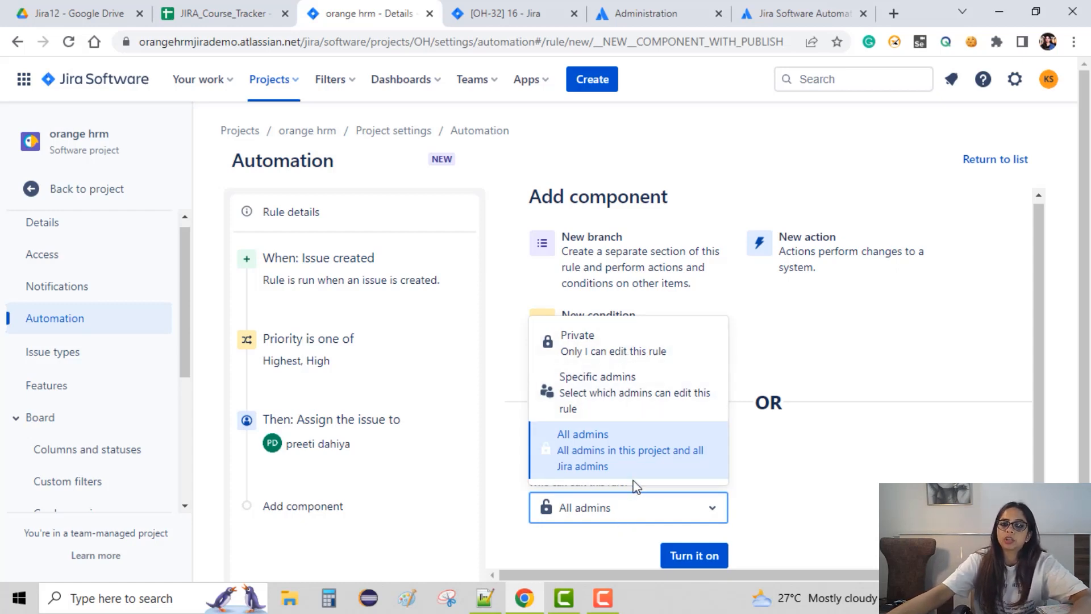
{"action": "left_click", "coordinate": [635, 455]}
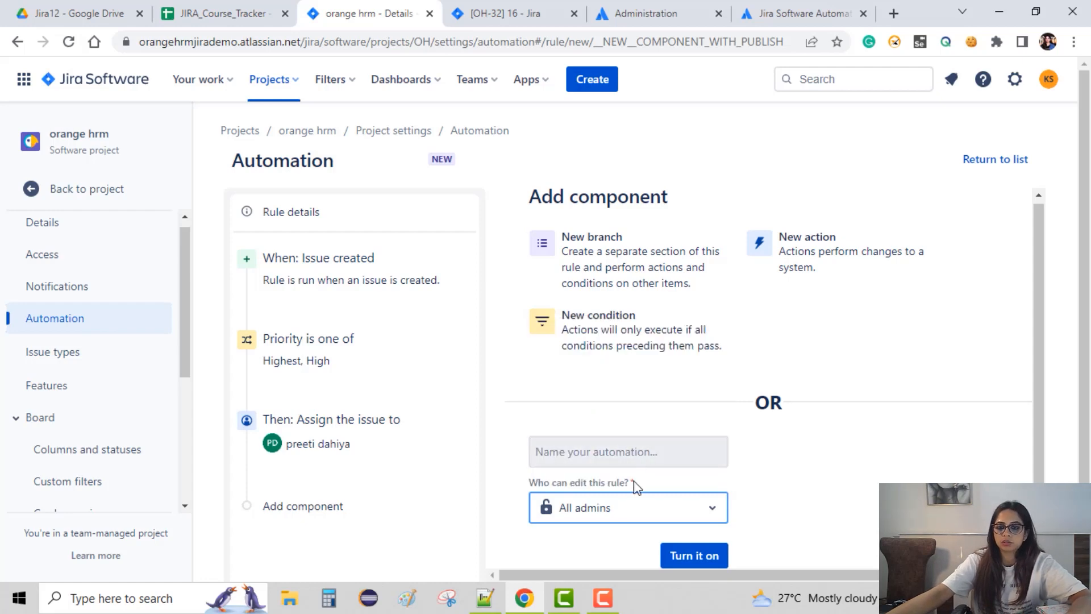
{"action": "left_click", "coordinate": [706, 558]}
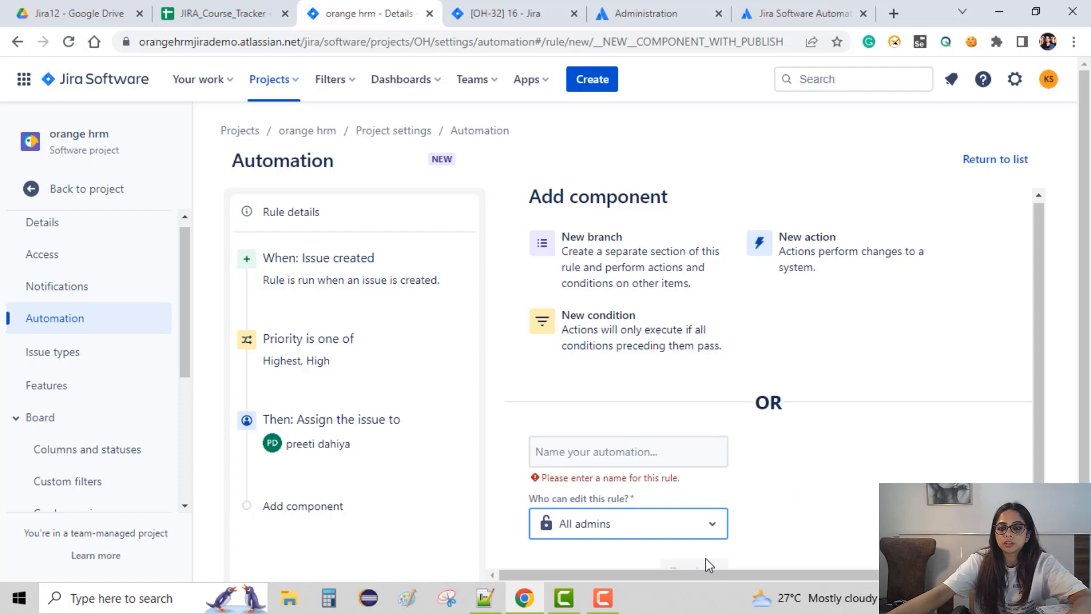
Name the automation rule "Assign all high priority issues to PM" and turn it on
{"action": "left_click", "coordinate": [581, 449]}
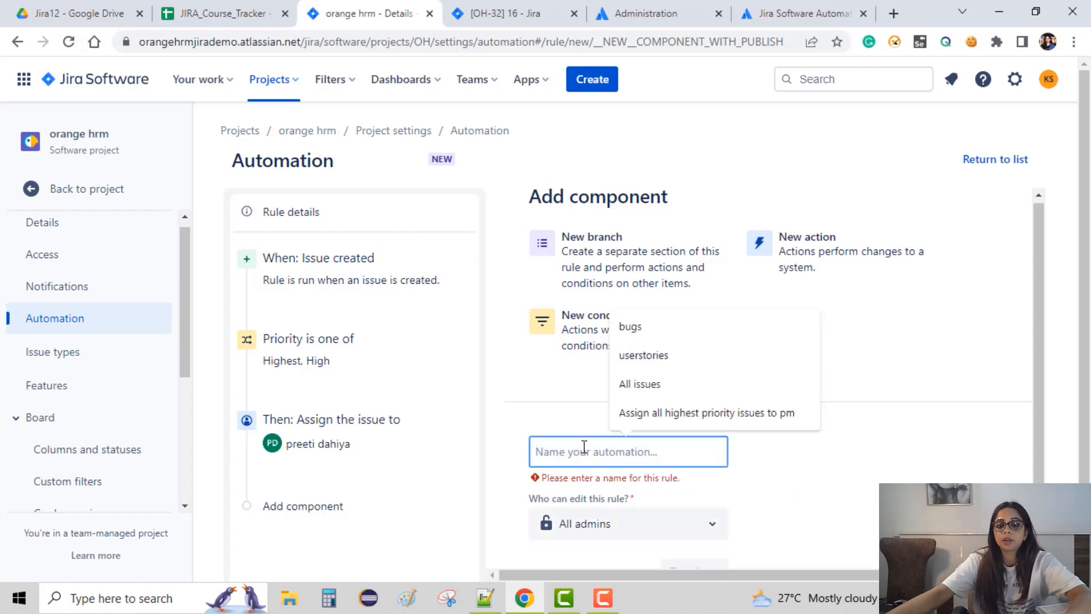
{"action": "type", "text": "A"}
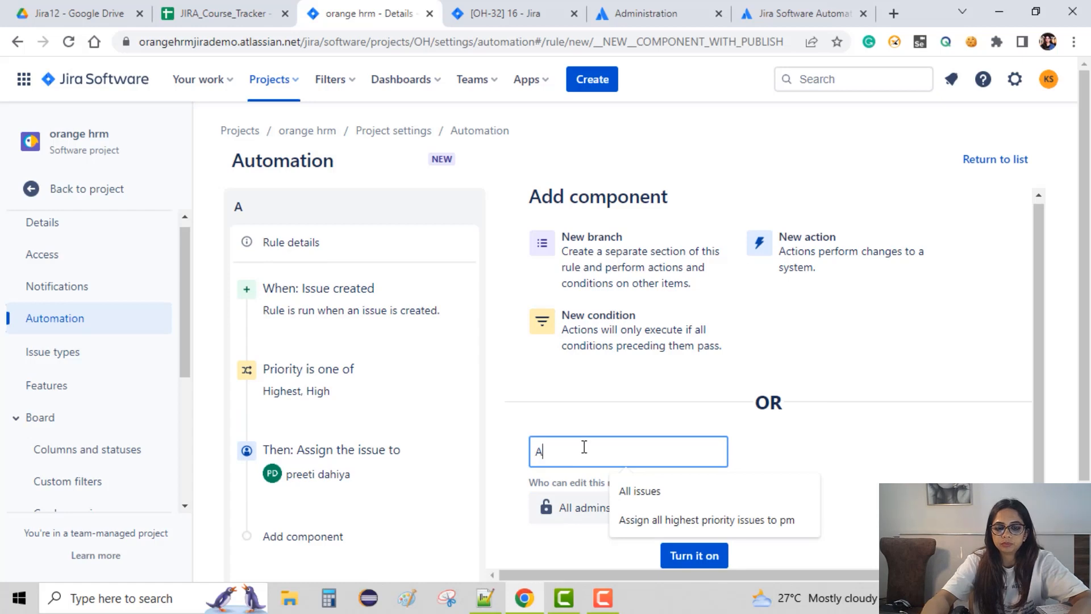
{"action": "type", "text": "ssign al"}
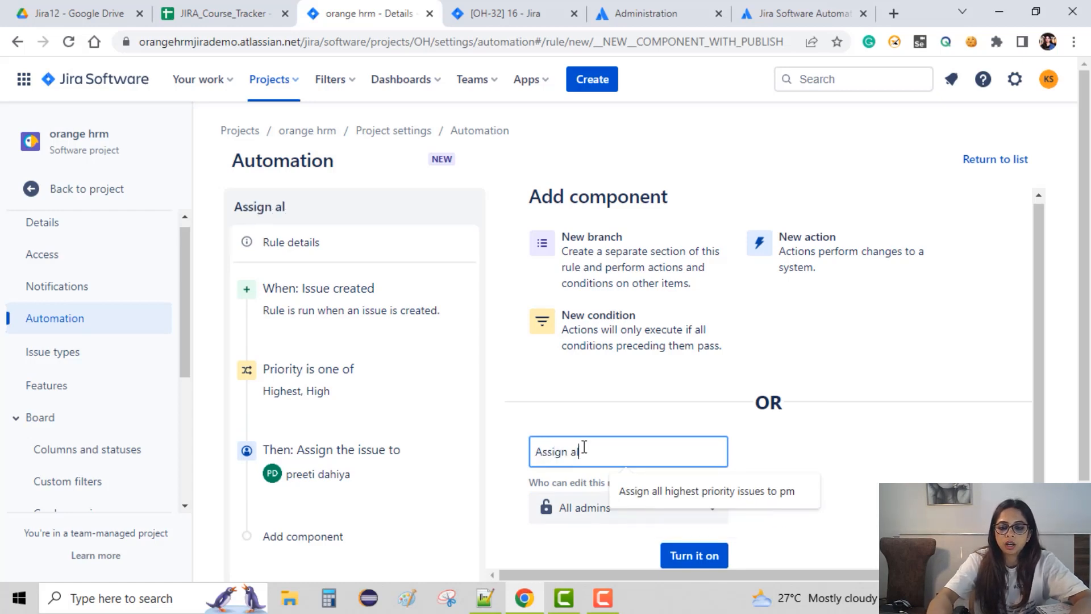
{"action": "type", "text": "l high priori"}
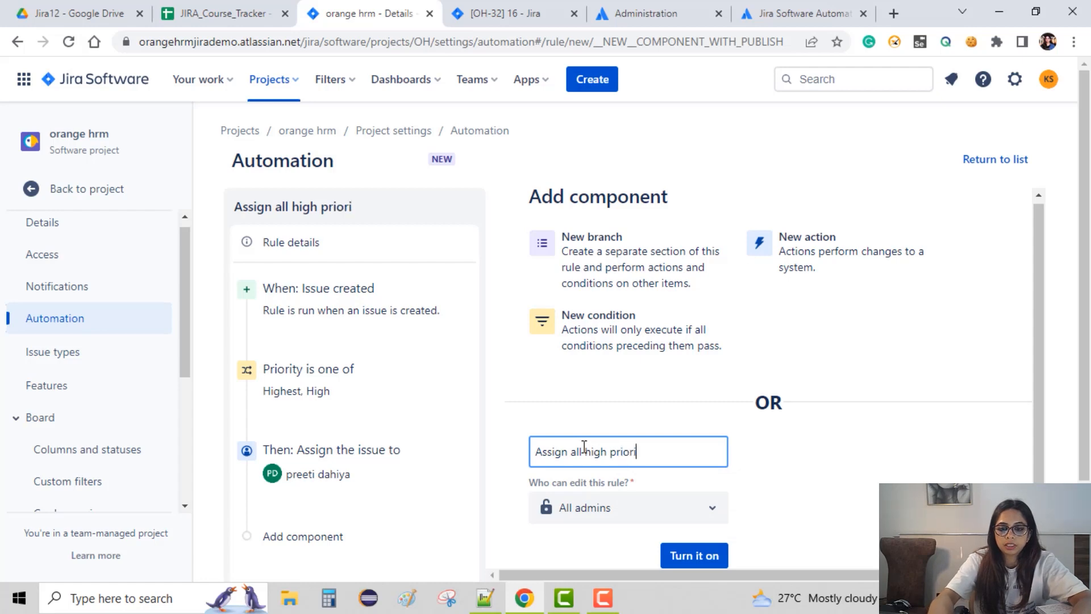
{"action": "type", "text": "ty issues"}
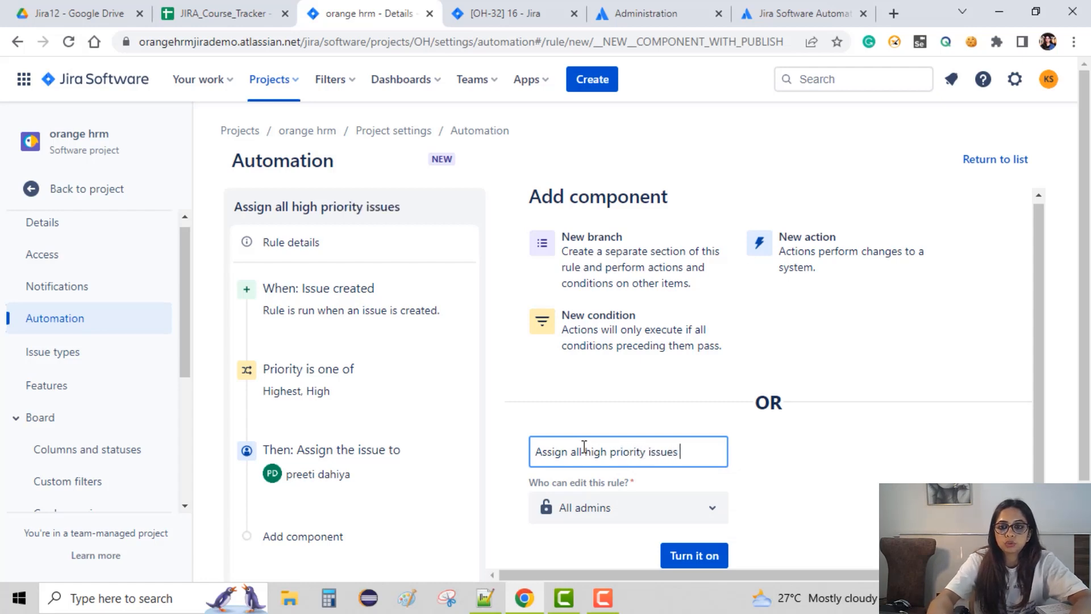
{"action": "type", "text": " to PM"}
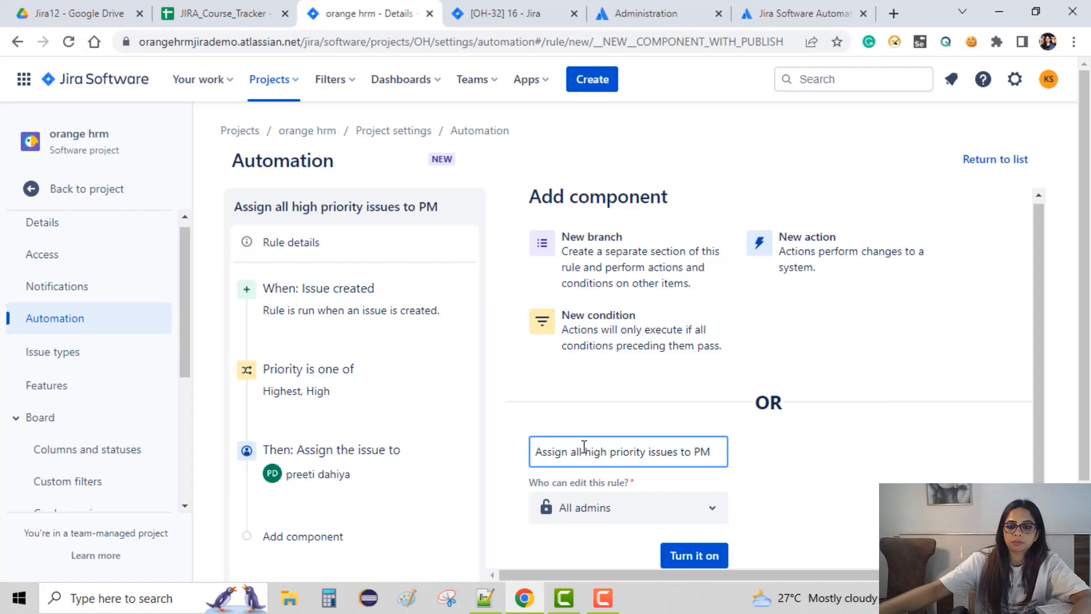
{"action": "left_click", "coordinate": [713, 557]}
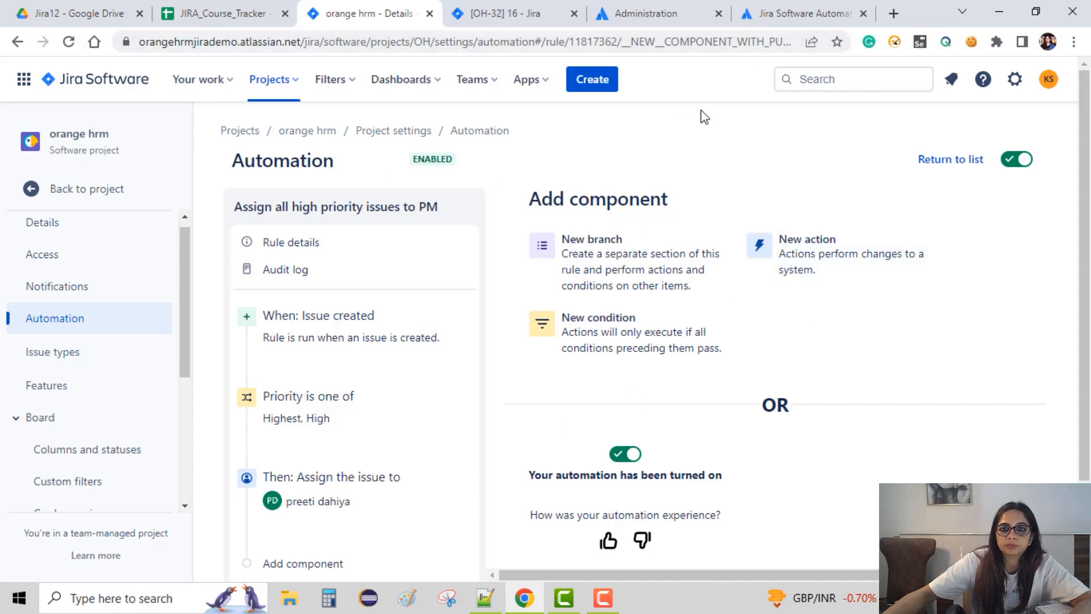
Go to the page of issue OH-32 and reload it from its address
{"action": "left_click", "coordinate": [523, 8]}
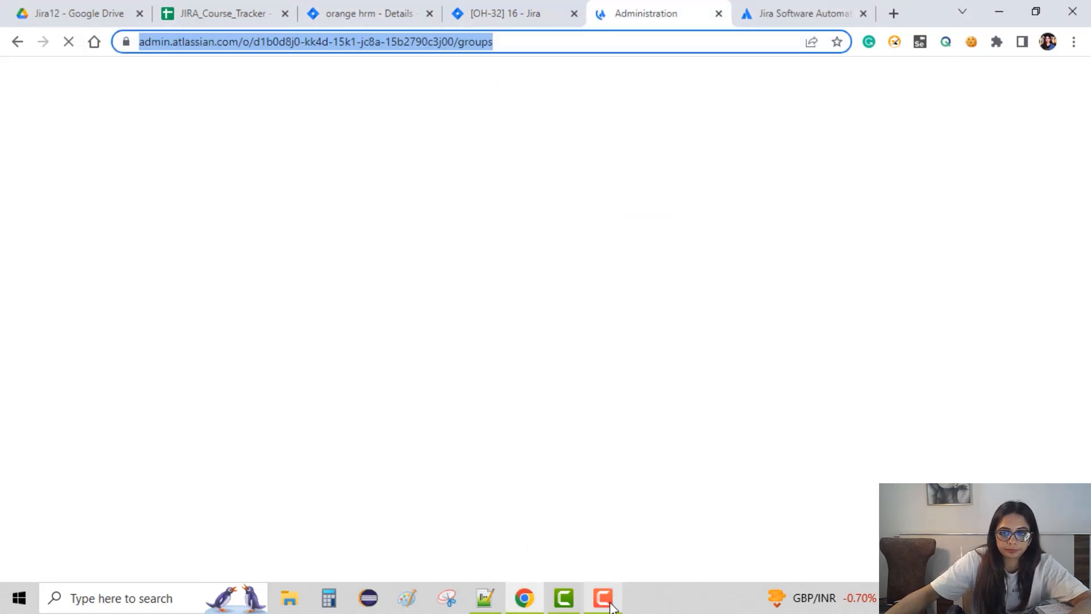
{"action": "left_click", "coordinate": [611, 603]}
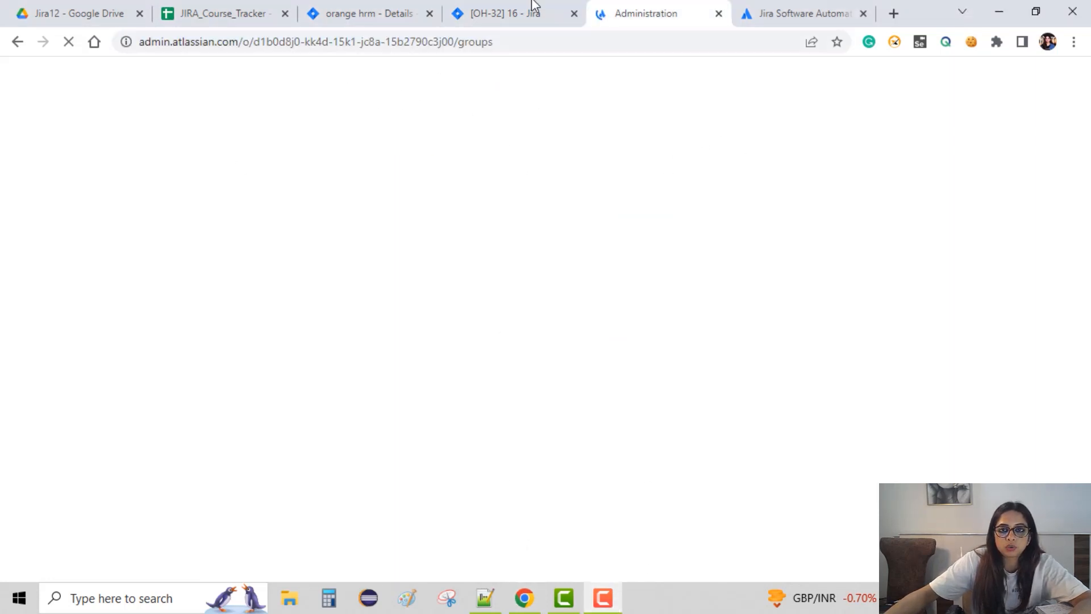
{"action": "left_click", "coordinate": [523, 5]}
{"action": "left_click", "coordinate": [444, 38]}
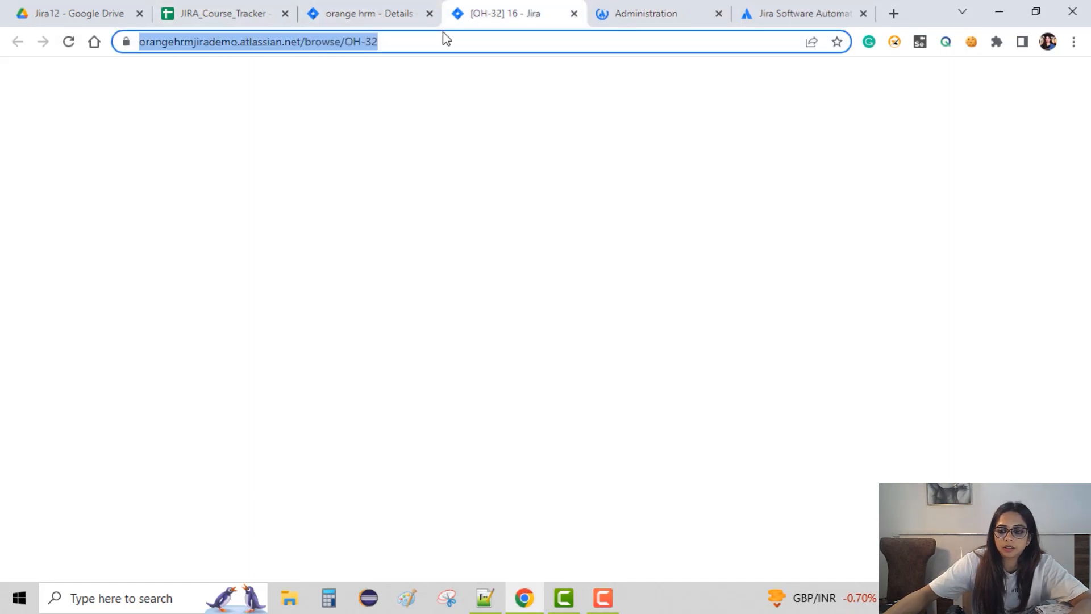
{"action": "key", "text": "shift+Return"}
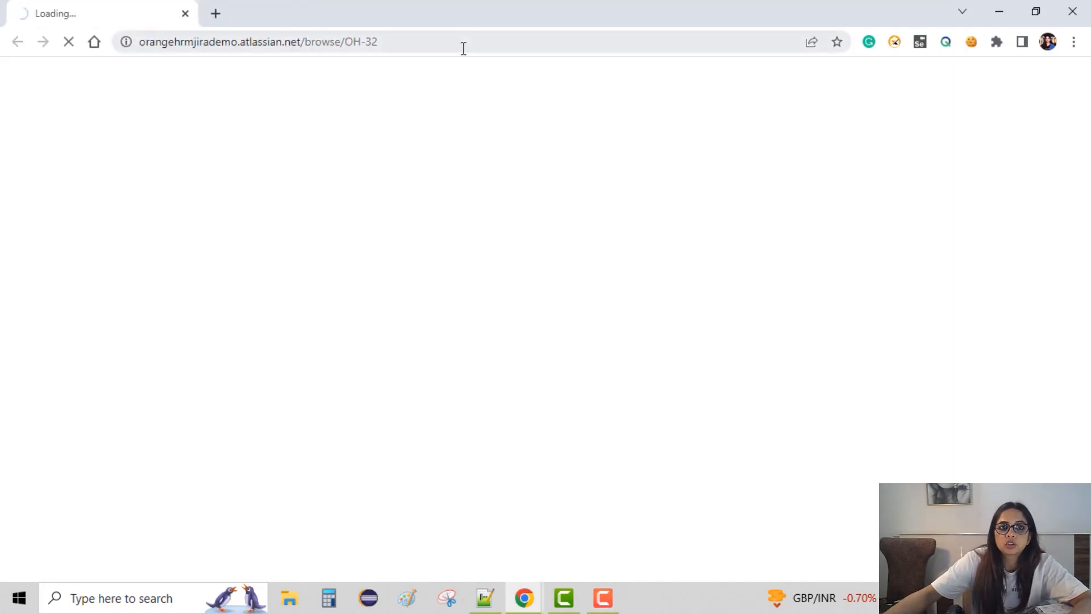
{"action": "left_click", "coordinate": [1078, 12]}
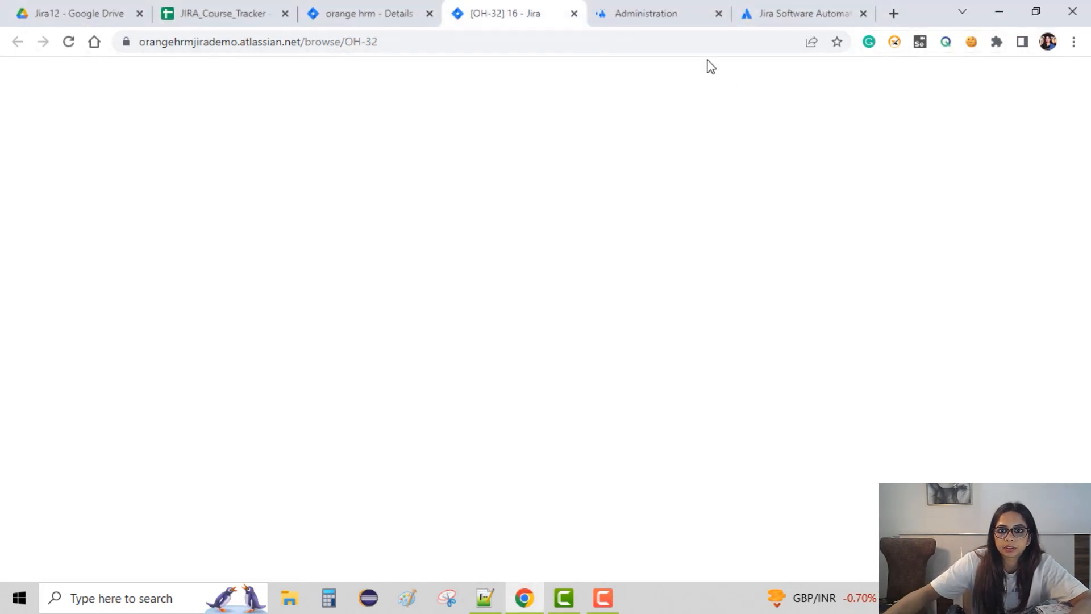
{"action": "left_click", "coordinate": [479, 43]}
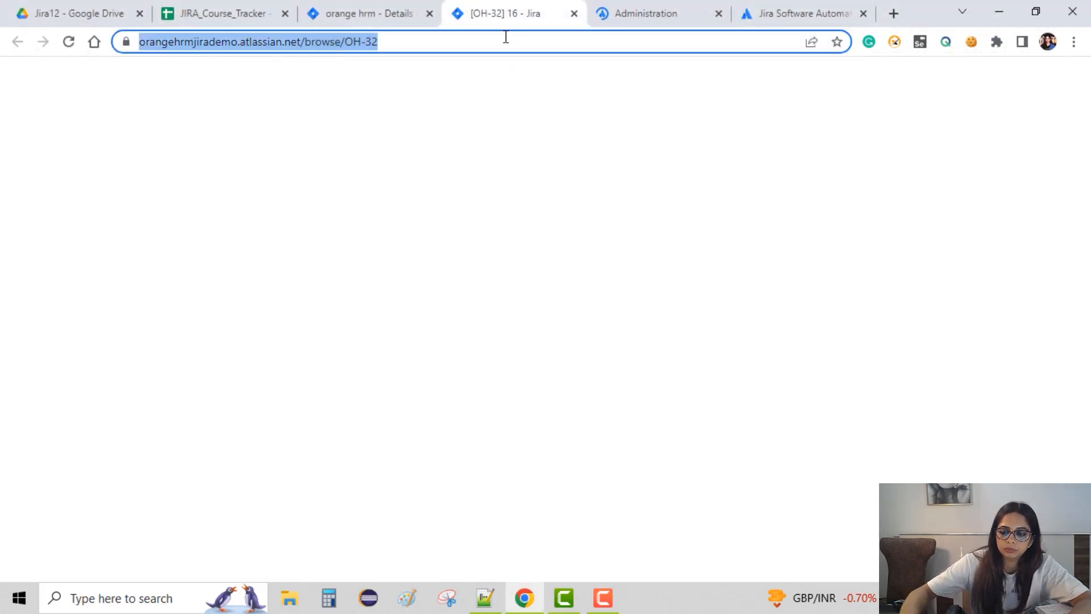
{"action": "key", "text": "Return"}
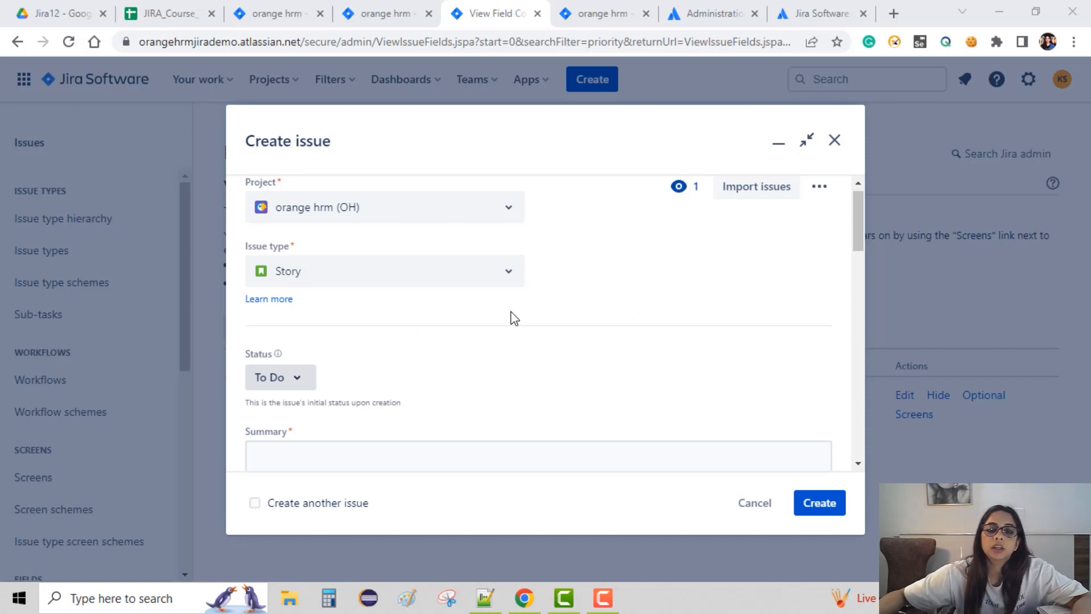
Set the issue type of the new orange hrm issue to Bug and check which fields its creation form offers
{"action": "scroll", "coordinate": [402, 270], "scroll_direction": "down", "scroll_amount": 2}
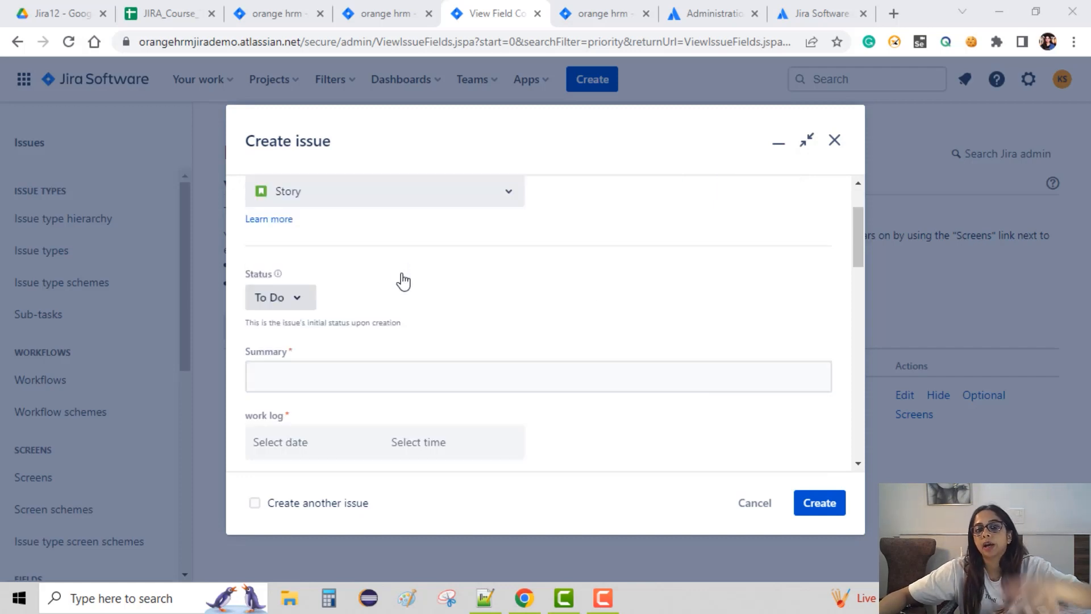
{"action": "scroll", "coordinate": [401, 276], "scroll_direction": "up", "scroll_amount": 2}
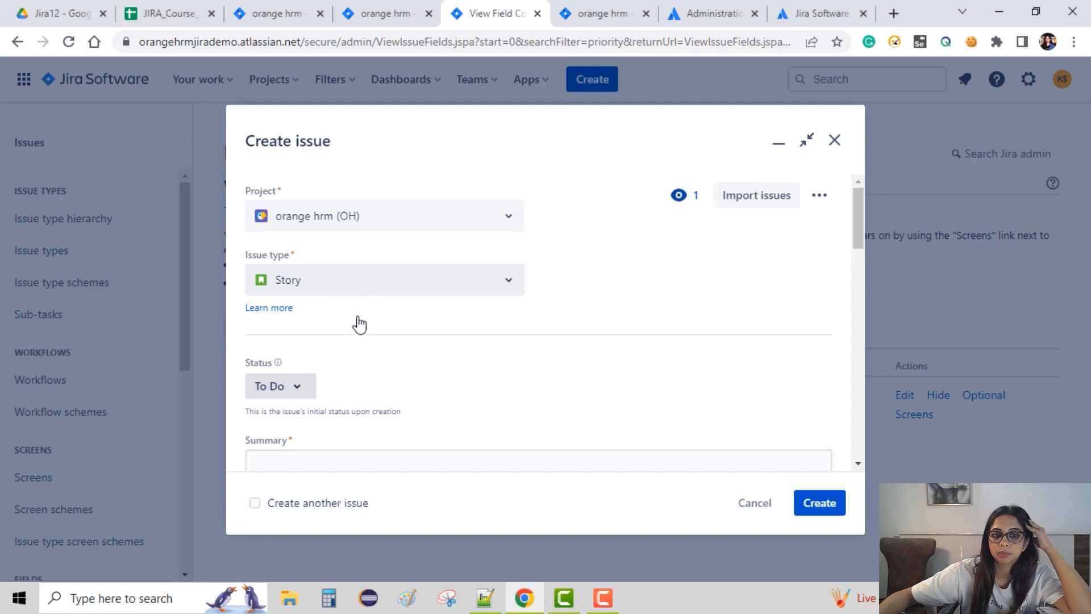
{"action": "left_click", "coordinate": [509, 282]}
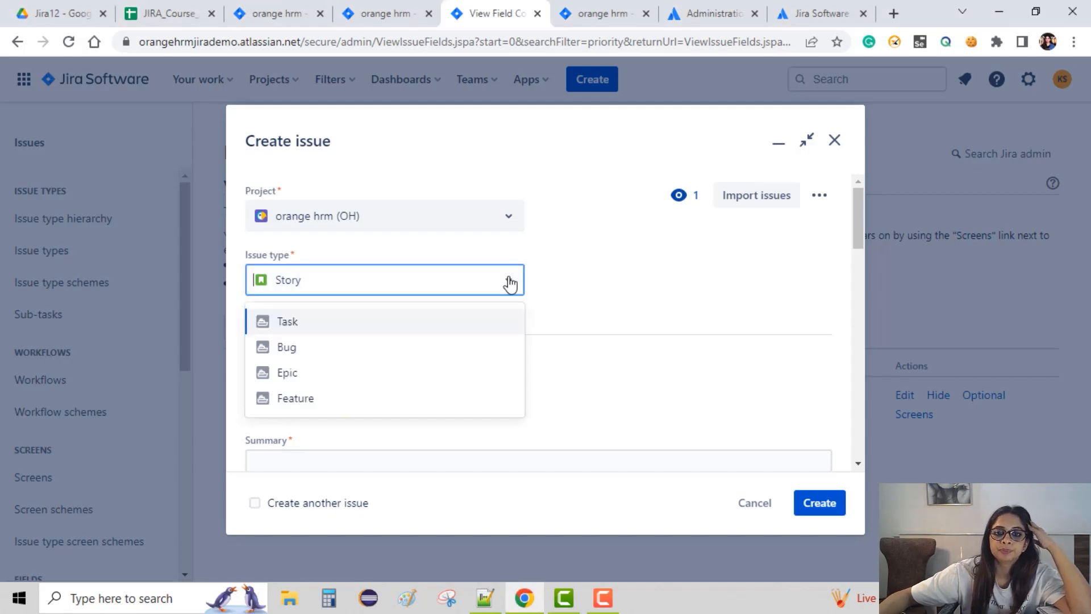
{"action": "left_click", "coordinate": [348, 356]}
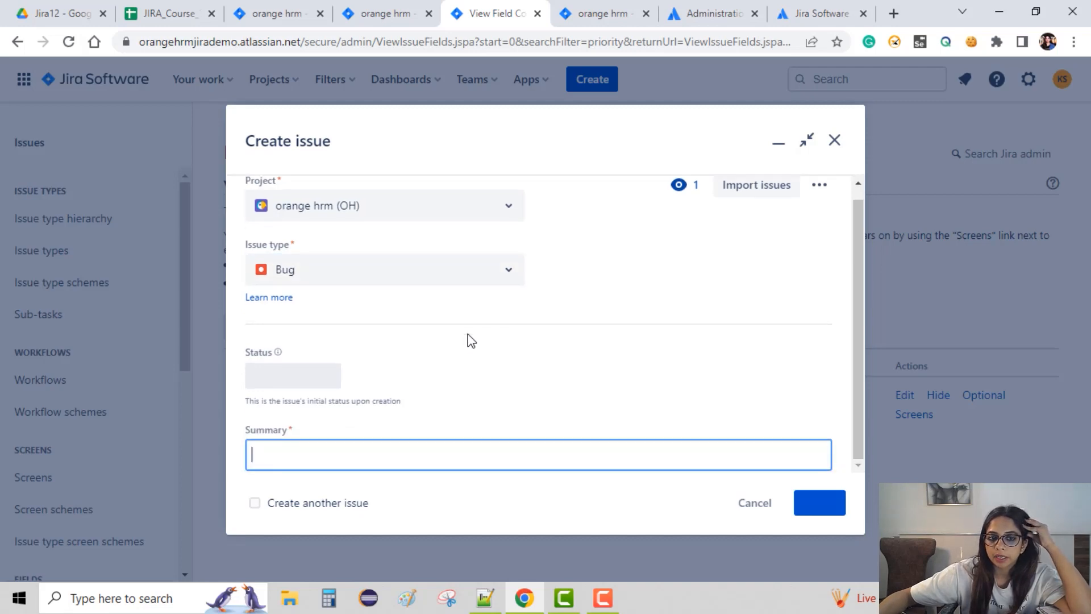
{"action": "scroll", "coordinate": [421, 429], "scroll_direction": "down", "scroll_amount": 8}
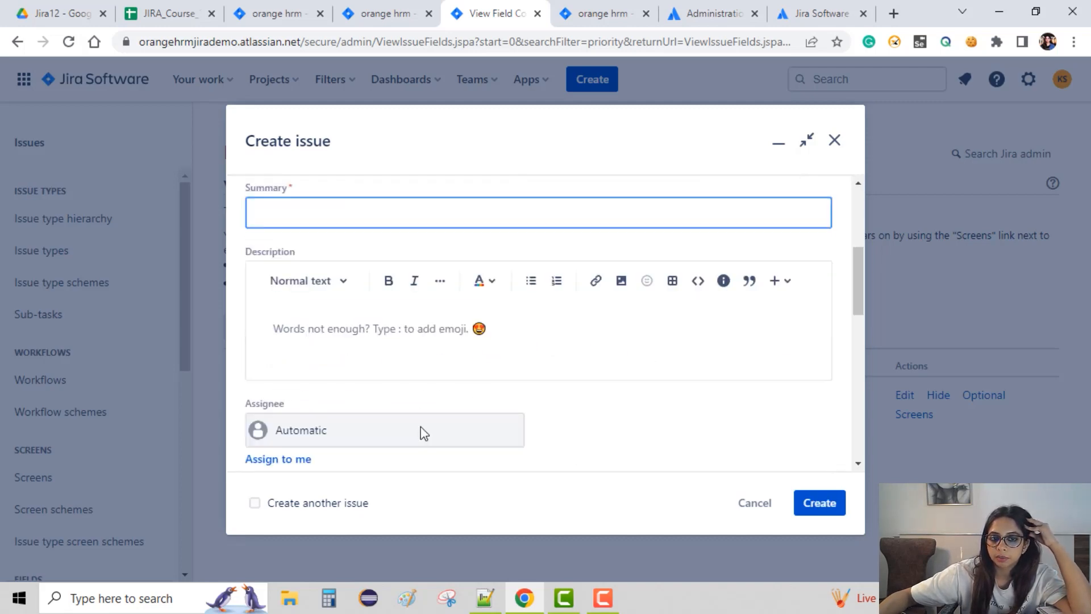
{"action": "scroll", "coordinate": [421, 427], "scroll_direction": "down", "scroll_amount": 1}
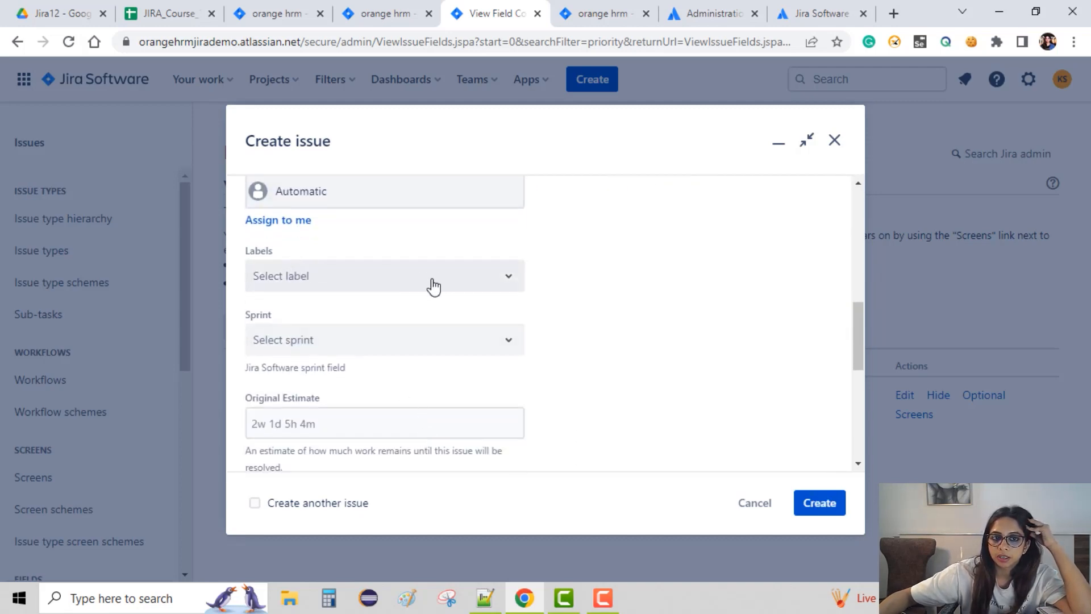
{"action": "scroll", "coordinate": [449, 369], "scroll_direction": "down", "scroll_amount": 6}
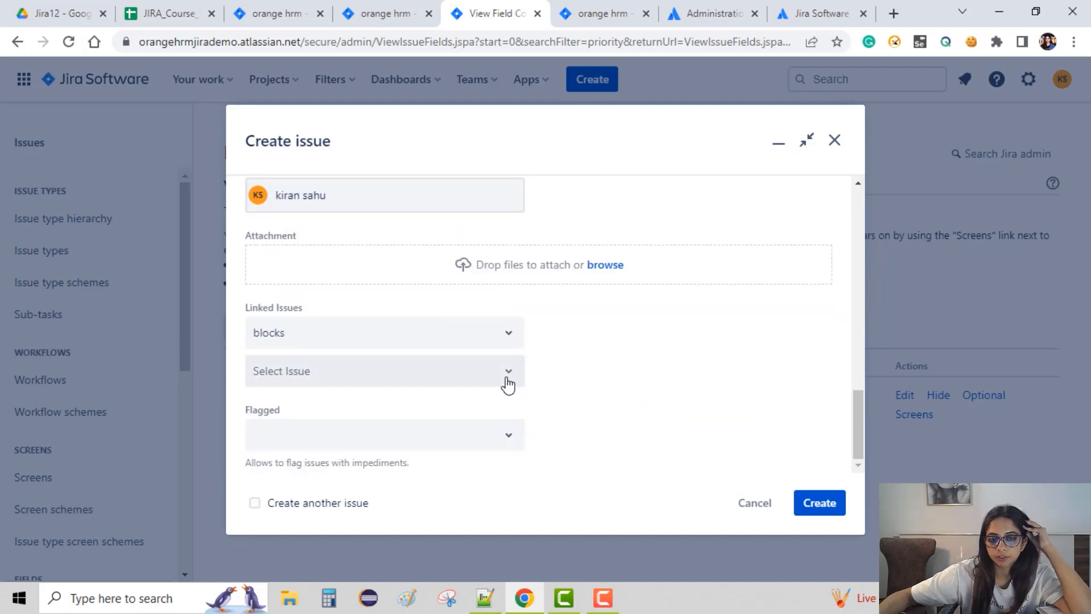
{"action": "scroll", "coordinate": [508, 384], "scroll_direction": "up", "scroll_amount": 15}
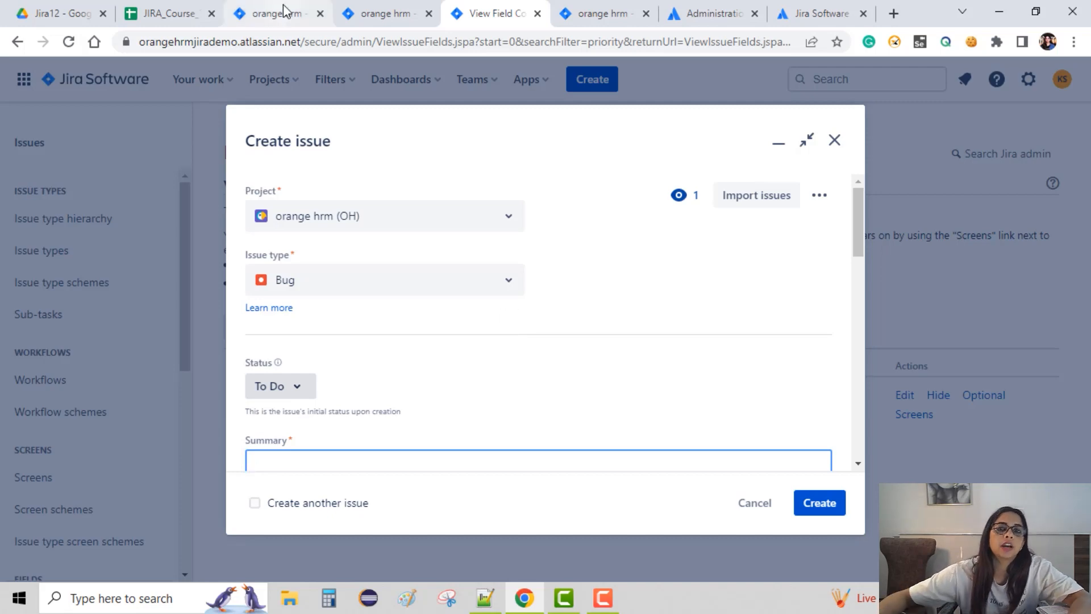
Open the Bug issue type in the orange hrm project settings and review its description and context fields
{"action": "mouse_move", "coordinate": [284, 12]}
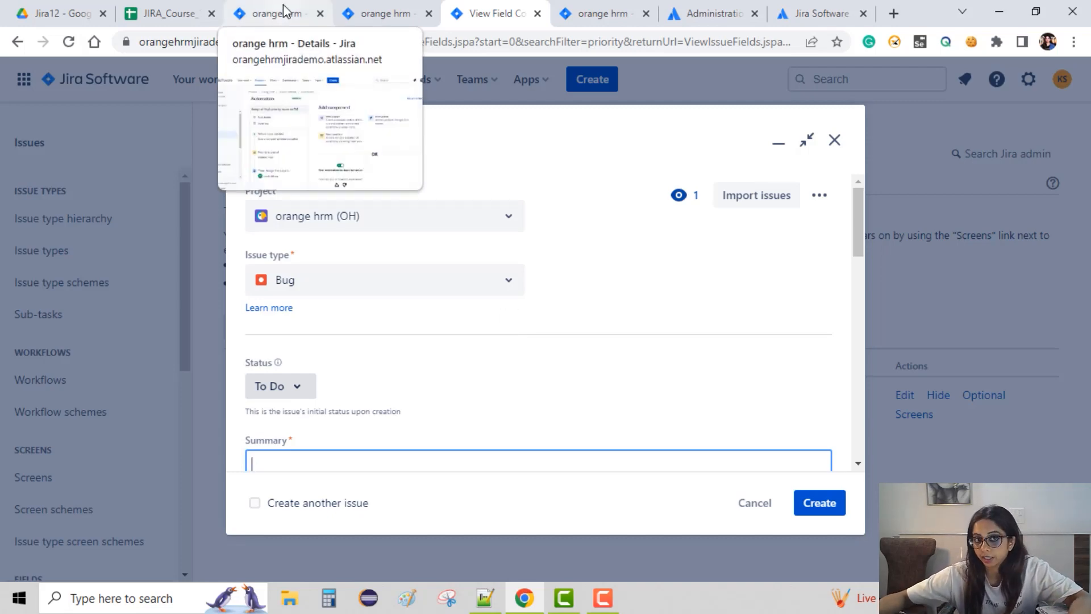
{"action": "left_click", "coordinate": [390, 13]}
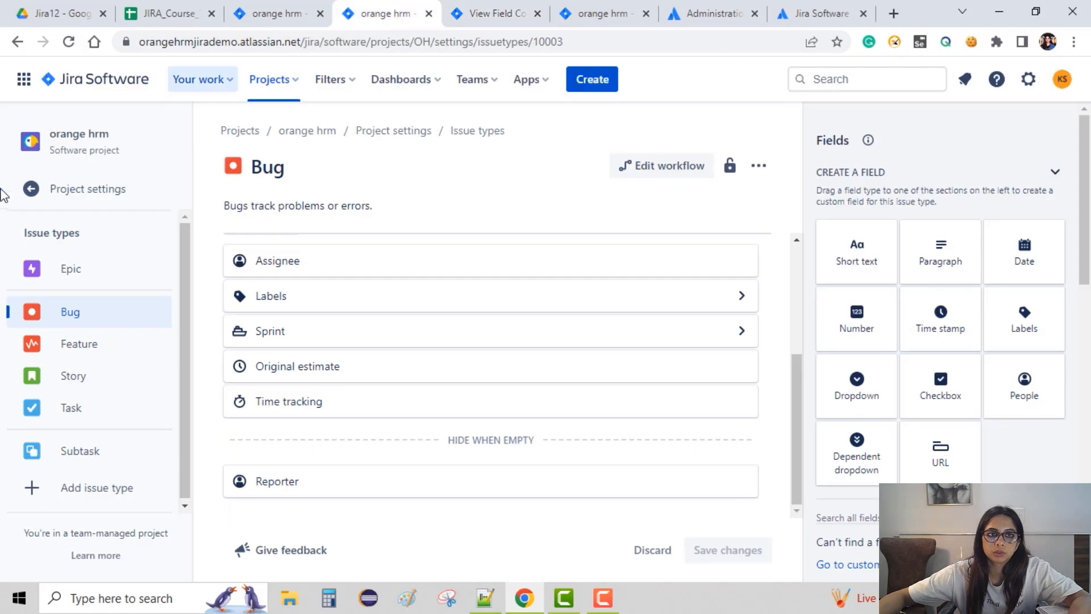
{"action": "left_click", "coordinate": [101, 190]}
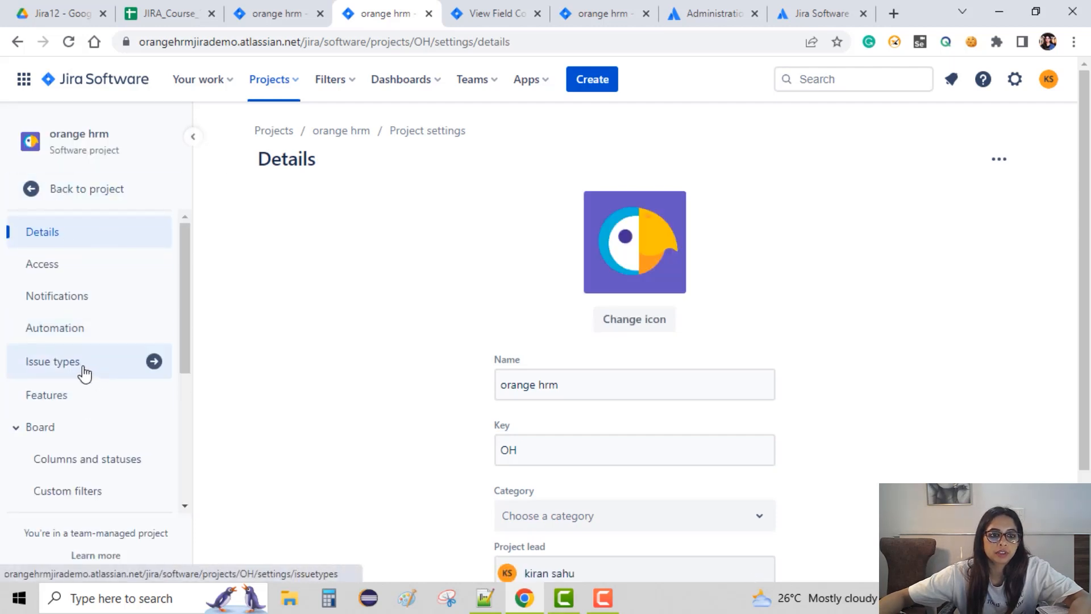
{"action": "left_click", "coordinate": [84, 370]}
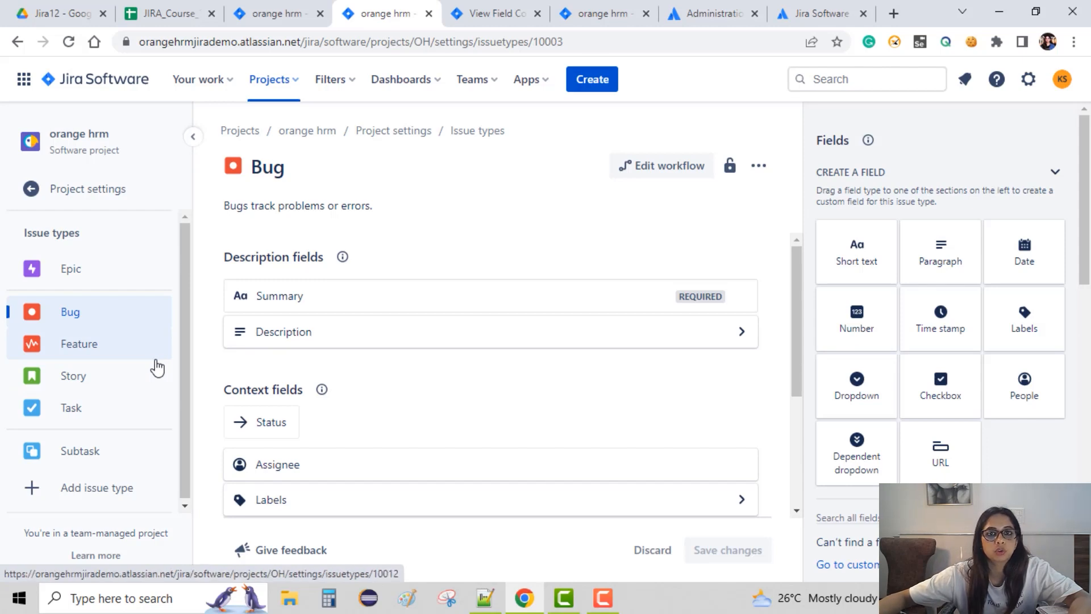
{"action": "left_click", "coordinate": [101, 322]}
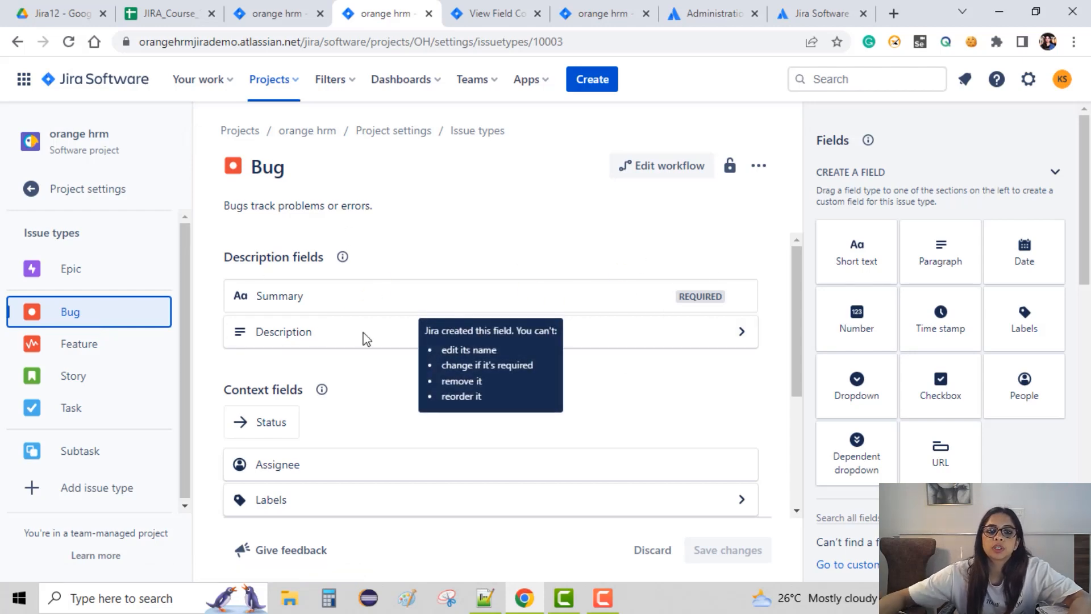
{"action": "scroll", "coordinate": [462, 294], "scroll_direction": "down", "scroll_amount": 3}
{"action": "scroll", "coordinate": [462, 293], "scroll_direction": "up", "scroll_amount": 3}
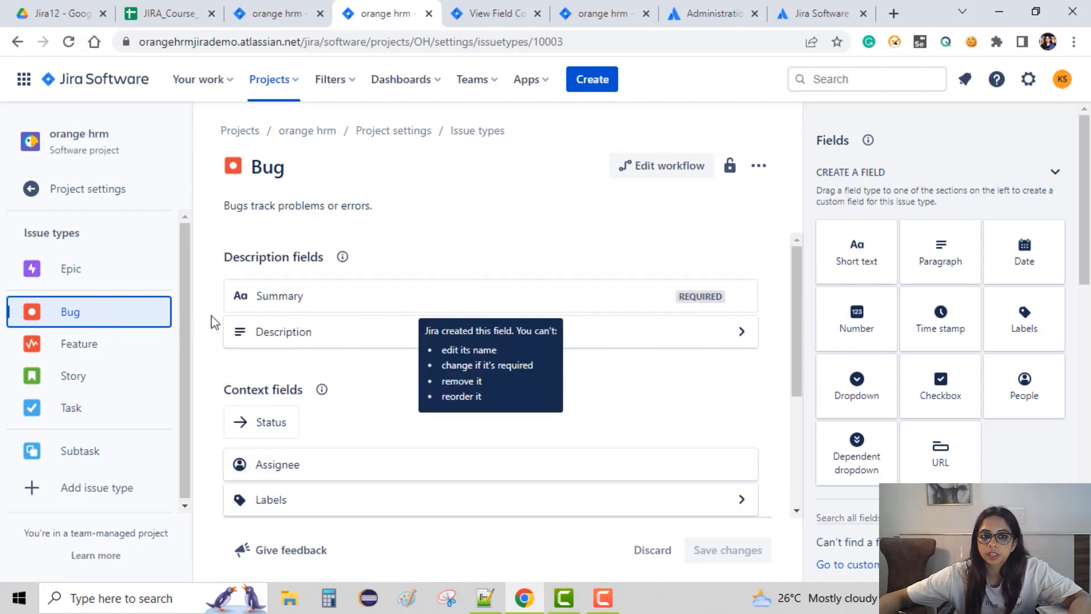
{"action": "scroll", "coordinate": [463, 423], "scroll_direction": "down", "scroll_amount": 4}
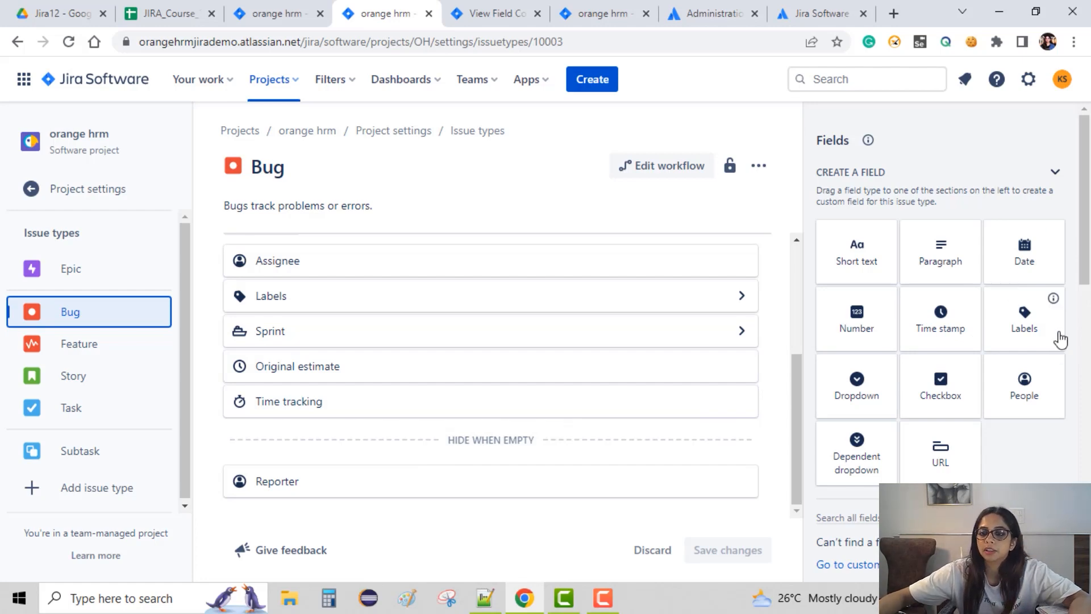
Search all available fields for "prio" and add the Priority field to the Bug issue type
{"action": "scroll", "coordinate": [1058, 336], "scroll_direction": "down", "scroll_amount": 4}
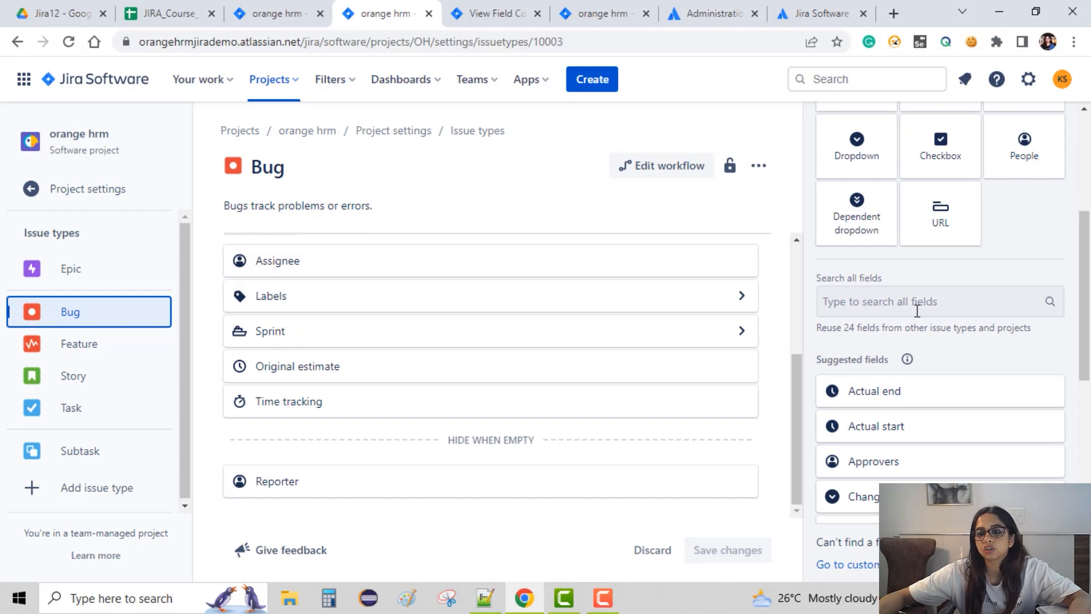
{"action": "scroll", "coordinate": [957, 451], "scroll_direction": "down", "scroll_amount": 3}
{"action": "scroll", "coordinate": [944, 419], "scroll_direction": "up", "scroll_amount": 4}
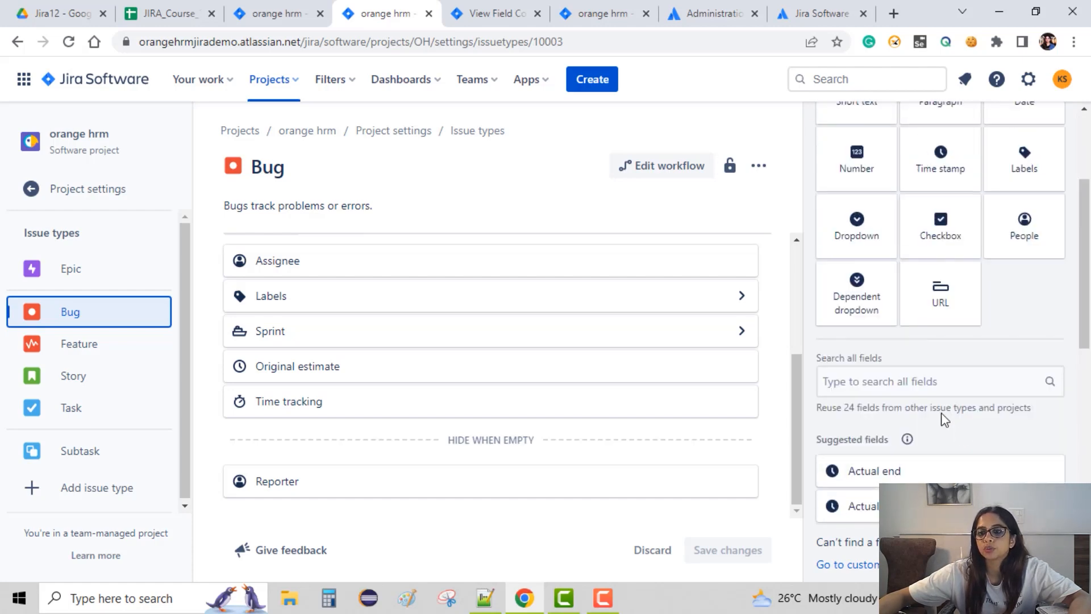
{"action": "left_click", "coordinate": [885, 385]}
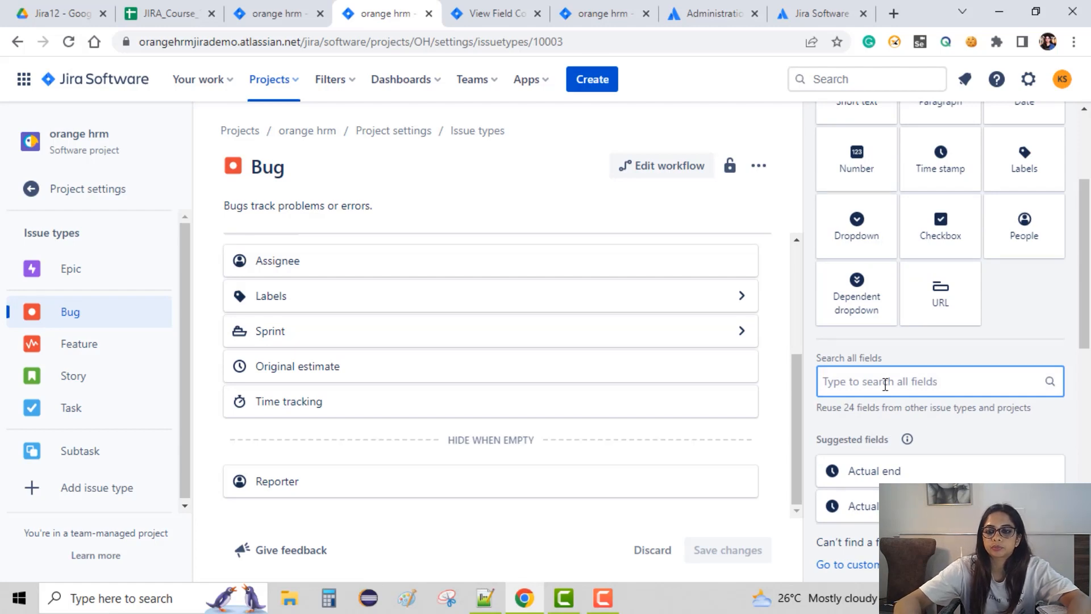
{"action": "type", "text": "prio"}
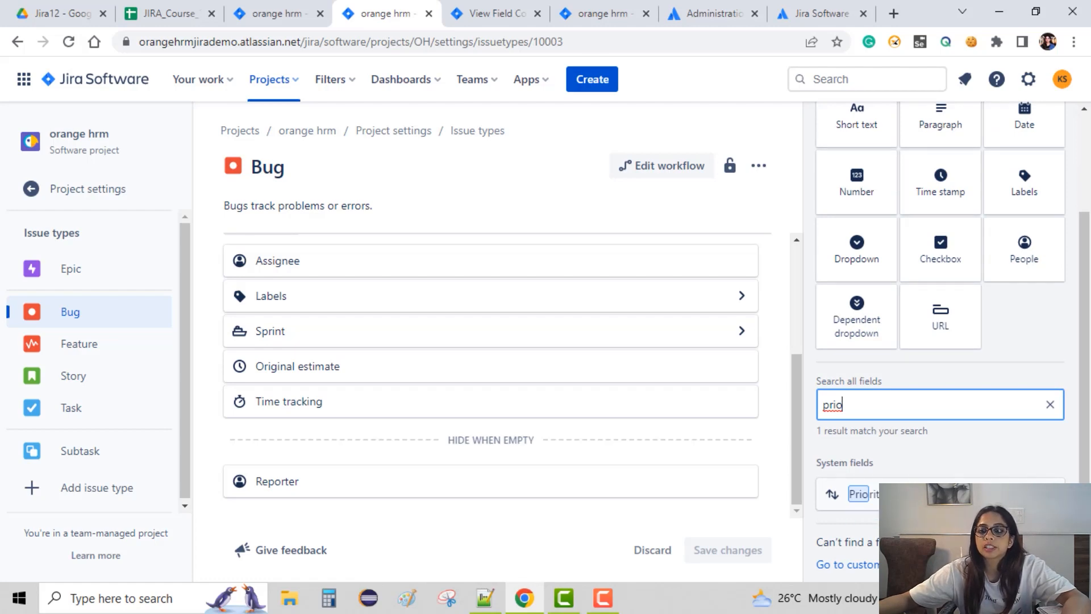
{"action": "left_click", "coordinate": [941, 494]}
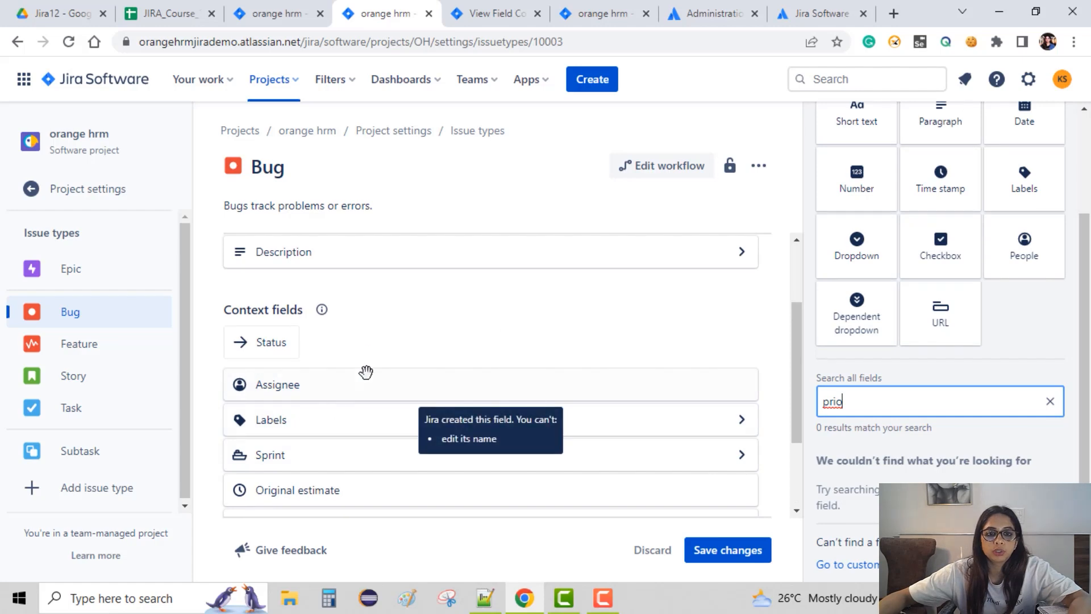
{"action": "scroll", "coordinate": [307, 366], "scroll_direction": "down", "scroll_amount": 2}
{"action": "scroll", "coordinate": [307, 358], "scroll_direction": "down", "scroll_amount": 1}
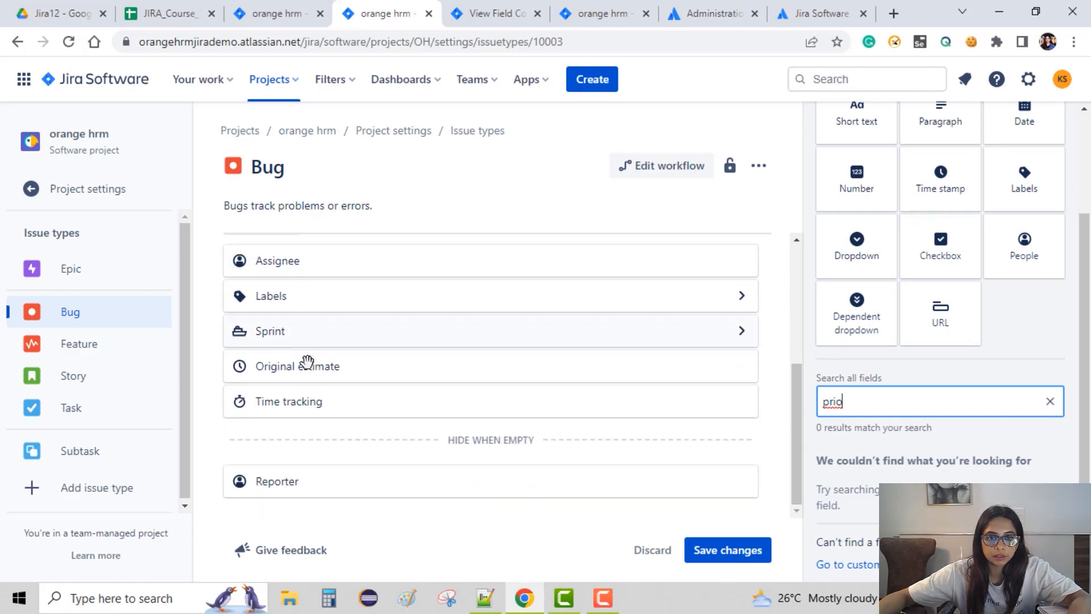
Make the Priority field required for the Bug issue type and save the changes to the issue type
{"action": "scroll", "coordinate": [307, 364], "scroll_direction": "up", "scroll_amount": 5}
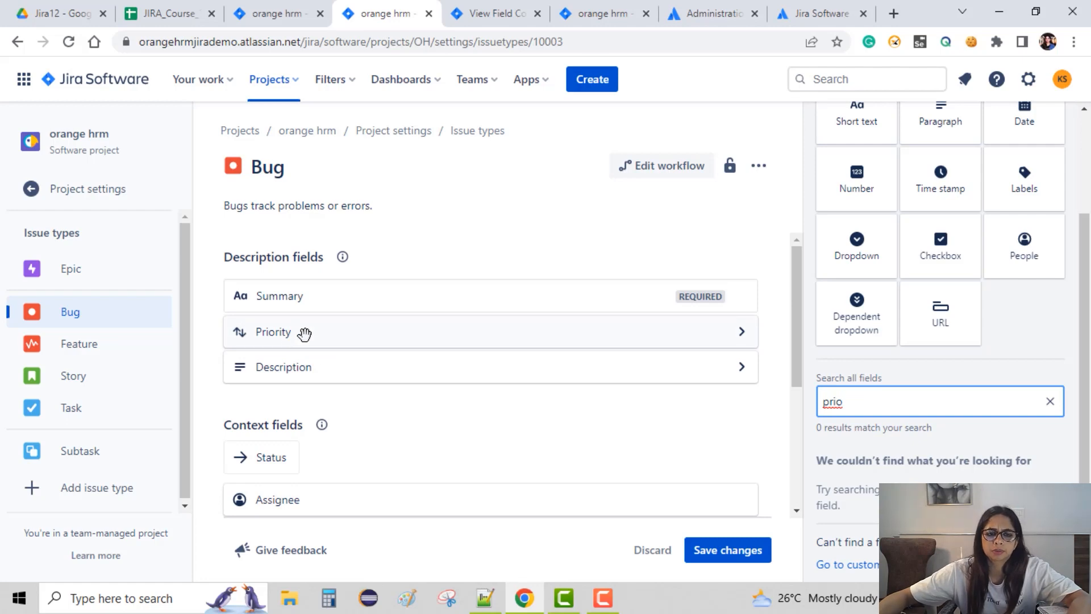
{"action": "left_click", "coordinate": [734, 339]}
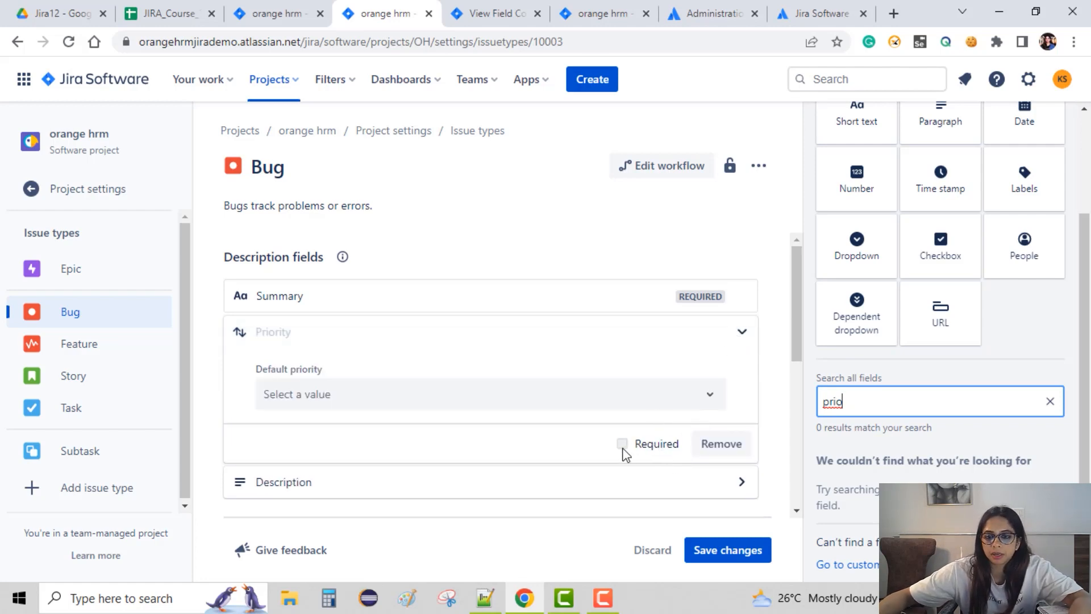
{"action": "left_click", "coordinate": [657, 449]}
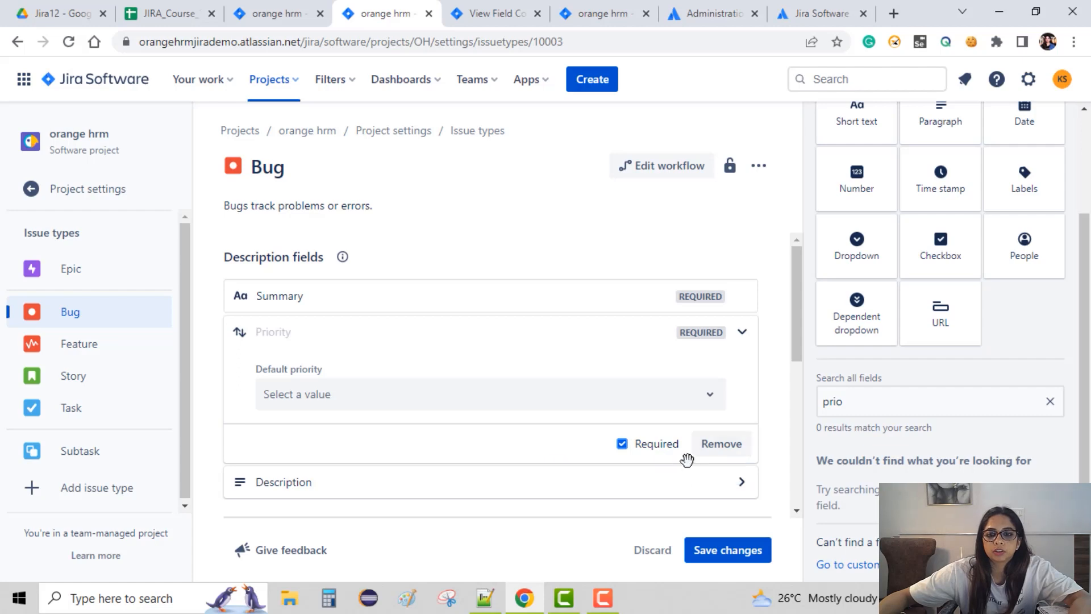
{"action": "left_click", "coordinate": [744, 560]}
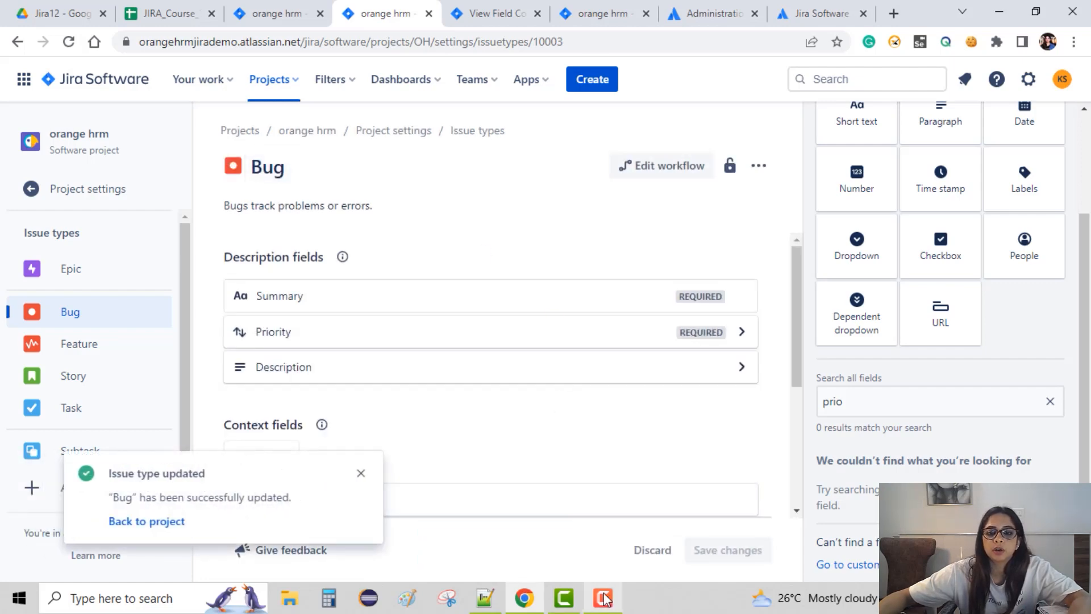
{"action": "left_click", "coordinate": [572, 603]}
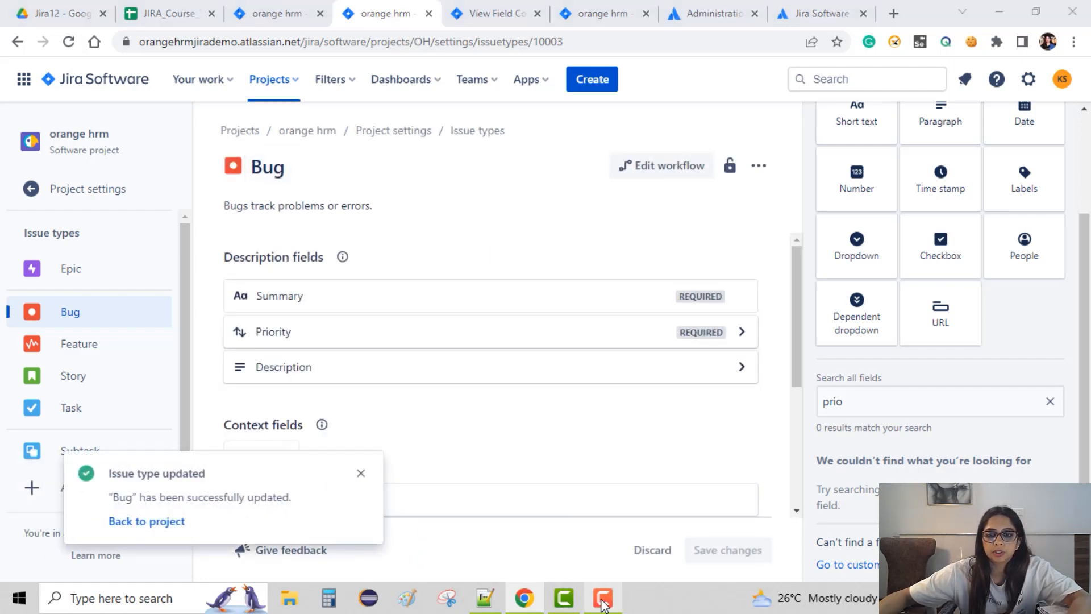
{"action": "left_click", "coordinate": [531, 145]}
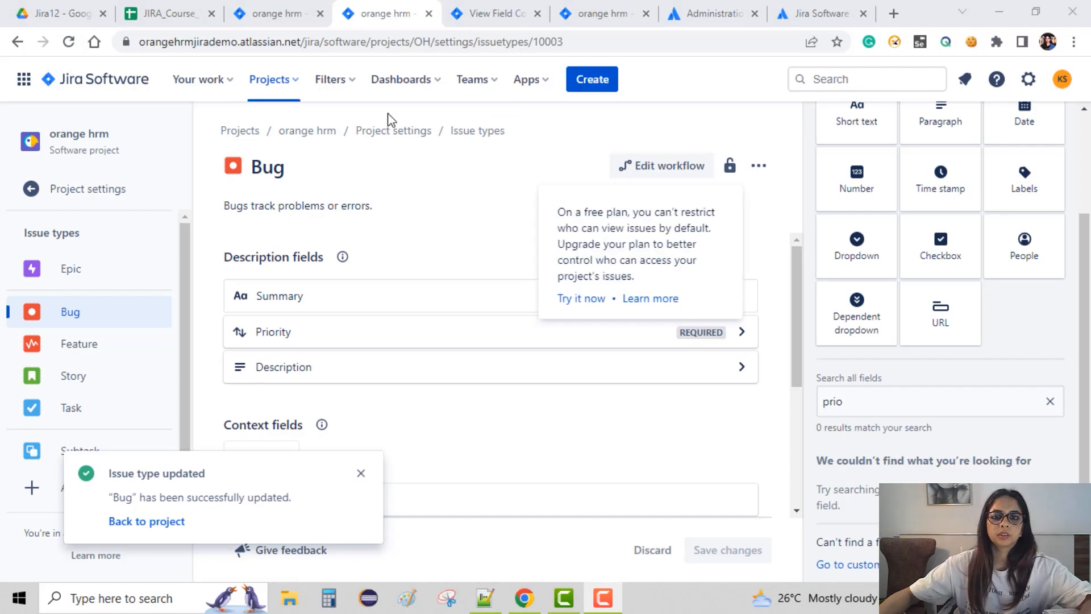
{"action": "left_click", "coordinate": [395, 120]}
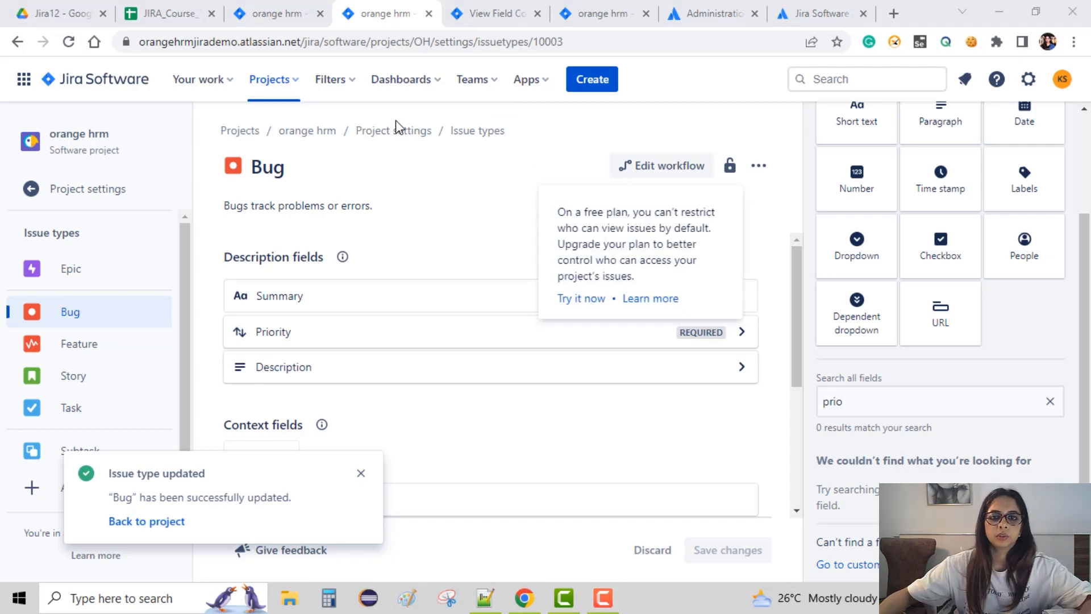
Discard the open issue form on the field configuration page, start a new orange hrm issue and review the fields offered for a Story
{"action": "left_click", "coordinate": [500, 14]}
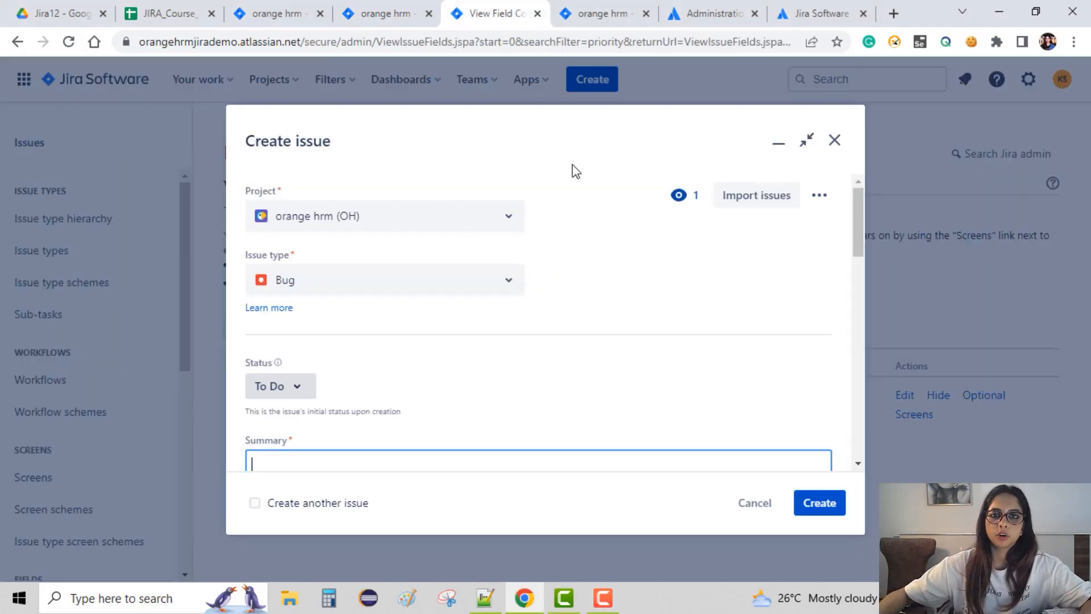
{"action": "left_click", "coordinate": [833, 141]}
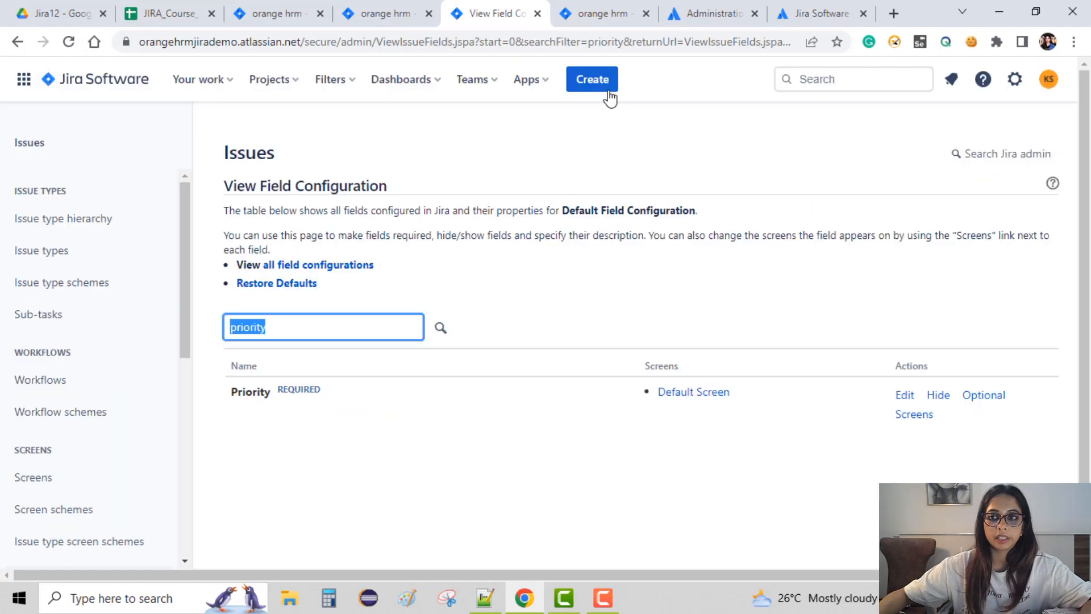
{"action": "left_click", "coordinate": [607, 92]}
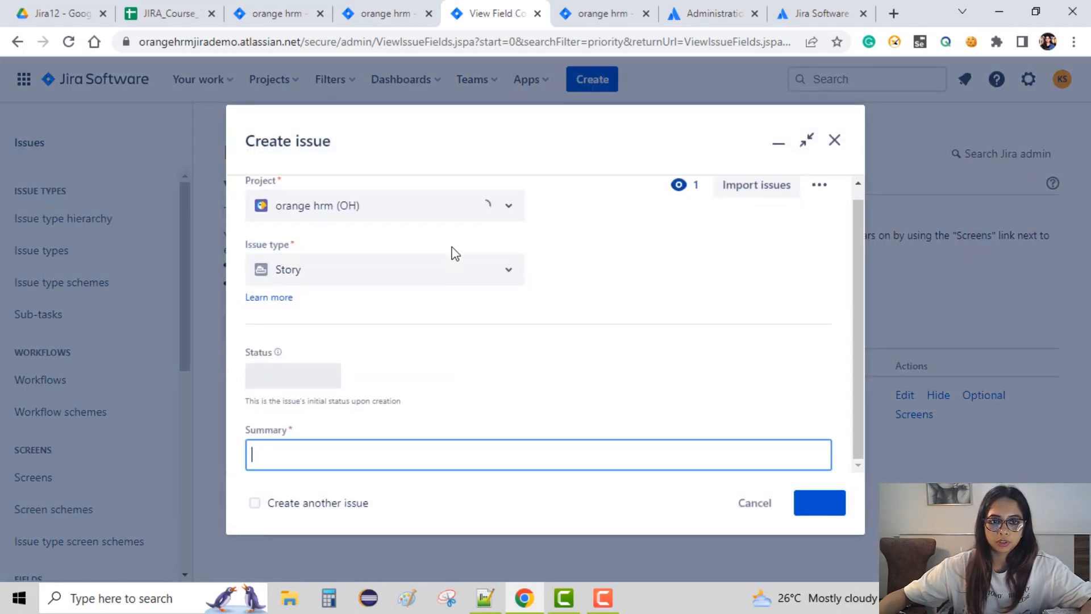
{"action": "scroll", "coordinate": [472, 333], "scroll_direction": "down", "scroll_amount": 10}
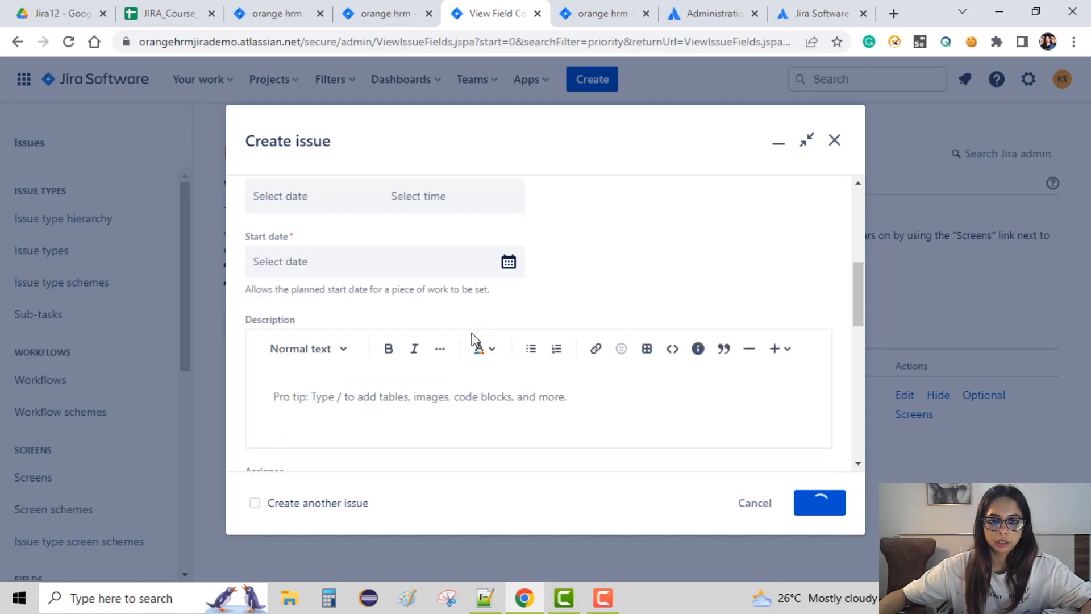
{"action": "scroll", "coordinate": [472, 333], "scroll_direction": "down", "scroll_amount": 3}
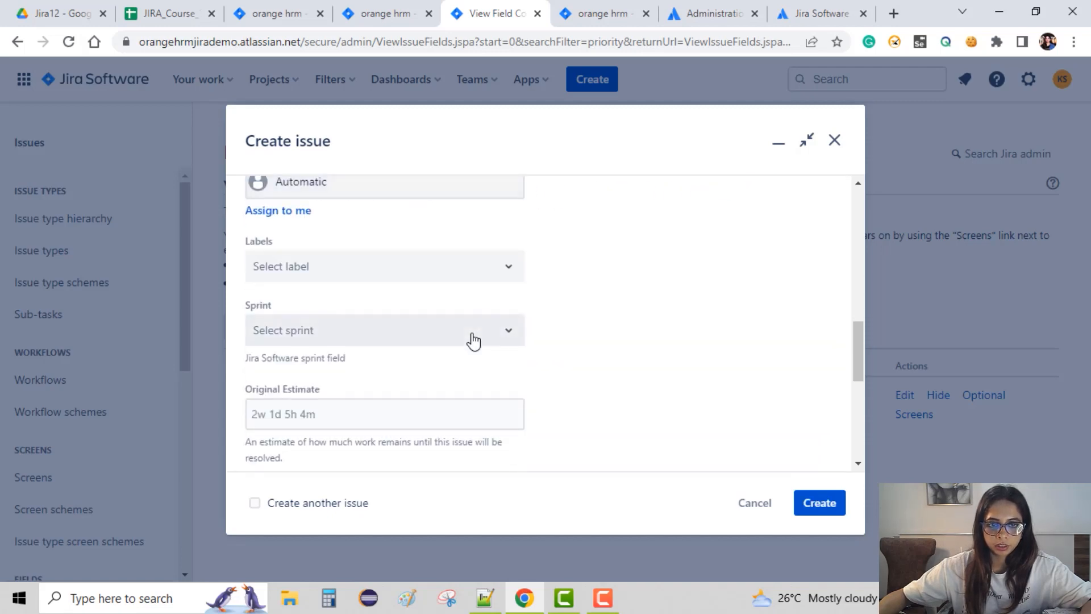
{"action": "scroll", "coordinate": [469, 343], "scroll_direction": "down", "scroll_amount": 5}
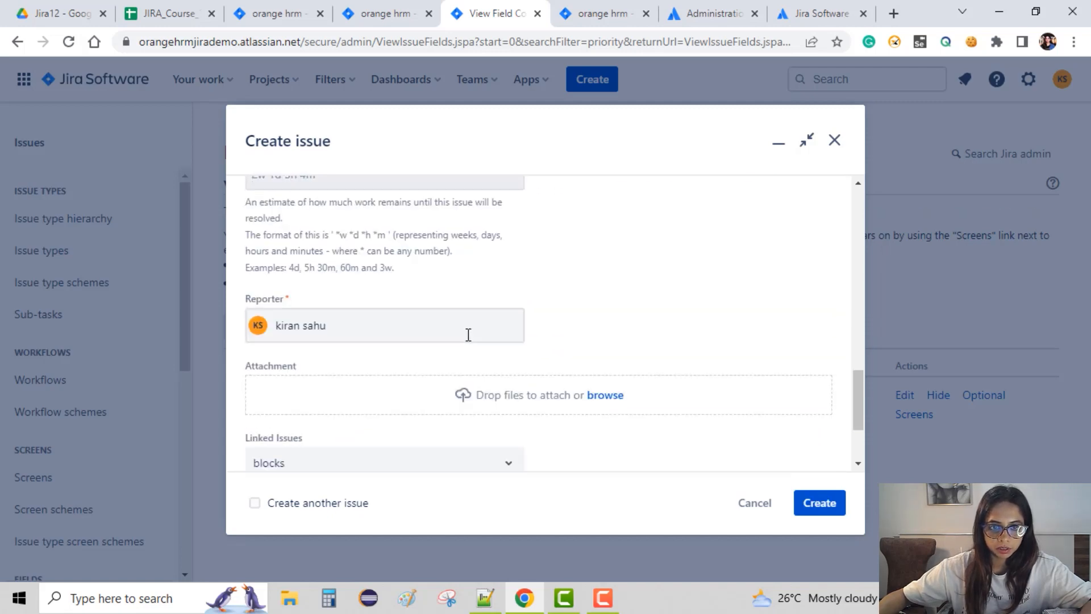
{"action": "scroll", "coordinate": [469, 343], "scroll_direction": "down", "scroll_amount": 2}
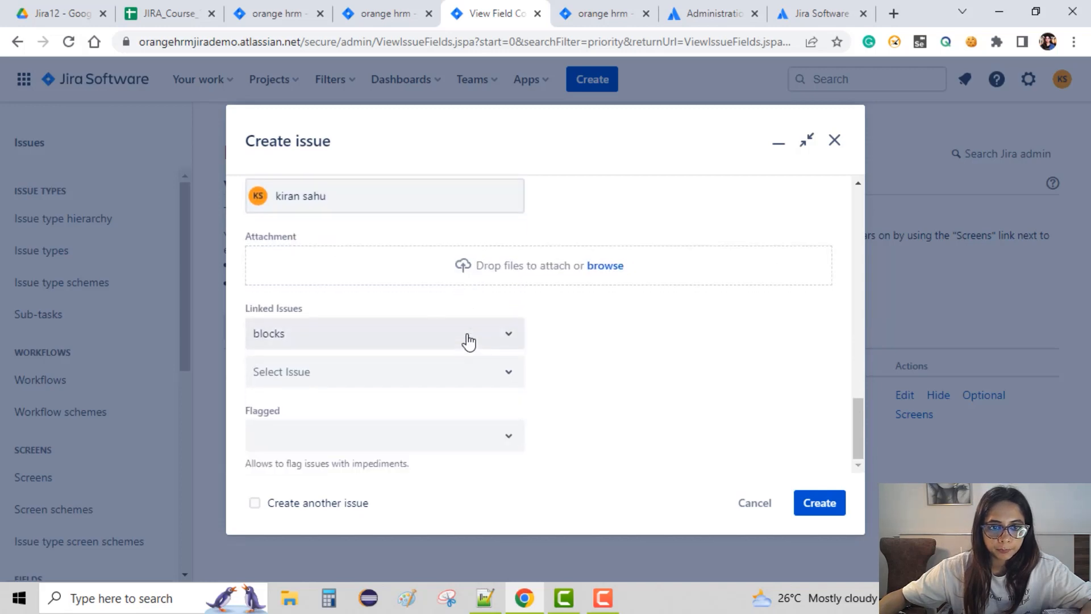
{"action": "scroll", "coordinate": [468, 342], "scroll_direction": "up", "scroll_amount": 10}
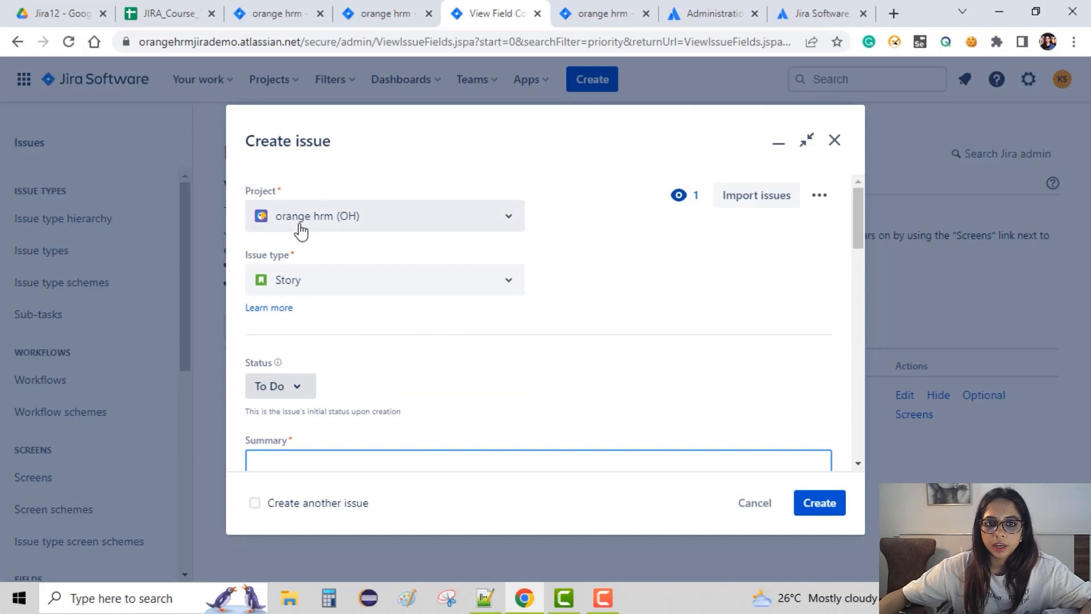
{"action": "left_click", "coordinate": [326, 289]}
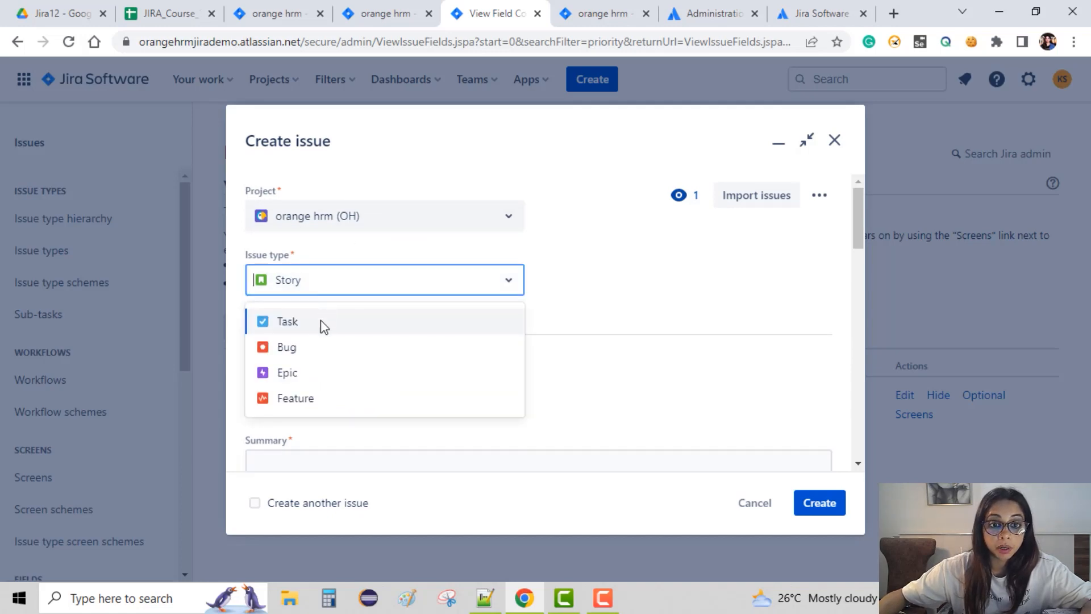
{"action": "left_click", "coordinate": [312, 350]}
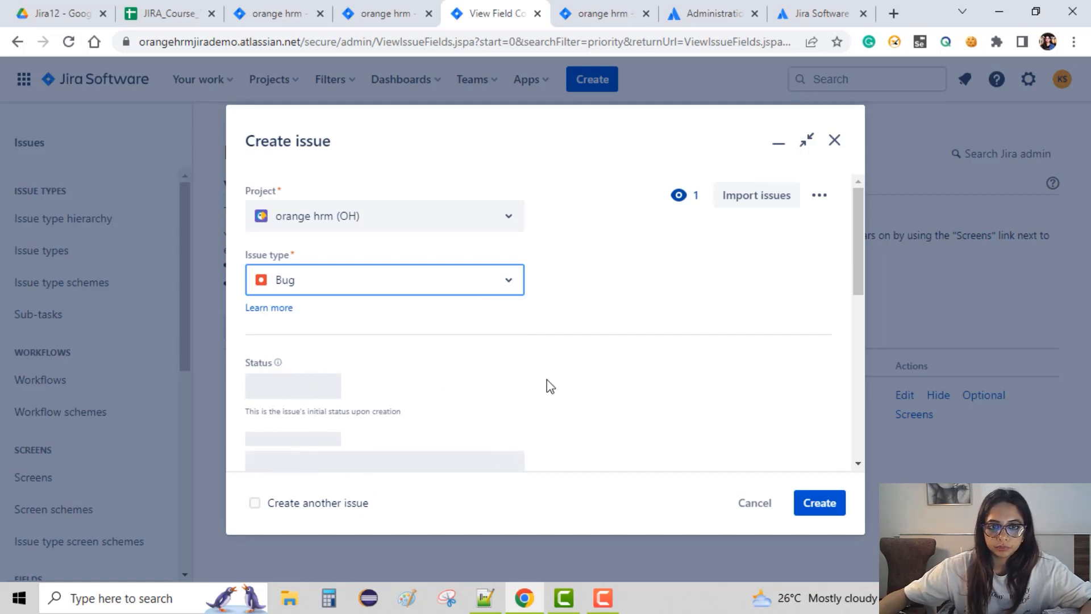
{"action": "scroll", "coordinate": [462, 381], "scroll_direction": "down", "scroll_amount": 3}
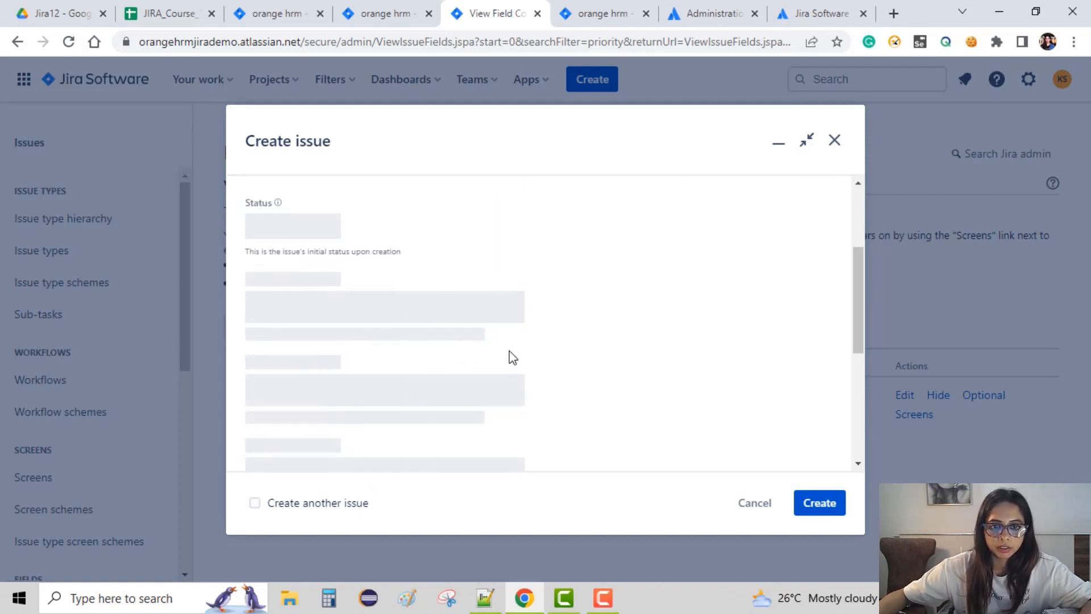
{"action": "scroll", "coordinate": [670, 343], "scroll_direction": "up", "scroll_amount": 3}
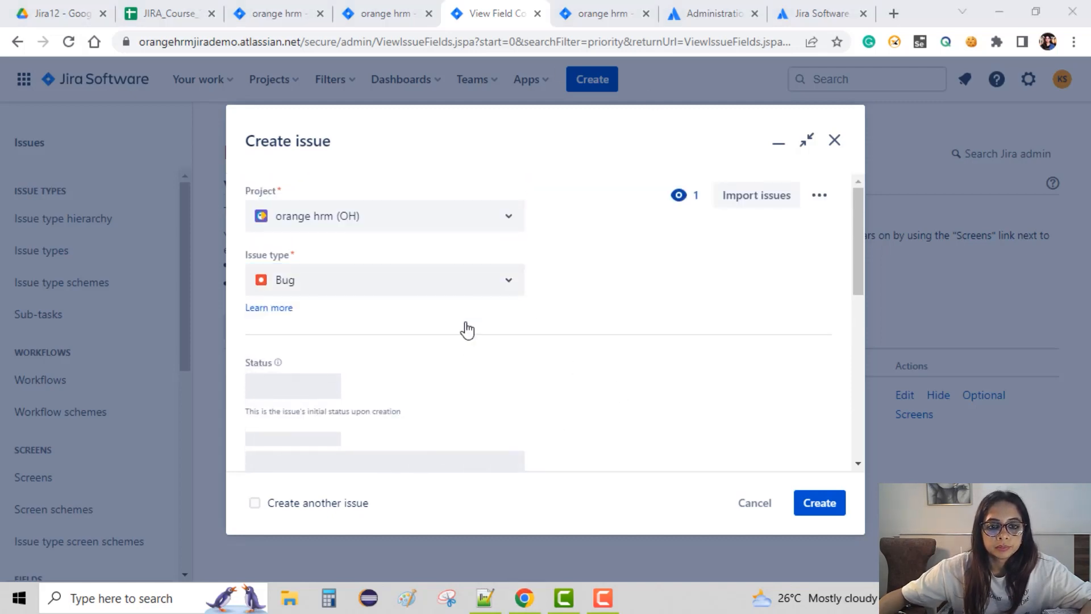
{"action": "scroll", "coordinate": [468, 330], "scroll_direction": "down", "scroll_amount": 3}
{"action": "scroll", "coordinate": [377, 344], "scroll_direction": "up", "scroll_amount": 3}
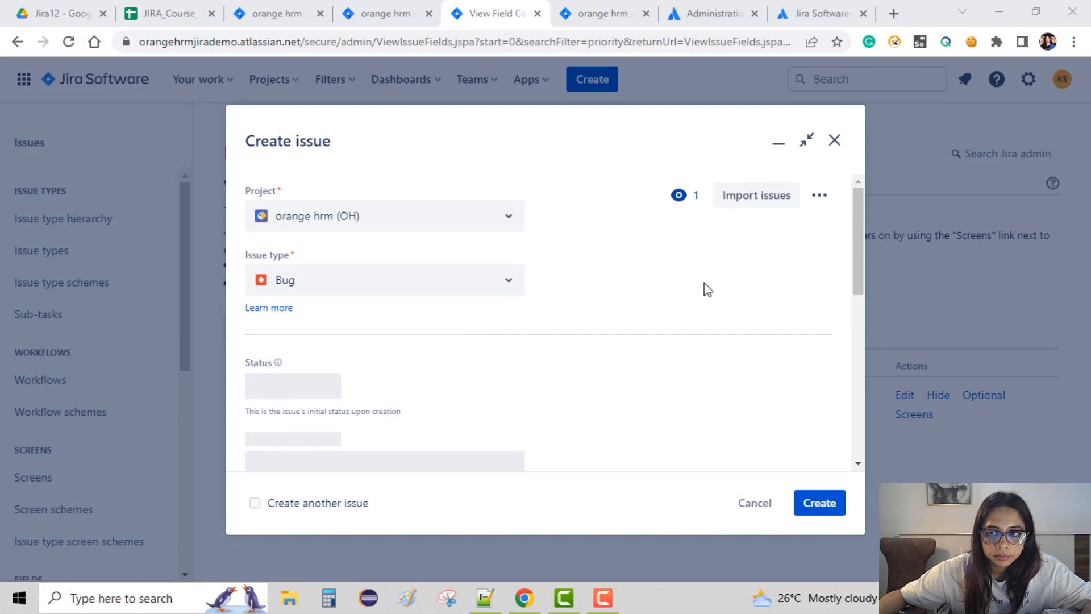
{"action": "scroll", "coordinate": [705, 293], "scroll_direction": "down", "scroll_amount": 3}
{"action": "scroll", "coordinate": [700, 300], "scroll_direction": "up", "scroll_amount": 5}
{"action": "scroll", "coordinate": [700, 300], "scroll_direction": "down", "scroll_amount": 5}
{"action": "scroll", "coordinate": [700, 301], "scroll_direction": "up", "scroll_amount": 5}
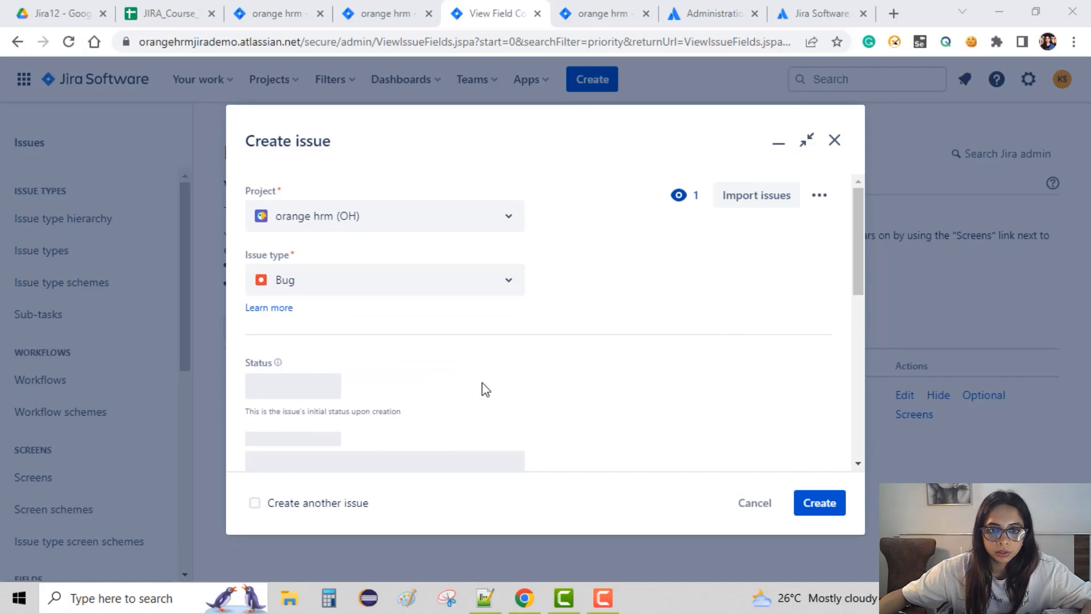
{"action": "scroll", "coordinate": [482, 383], "scroll_direction": "down", "scroll_amount": 3}
{"action": "scroll", "coordinate": [482, 382], "scroll_direction": "up", "scroll_amount": 3}
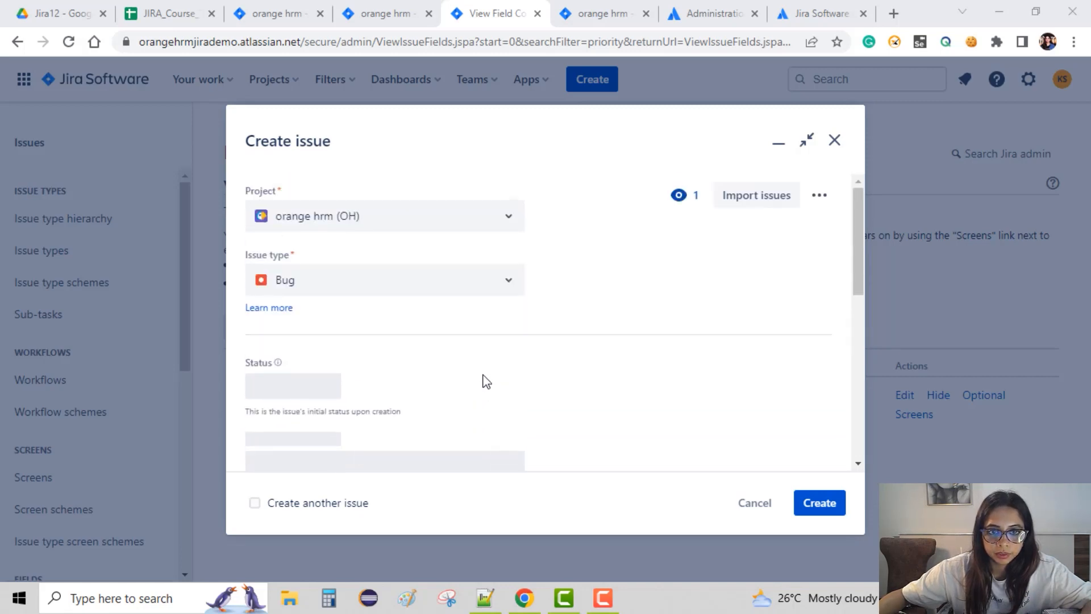
{"action": "scroll", "coordinate": [486, 381], "scroll_direction": "down", "scroll_amount": 3}
{"action": "scroll", "coordinate": [484, 374], "scroll_direction": "up", "scroll_amount": 3}
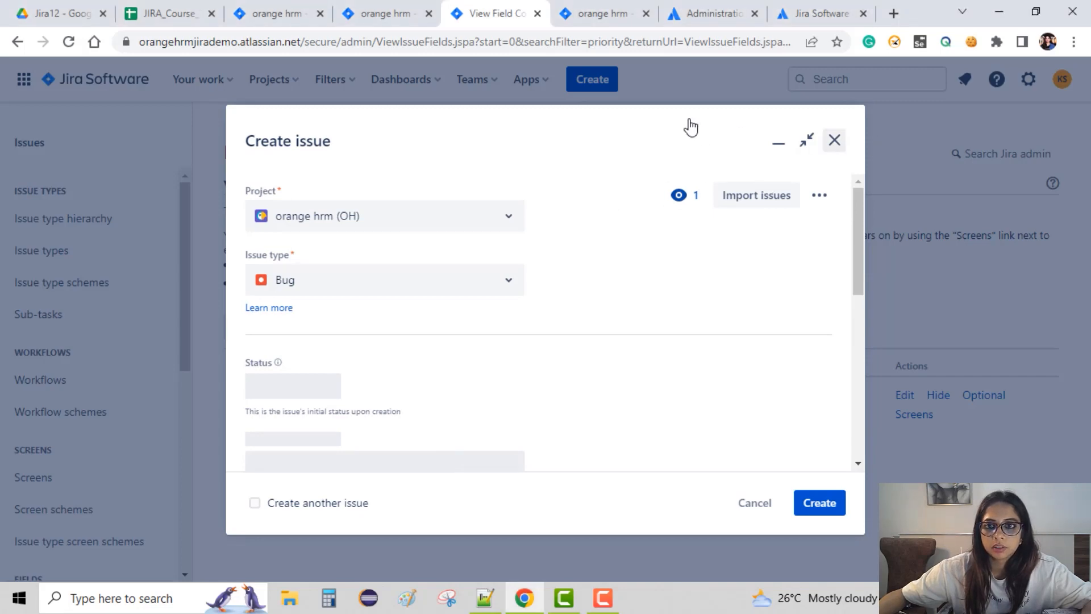
{"action": "left_click", "coordinate": [834, 141]}
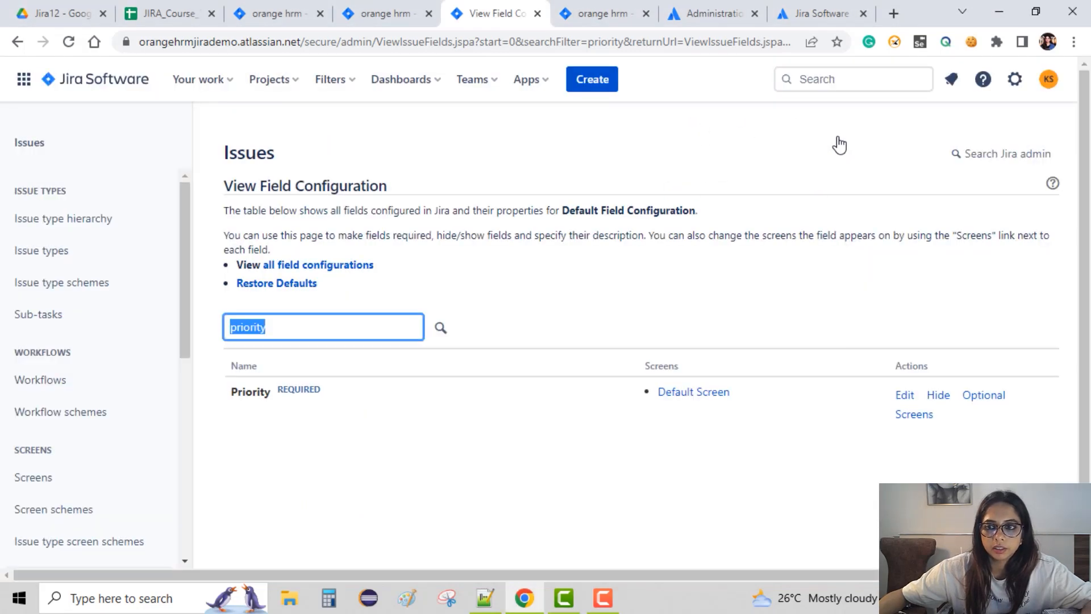
Start a new issue in the orange hrm project and set its issue type to Bug
{"action": "left_click", "coordinate": [604, 83]}
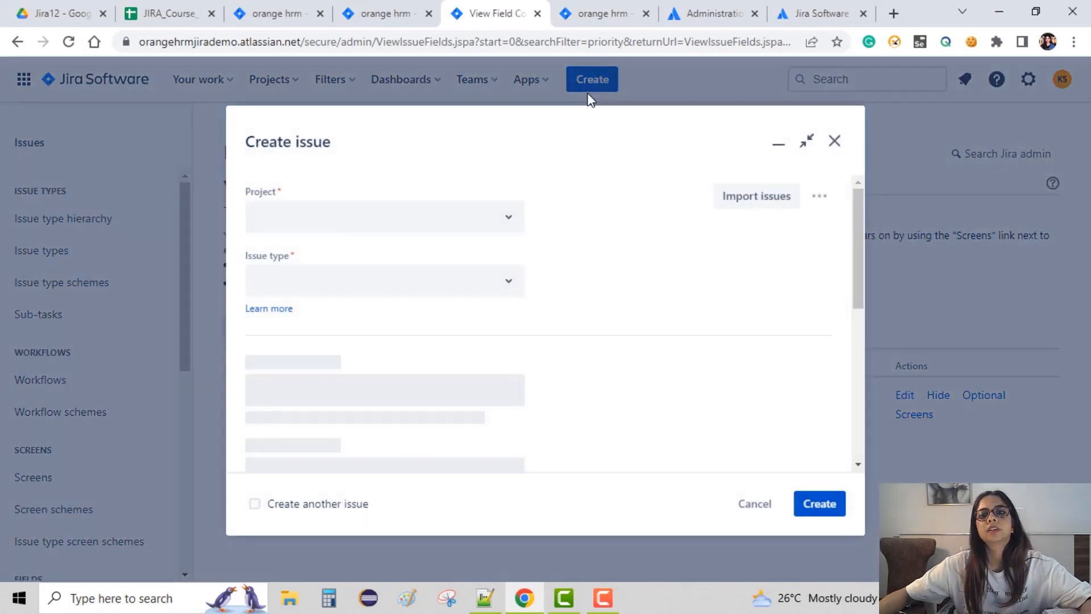
{"action": "left_click", "coordinate": [309, 226]}
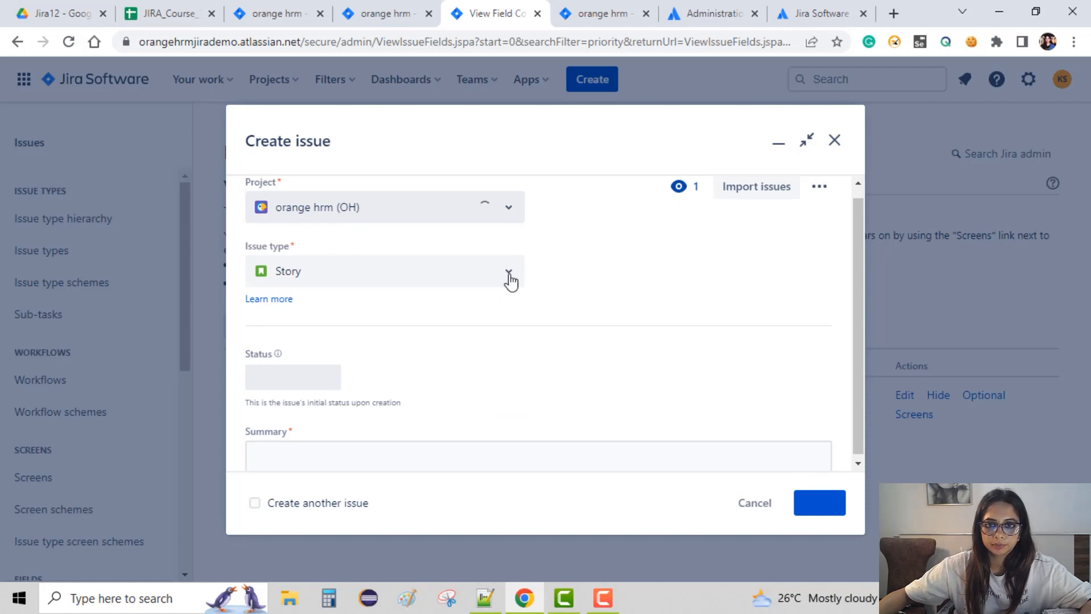
{"action": "left_click", "coordinate": [509, 278]}
{"action": "left_click", "coordinate": [370, 340]}
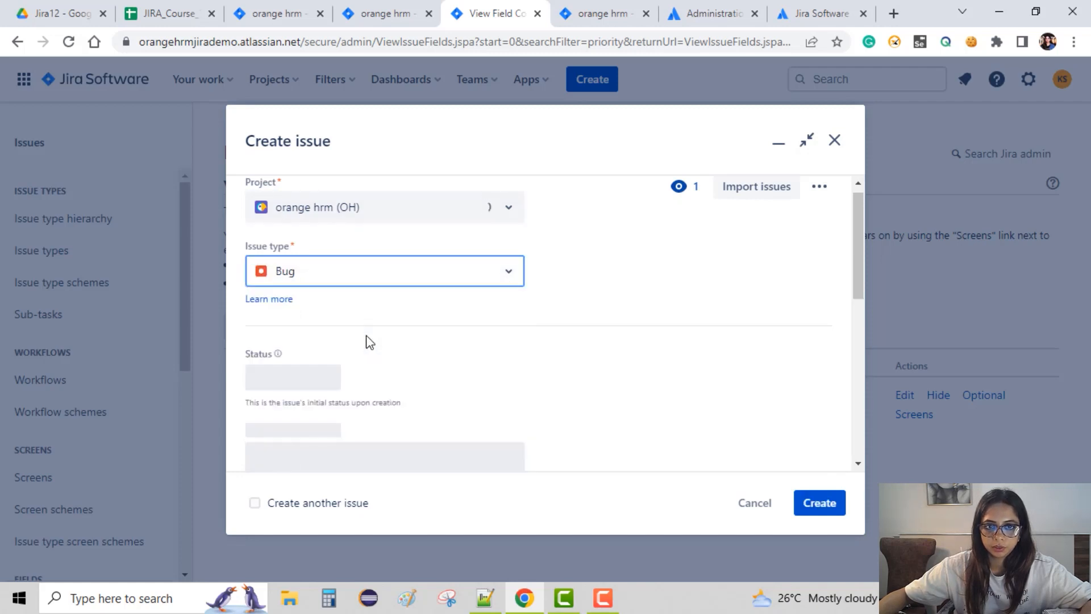
{"action": "scroll", "coordinate": [486, 361], "scroll_direction": "down", "scroll_amount": 1}
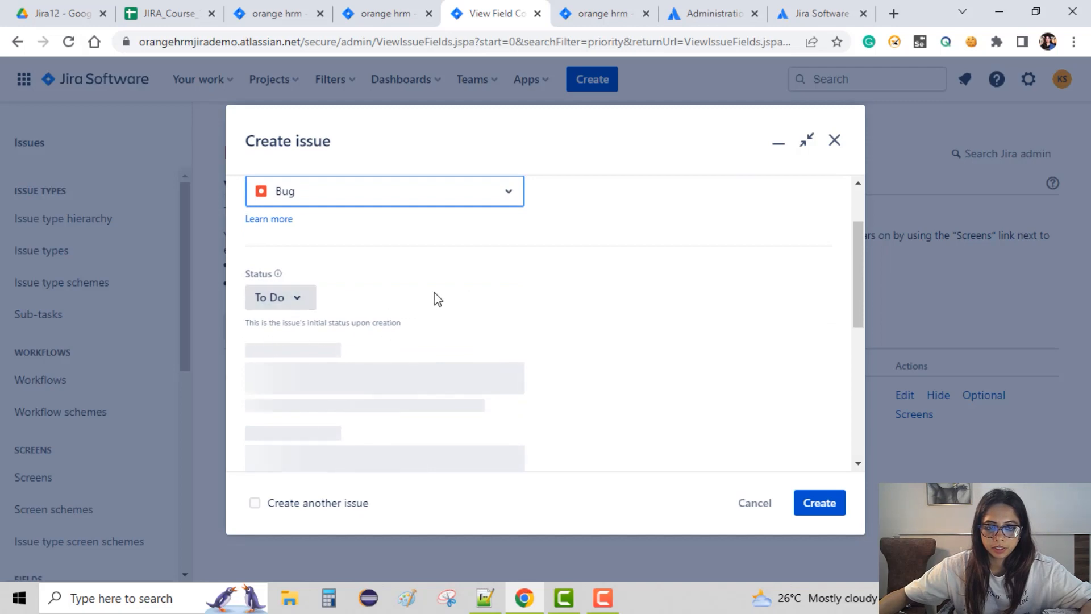
{"action": "scroll", "coordinate": [506, 289], "scroll_direction": "down", "scroll_amount": 3}
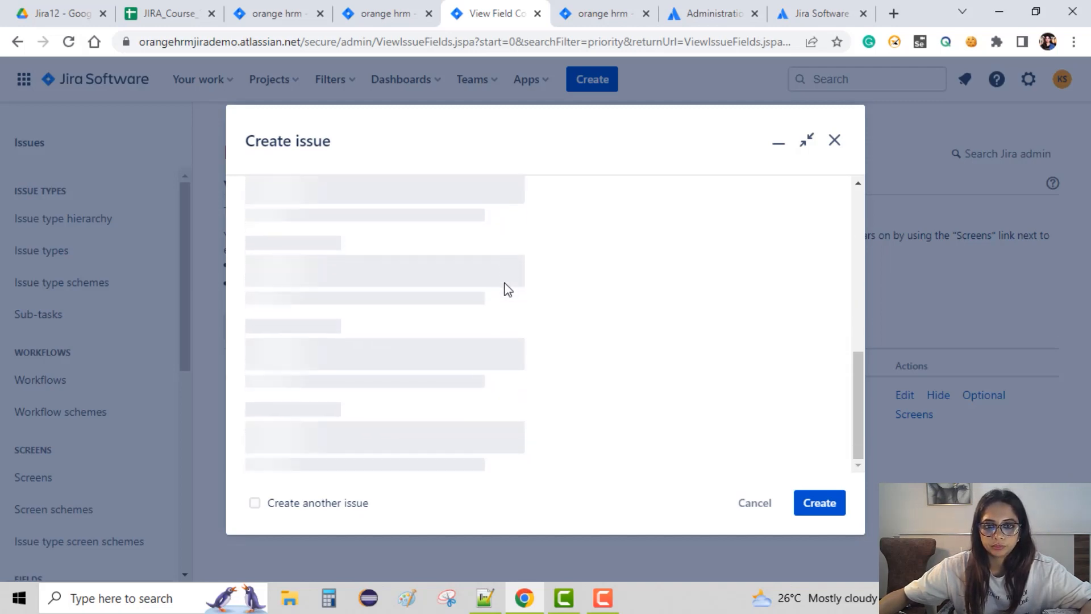
{"action": "scroll", "coordinate": [507, 289], "scroll_direction": "up", "scroll_amount": 5}
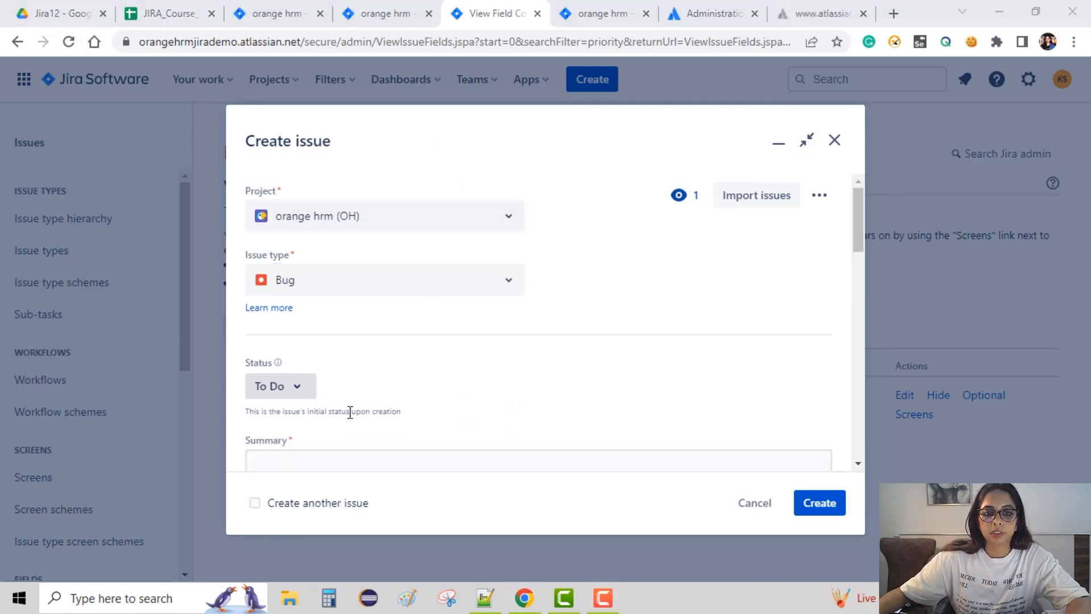
Enter "new bug1" as the bug's summary and set its priority to Highest
{"action": "scroll", "coordinate": [366, 398], "scroll_direction": "down", "scroll_amount": 2}
{"action": "left_click", "coordinate": [313, 392]}
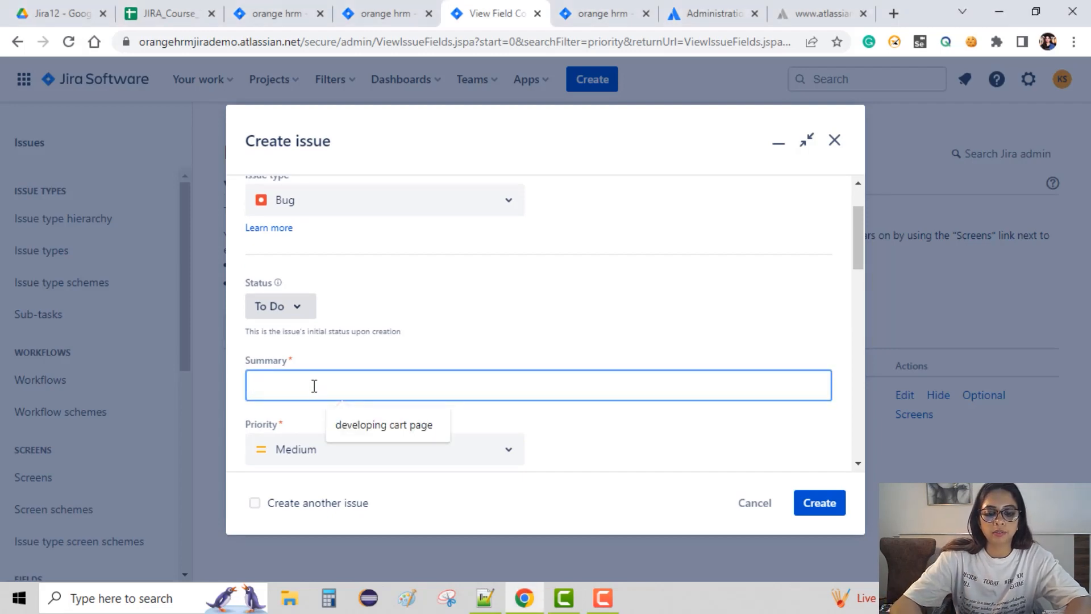
{"action": "type", "text": "new bug1"}
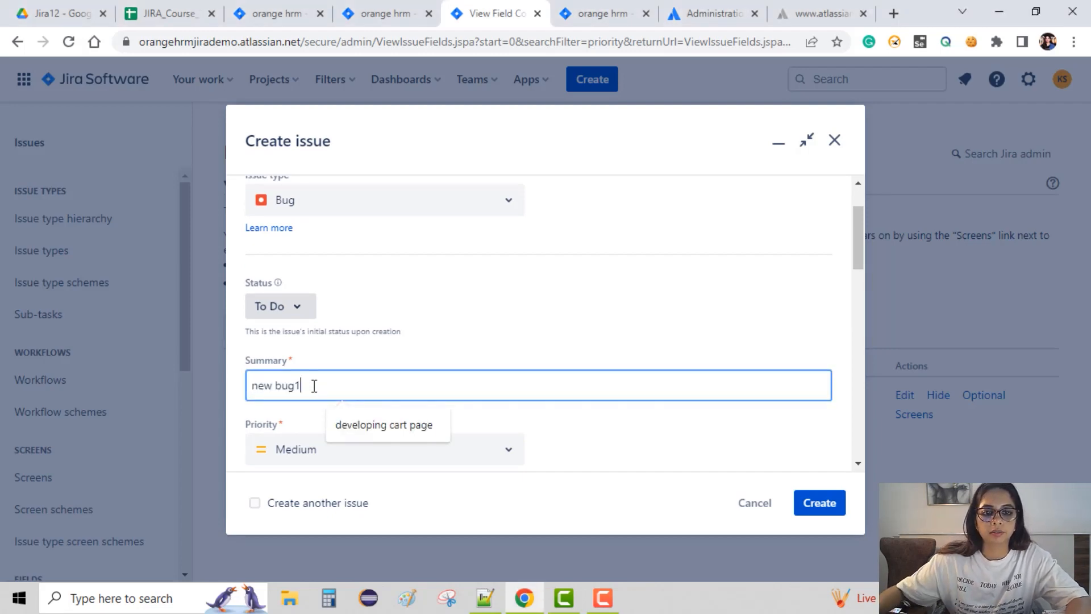
{"action": "left_click", "coordinate": [341, 456]}
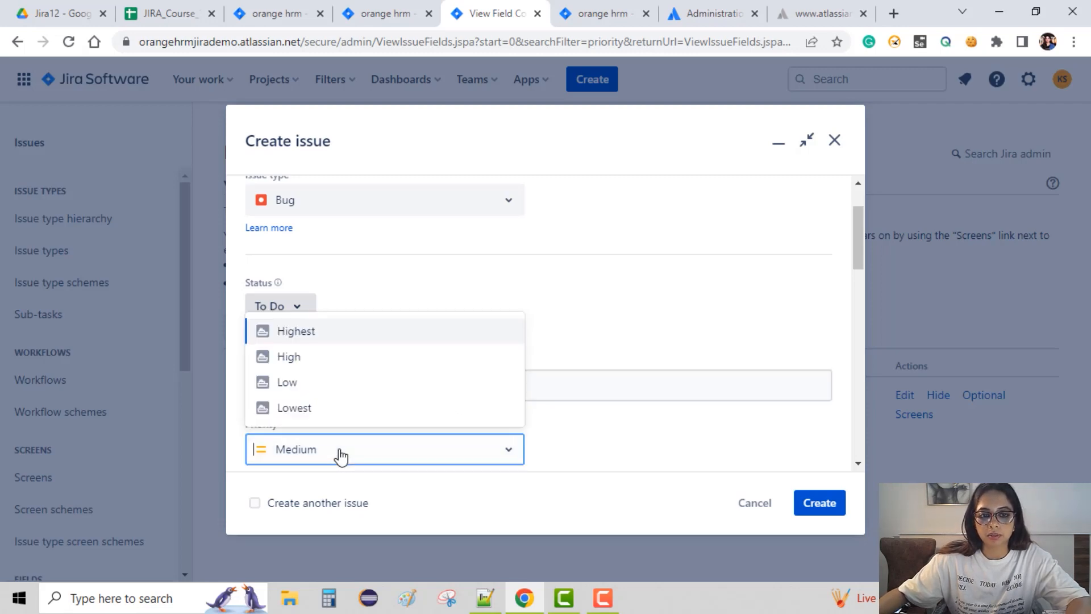
{"action": "left_click", "coordinate": [339, 334]}
Enter "test" as the bug's description, leave the remaining fields at their defaults and create the issue
{"action": "scroll", "coordinate": [558, 435], "scroll_direction": "down", "scroll_amount": 4}
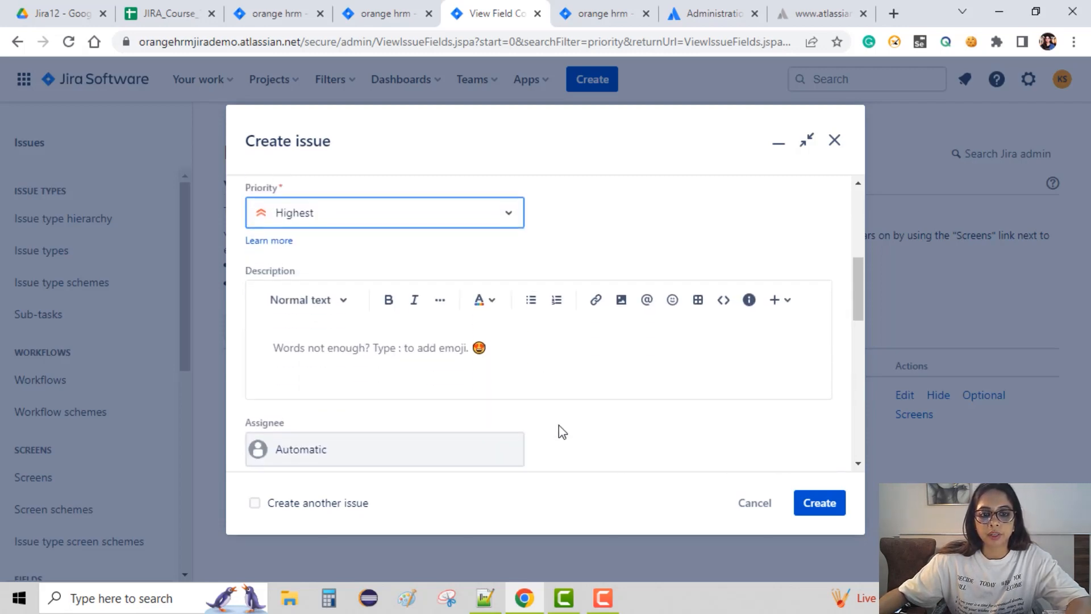
{"action": "left_click", "coordinate": [331, 344]}
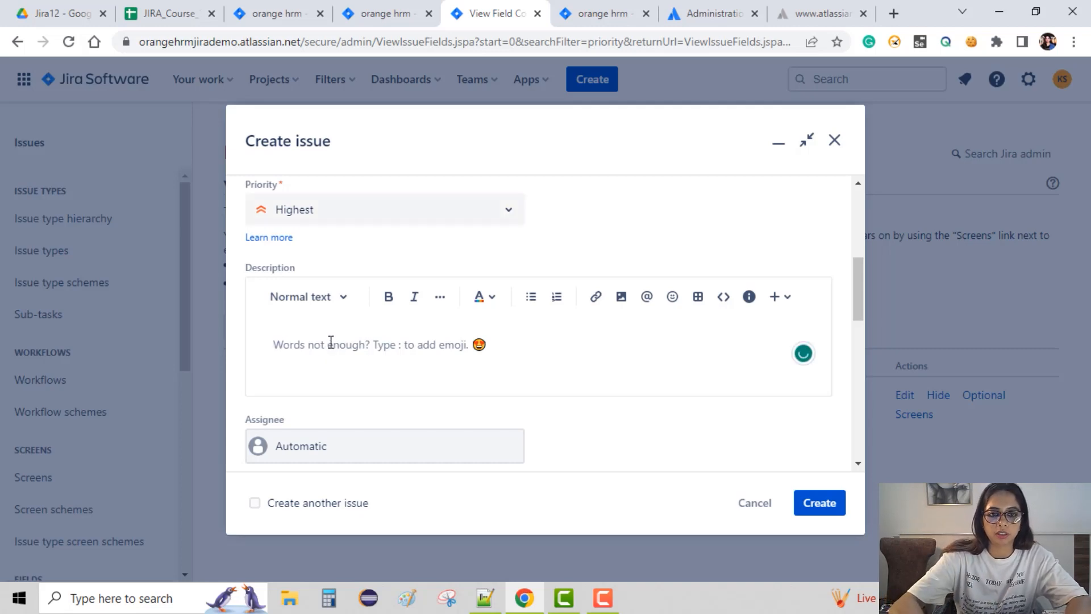
{"action": "type", "text": "test"}
{"action": "scroll", "coordinate": [370, 441], "scroll_direction": "down", "scroll_amount": 3}
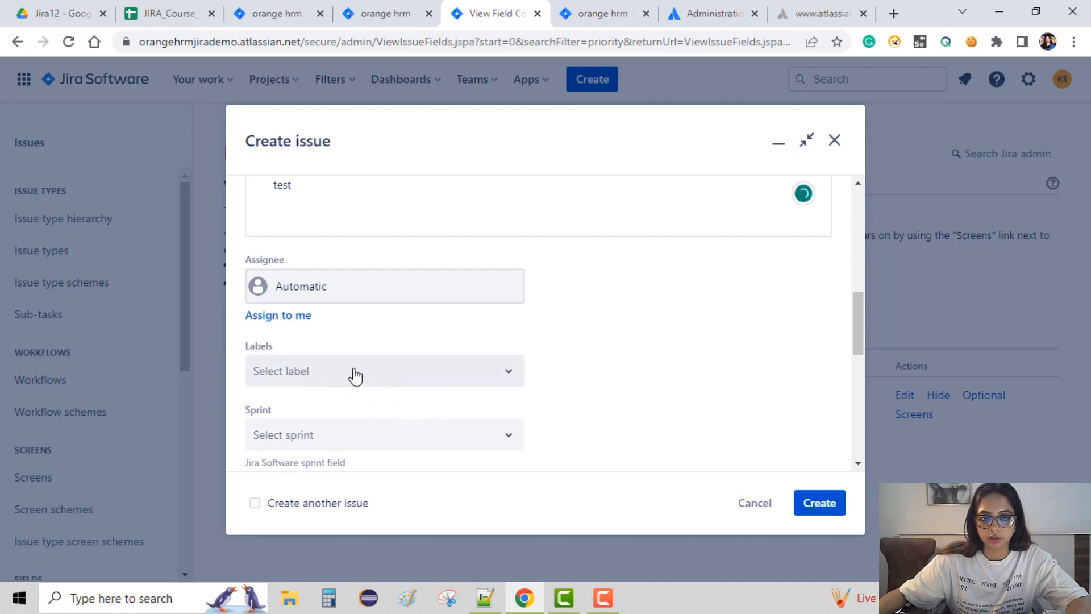
{"action": "scroll", "coordinate": [424, 433], "scroll_direction": "down", "scroll_amount": 5}
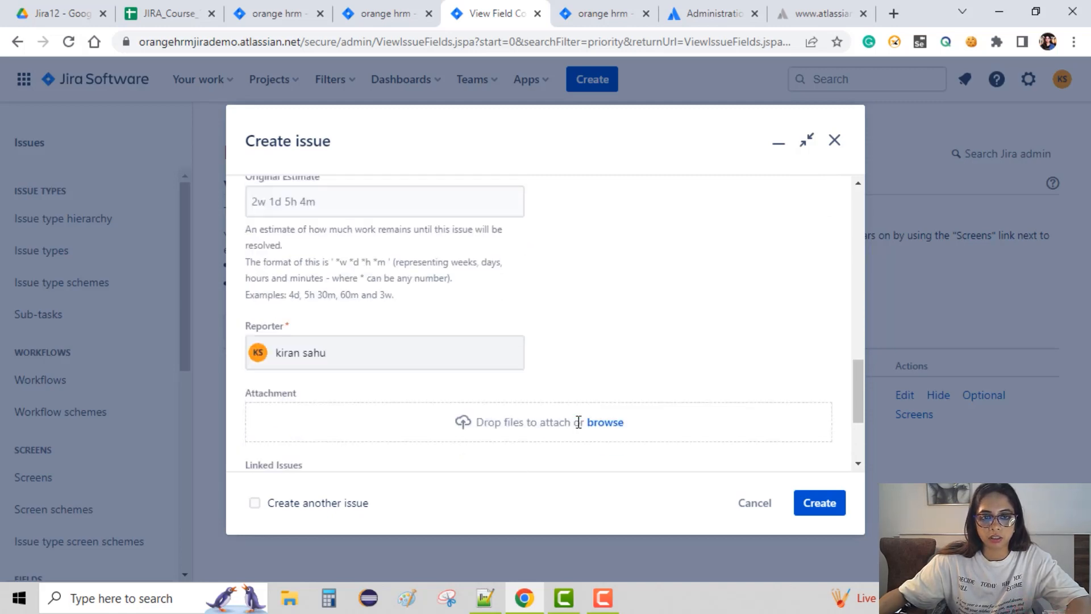
{"action": "scroll", "coordinate": [597, 429], "scroll_direction": "down", "scroll_amount": 2}
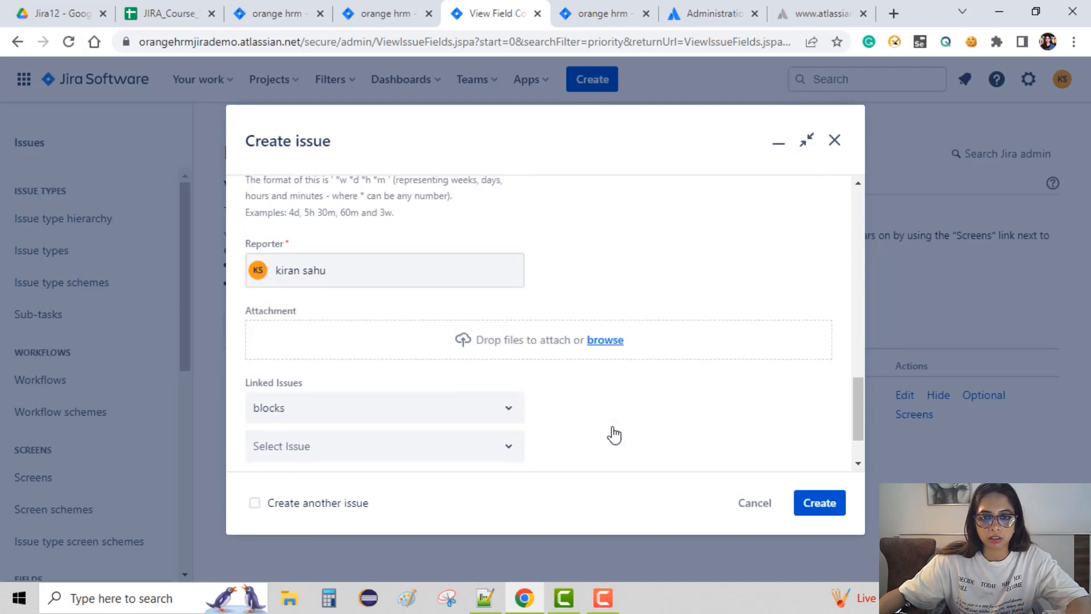
{"action": "left_click", "coordinate": [812, 503]}
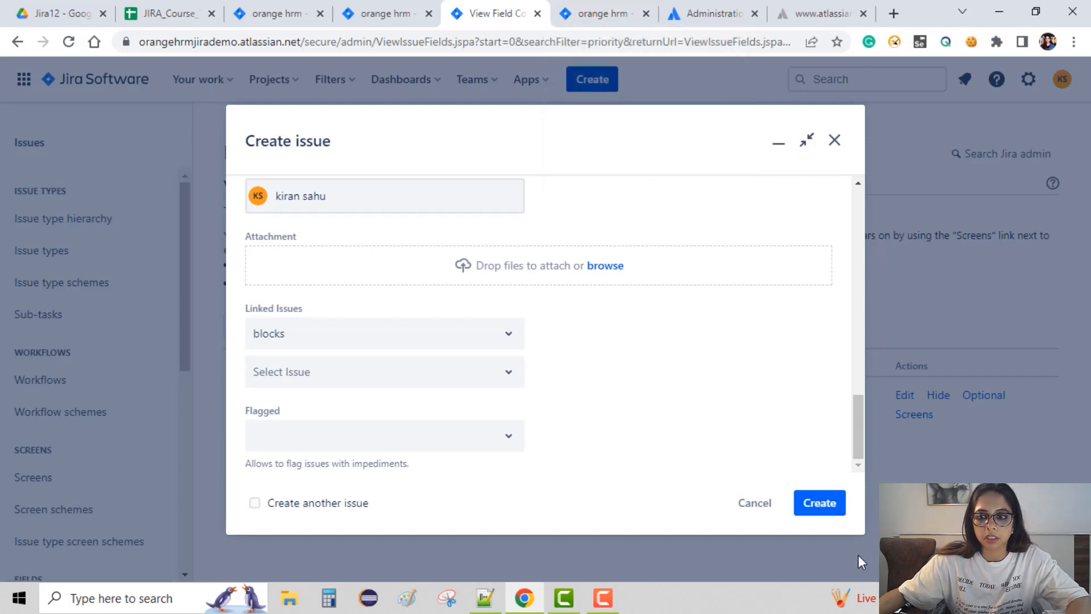
Go to the second open issue form and check its choices for project and issue type, keeping orange hrm and Bug
{"action": "left_click", "coordinate": [603, 17]}
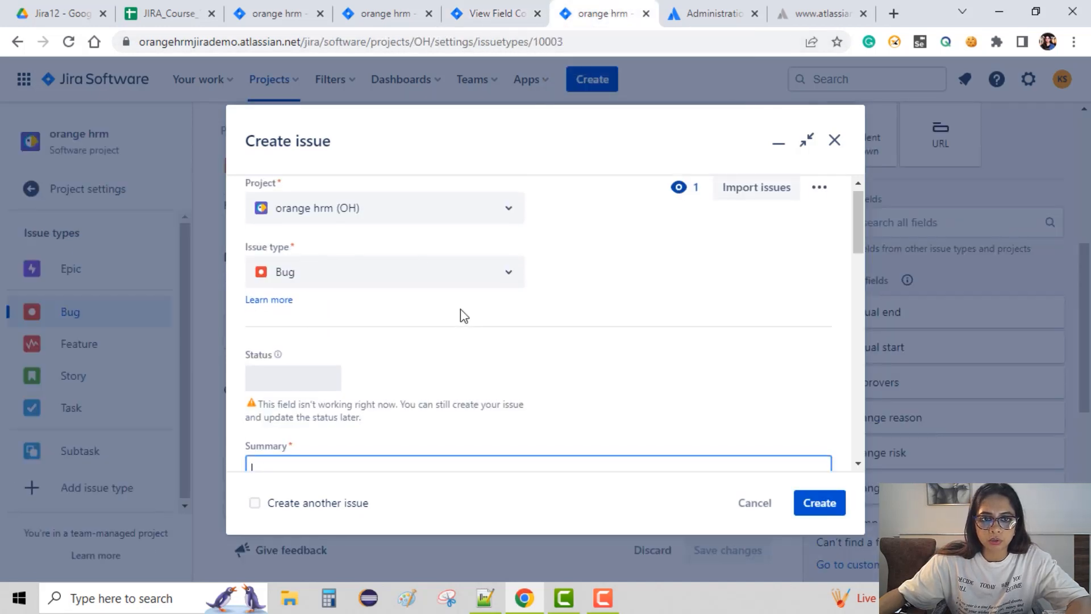
{"action": "scroll", "coordinate": [461, 317], "scroll_direction": "up", "scroll_amount": 1}
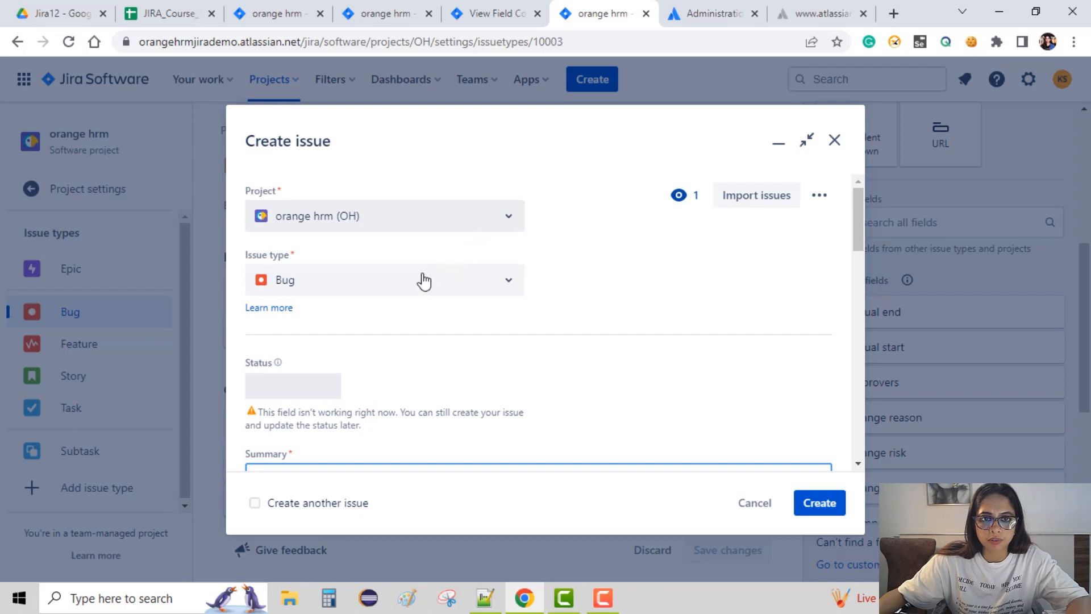
{"action": "left_click", "coordinate": [450, 227]}
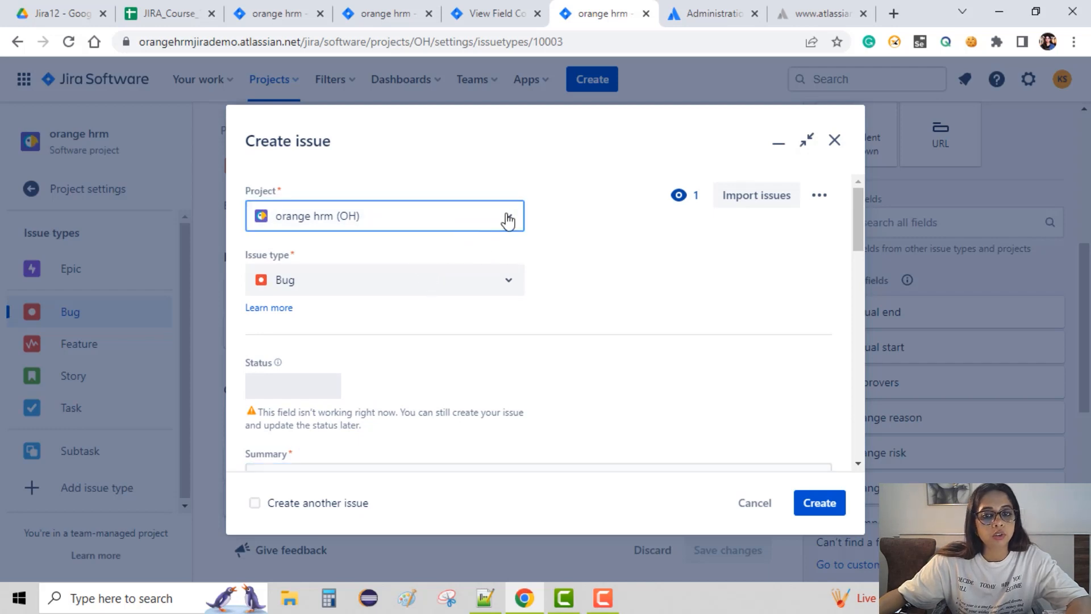
{"action": "left_click", "coordinate": [509, 221]}
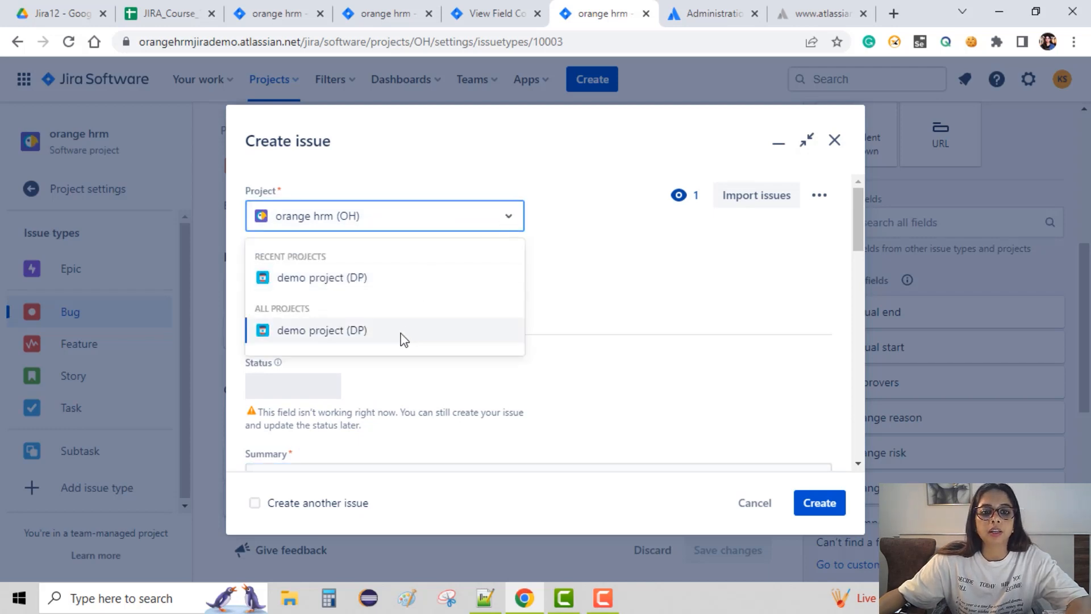
{"action": "left_click", "coordinate": [441, 227]}
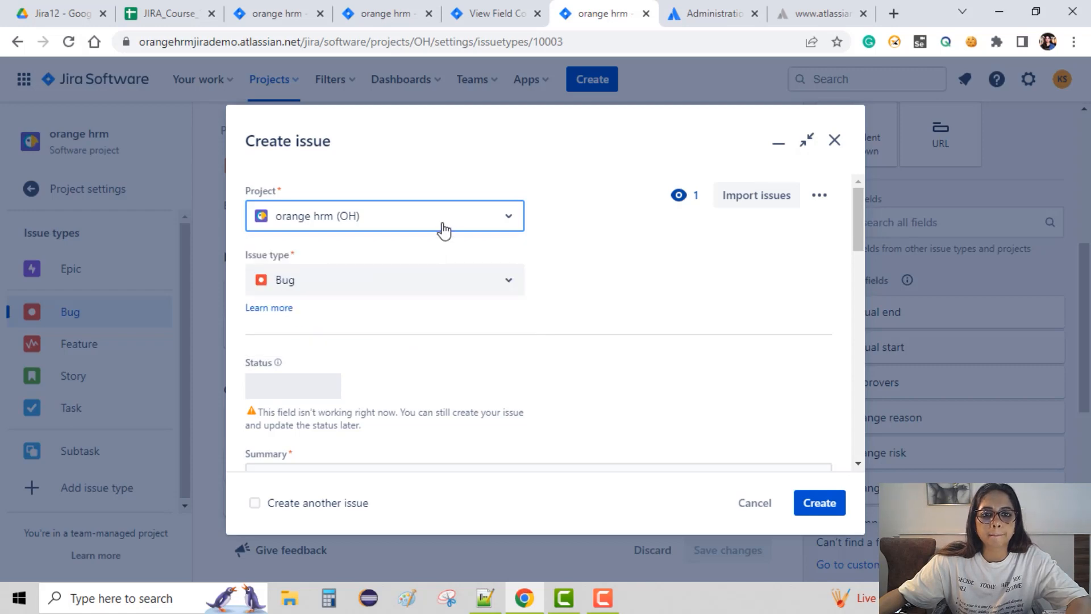
{"action": "left_click", "coordinate": [365, 294]}
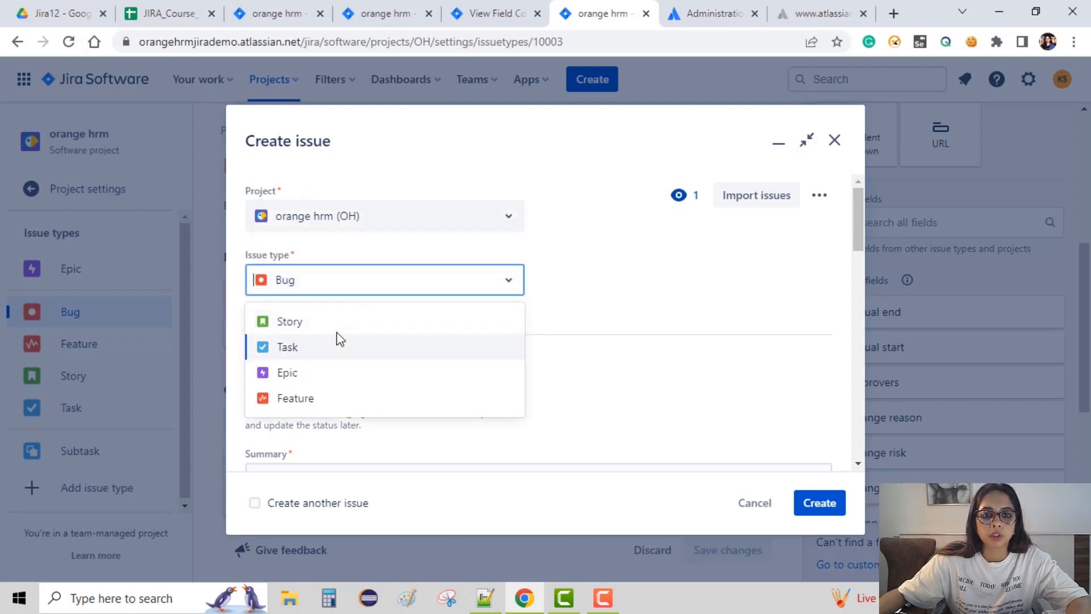
{"action": "left_click", "coordinate": [653, 324]}
Review the remaining fields of the second Bug form, from the summary and priority through the reporter
{"action": "scroll", "coordinate": [367, 389], "scroll_direction": "down", "scroll_amount": 5}
{"action": "scroll", "coordinate": [364, 330], "scroll_direction": "up", "scroll_amount": 1}
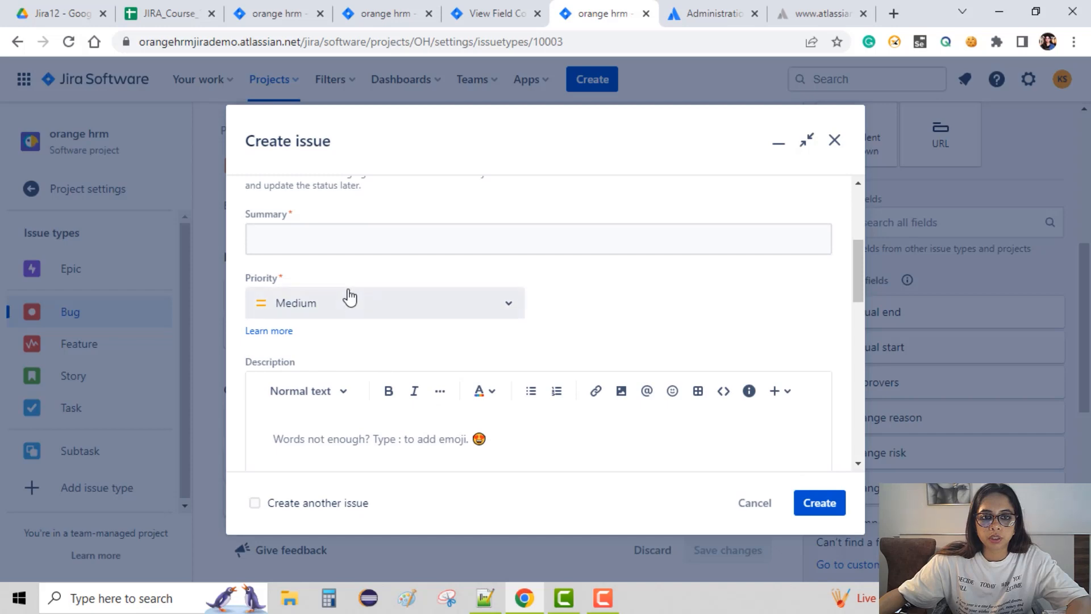
{"action": "scroll", "coordinate": [441, 370], "scroll_direction": "down", "scroll_amount": 5}
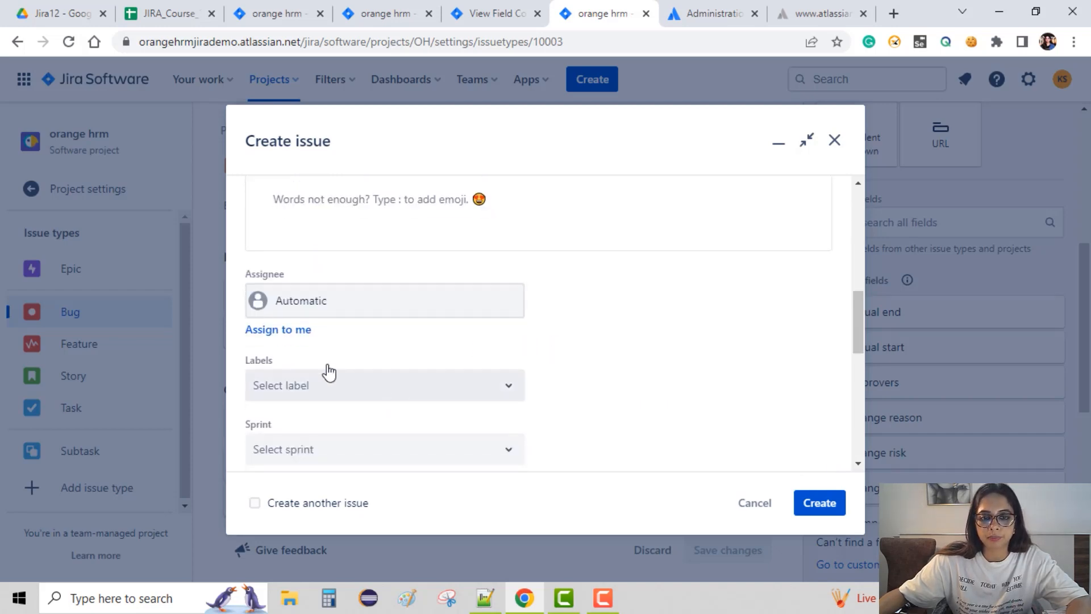
{"action": "scroll", "coordinate": [538, 369], "scroll_direction": "down", "scroll_amount": 4}
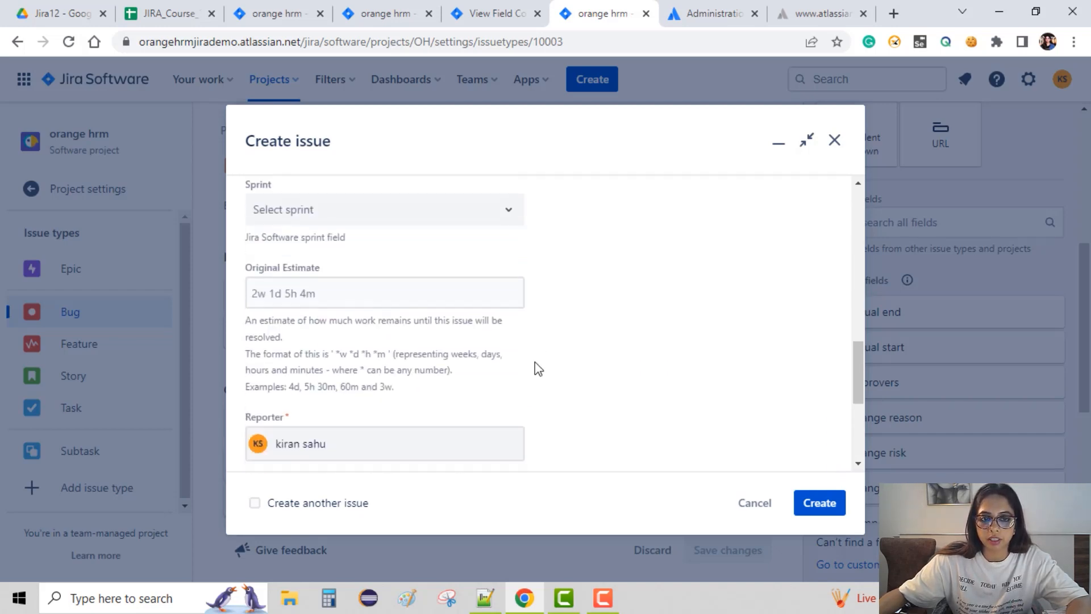
{"action": "scroll", "coordinate": [538, 368], "scroll_direction": "down", "scroll_amount": 4}
{"action": "scroll", "coordinate": [537, 363], "scroll_direction": "up", "scroll_amount": 15}
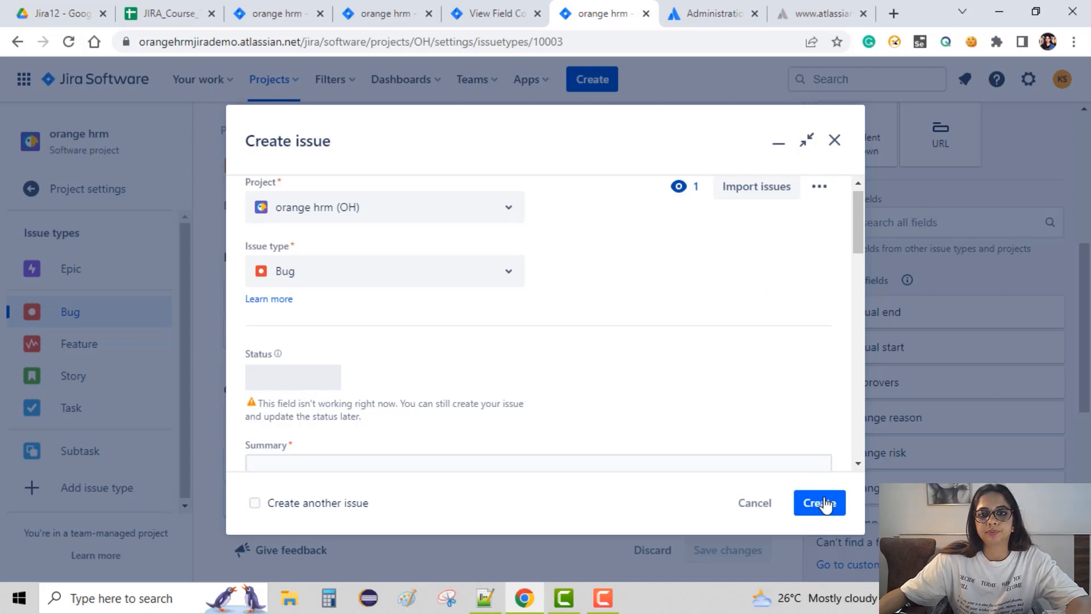
Open the newly created first bug, and create the second Bug with the summary "New bug2" and Medium priority
{"action": "left_click", "coordinate": [519, 13]}
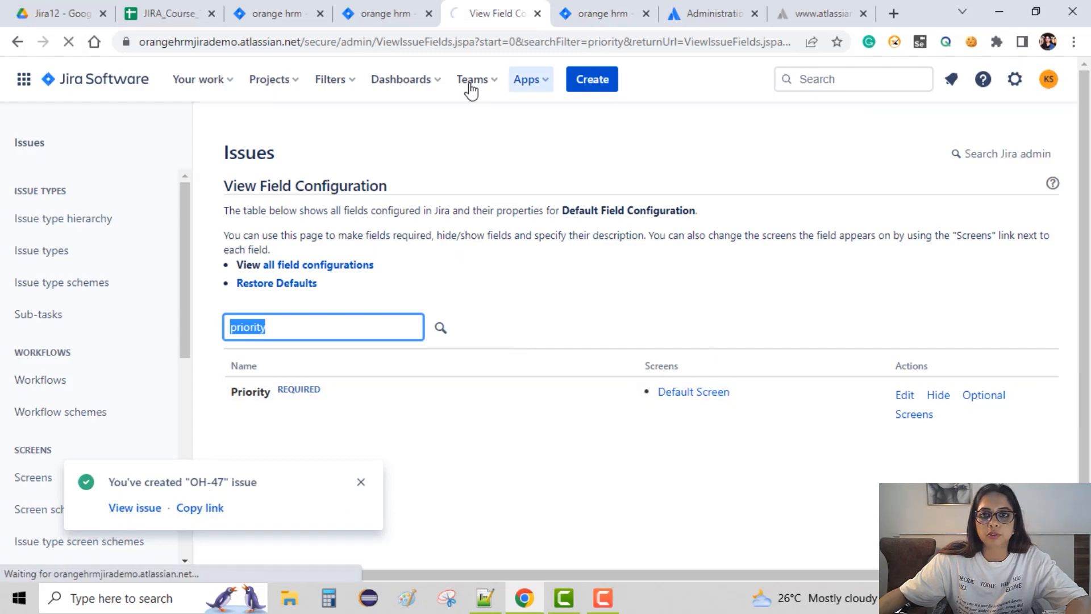
{"action": "left_click", "coordinate": [602, 13]}
{"action": "scroll", "coordinate": [508, 279], "scroll_direction": "down", "scroll_amount": 5}
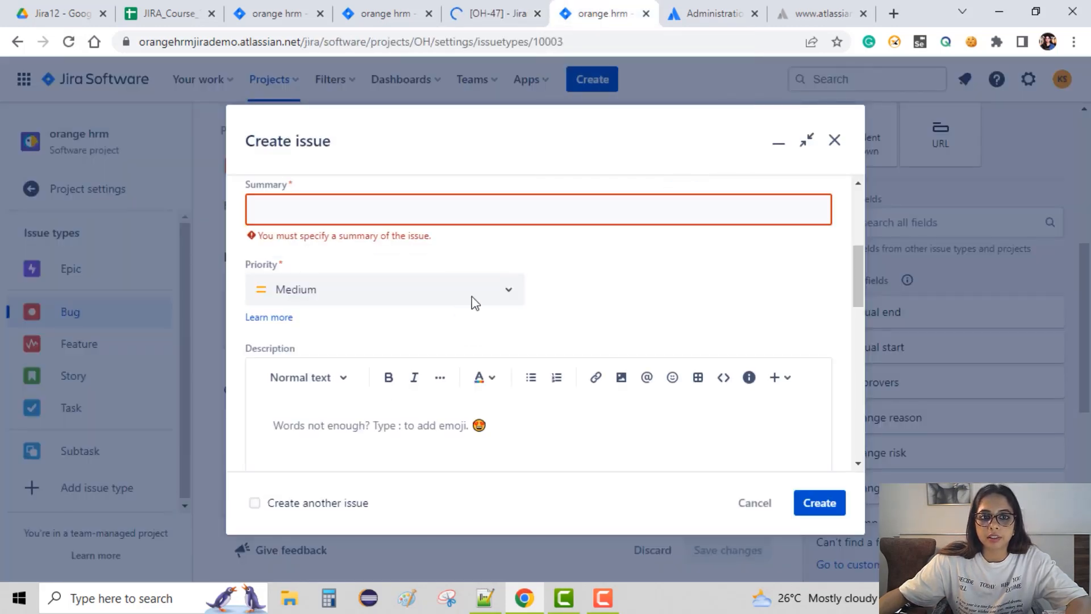
{"action": "left_click", "coordinate": [326, 211]}
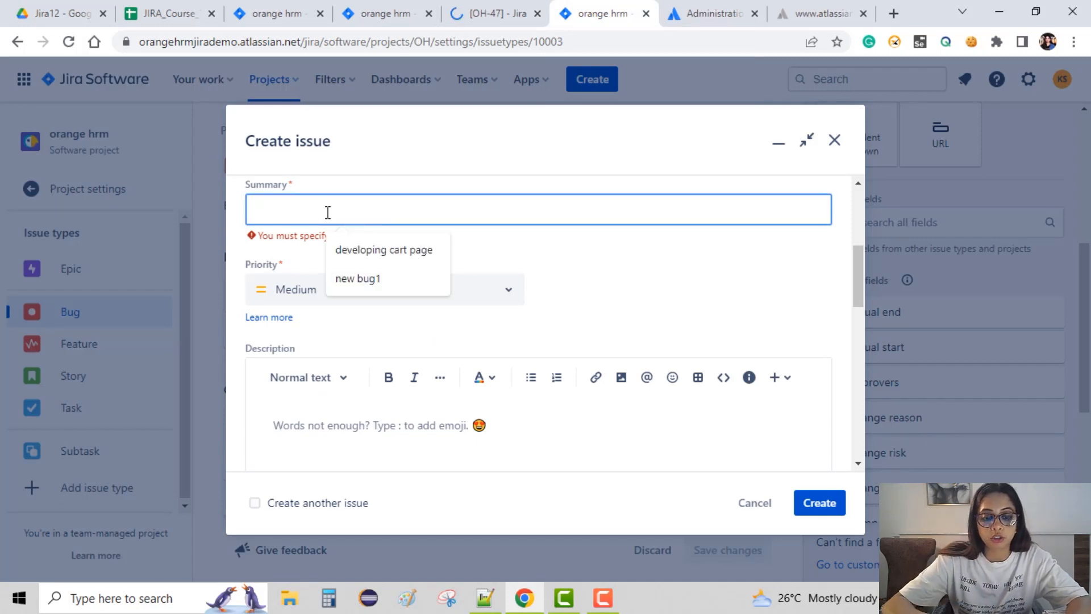
{"action": "type", "text": "New bug2"}
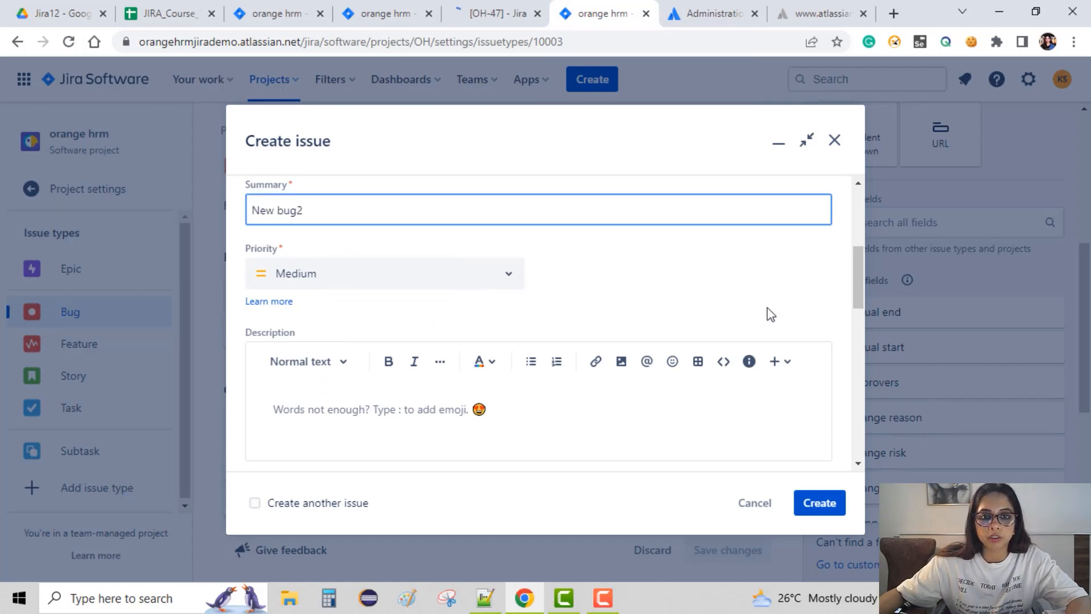
{"action": "key", "text": "Return"}
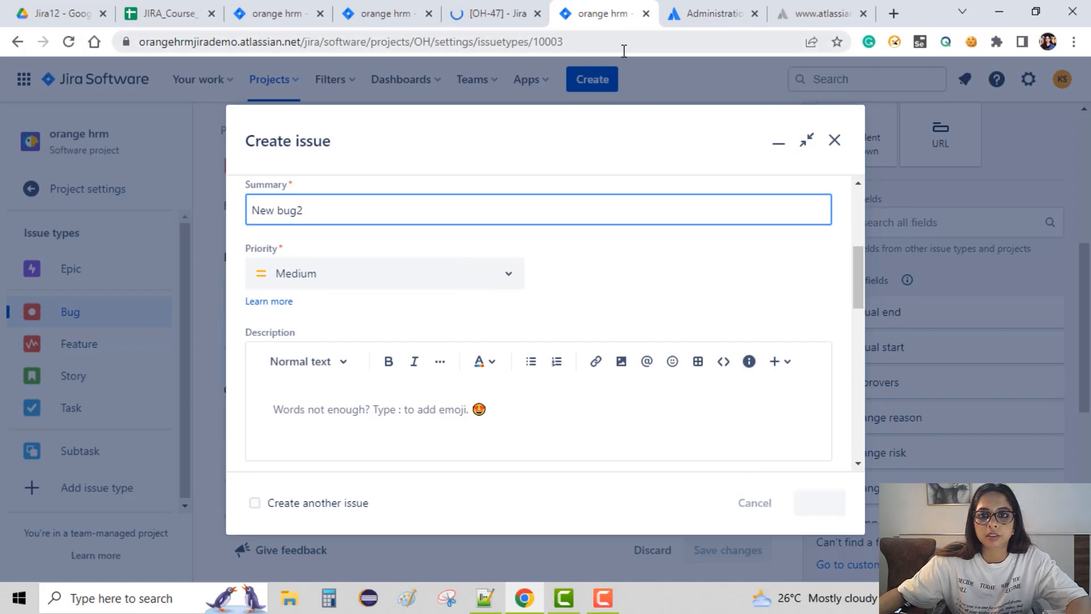
Check the assignee and priority of "new bug1" on its issue page, and look up the issue key of the second bug
{"action": "left_click", "coordinate": [500, 6]}
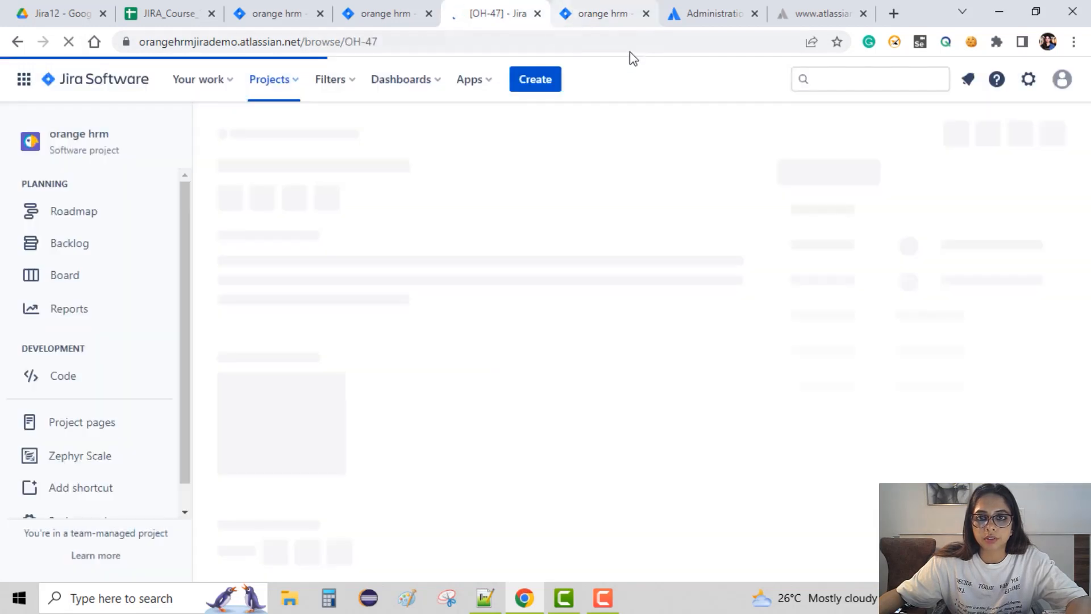
{"action": "left_click", "coordinate": [601, 9]}
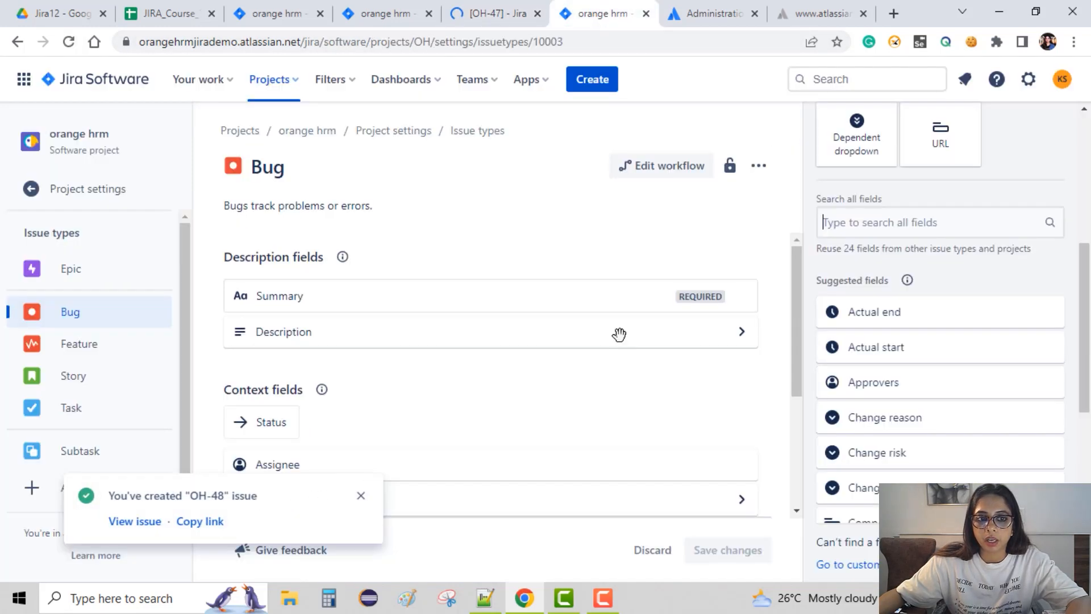
{"action": "left_click", "coordinate": [495, 12]}
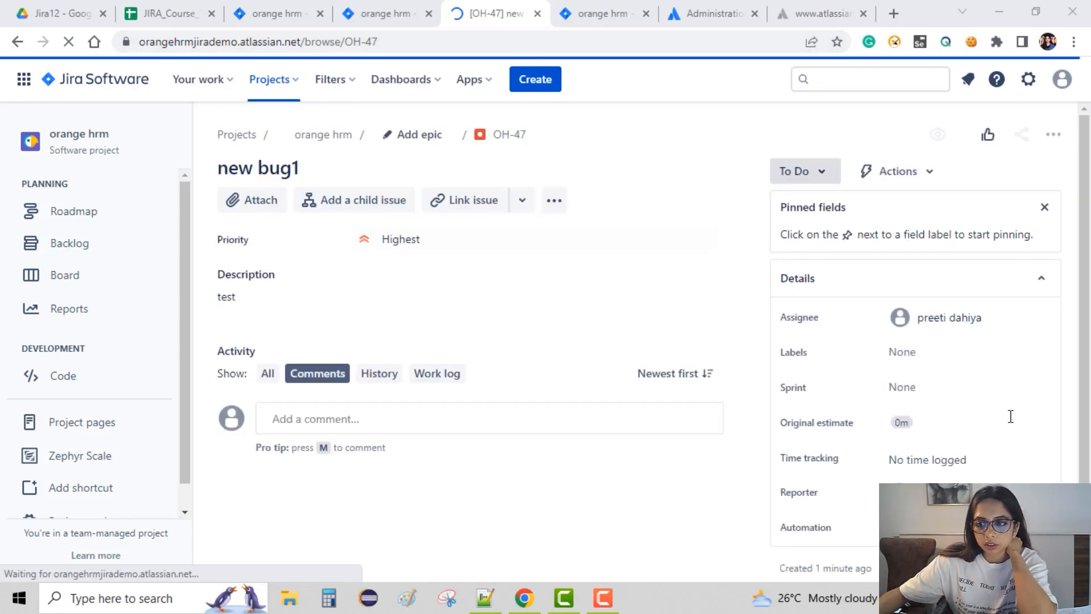
{"action": "left_click", "coordinate": [592, 8]}
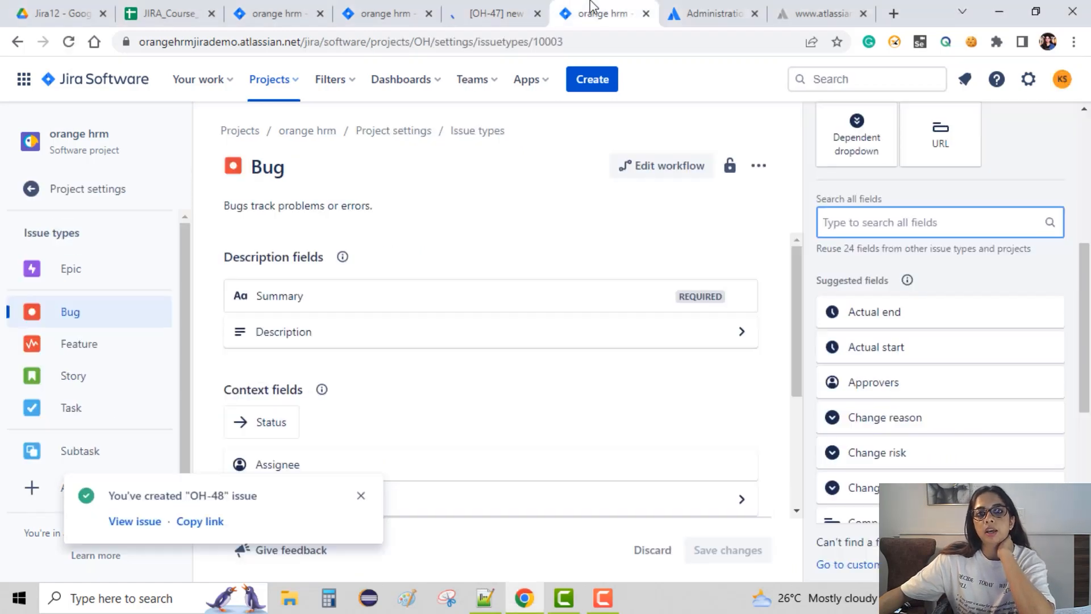
{"action": "left_click", "coordinate": [486, 7]}
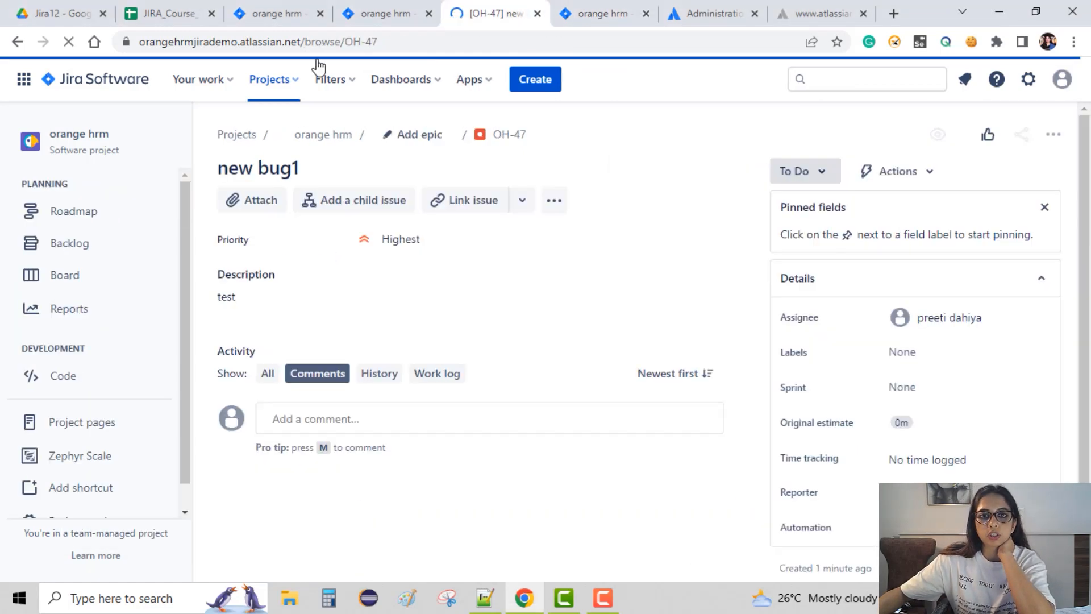
Open issue OH-48 by its web address to check its assignee, and return to the high priority automation rule
{"action": "left_click", "coordinate": [392, 43]}
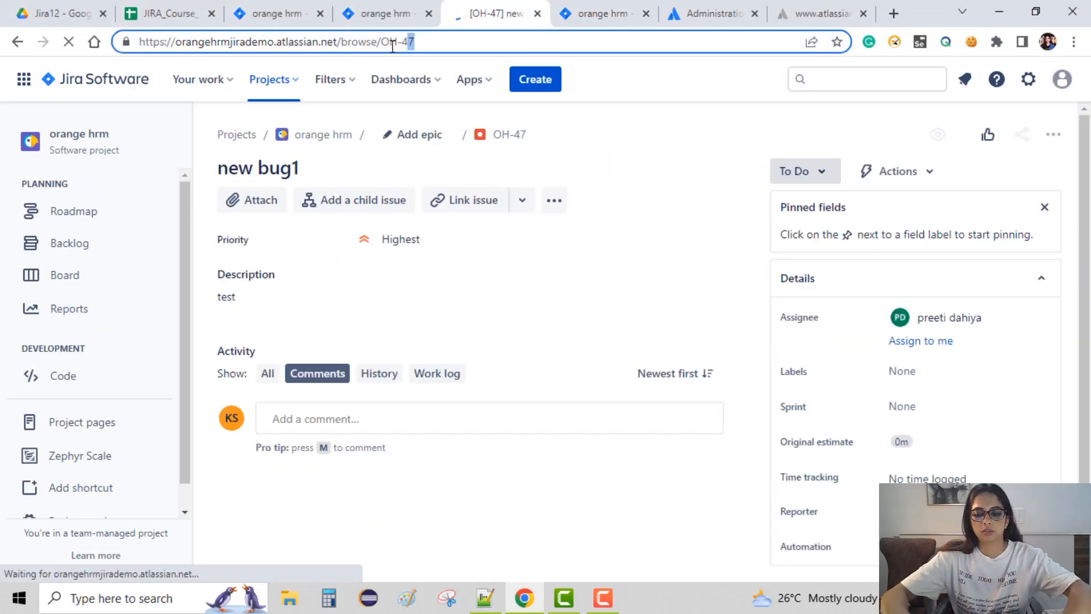
{"action": "type", "text": "48"}
{"action": "key", "text": "Return"}
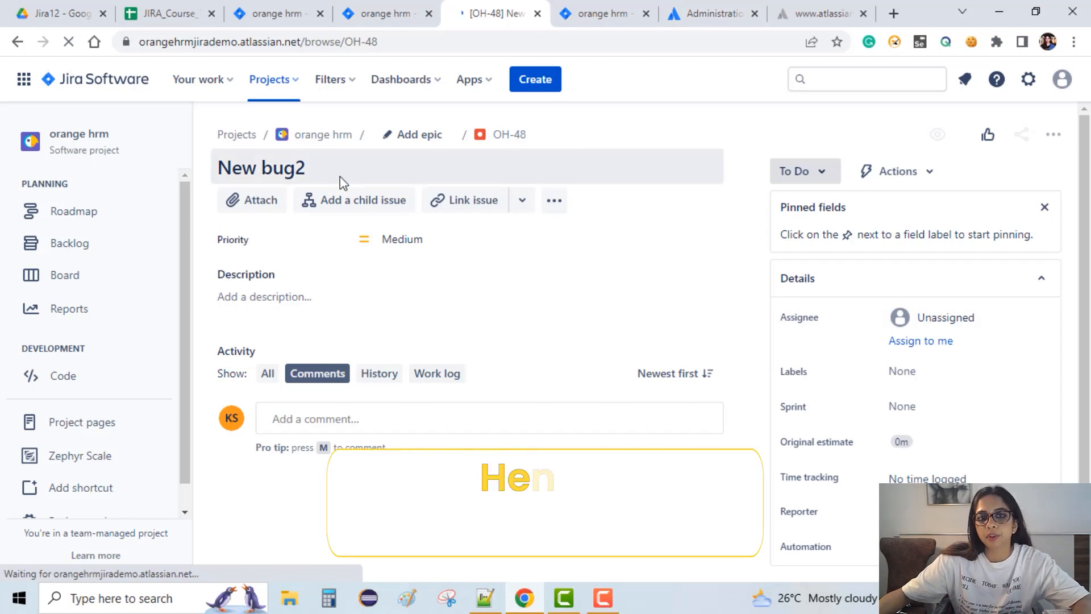
{"action": "left_click", "coordinate": [299, 13]}
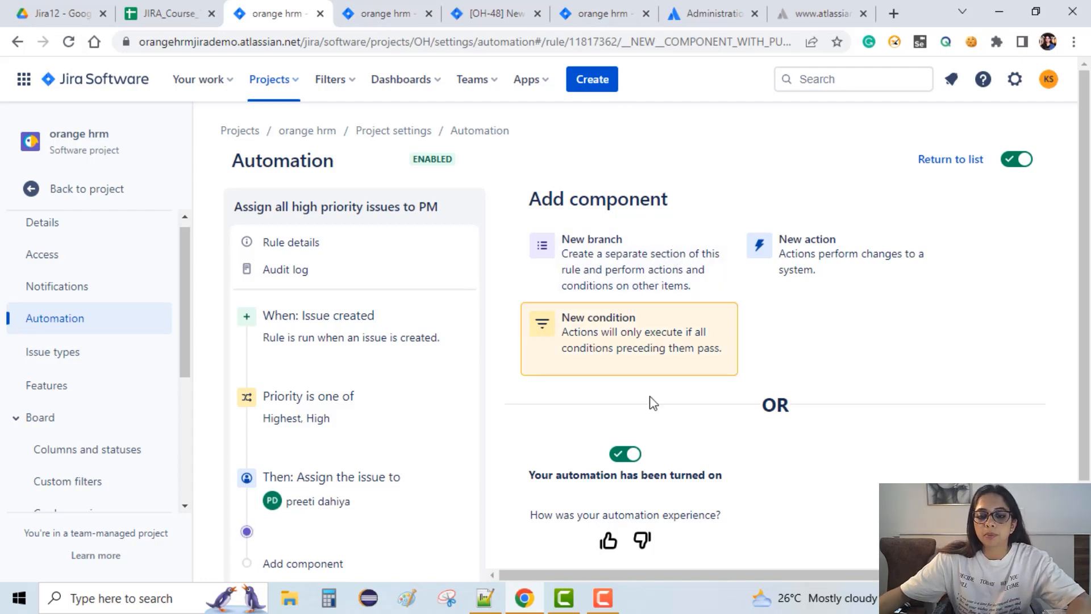
{"action": "mouse_move", "coordinate": [607, 609]}
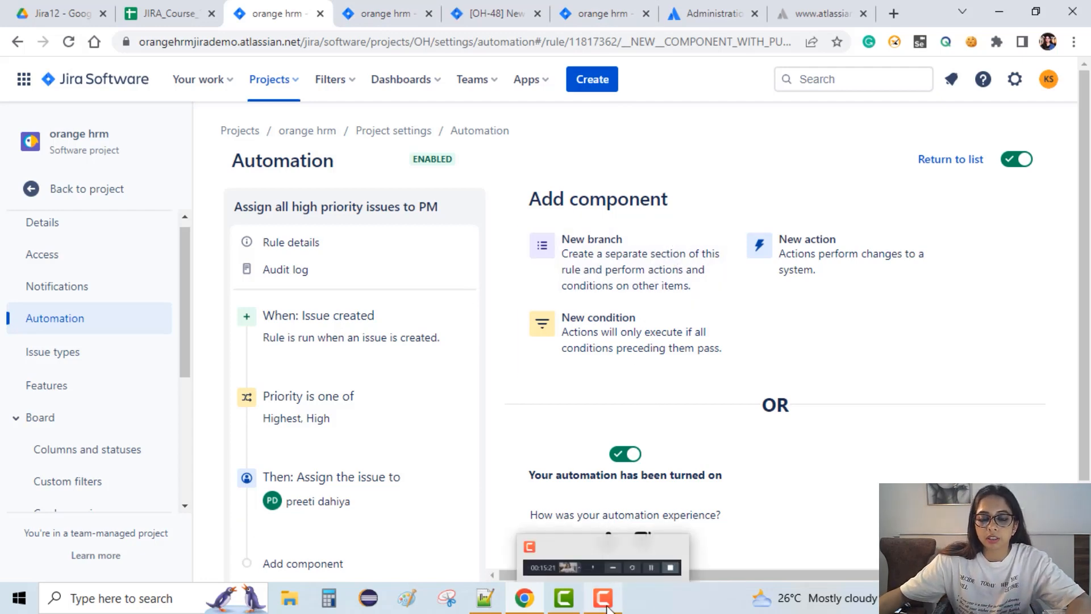